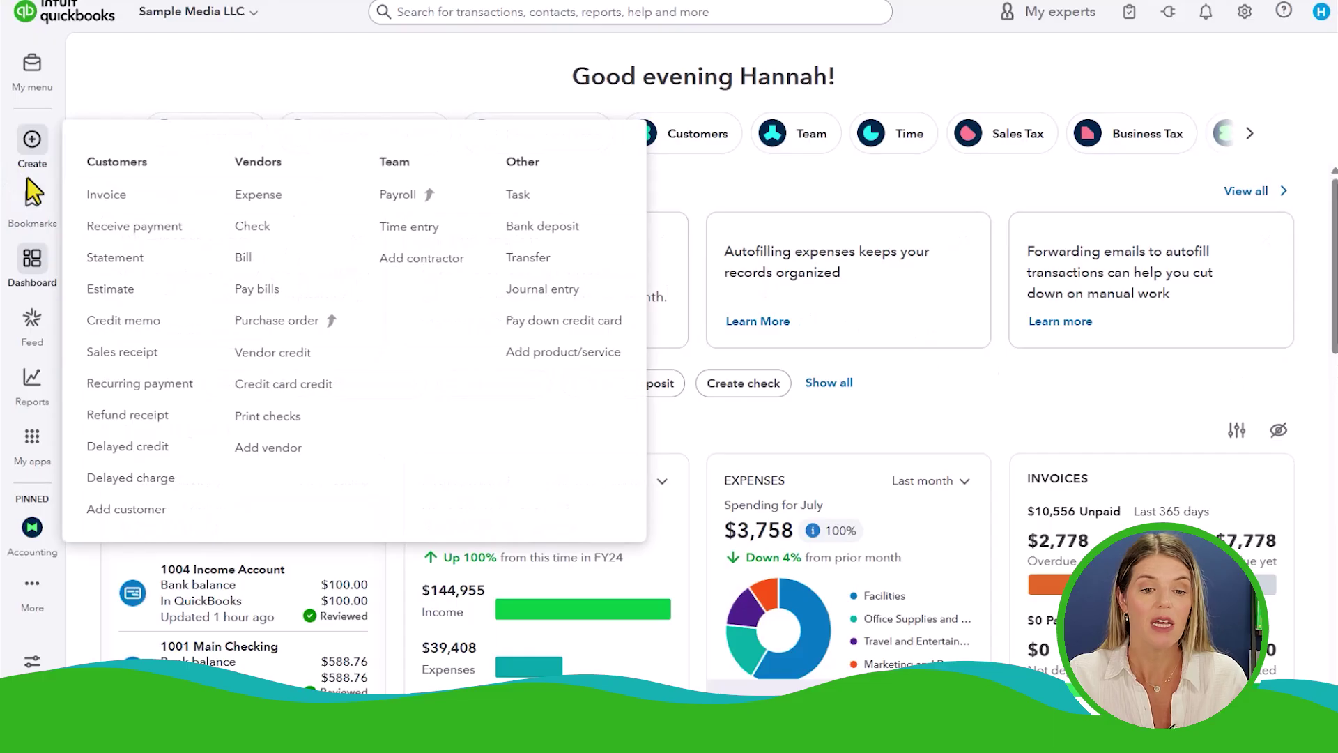
- Open the Profit and Loss report from the standard reports and view its accounting method choices
mouse_move(46, 197)
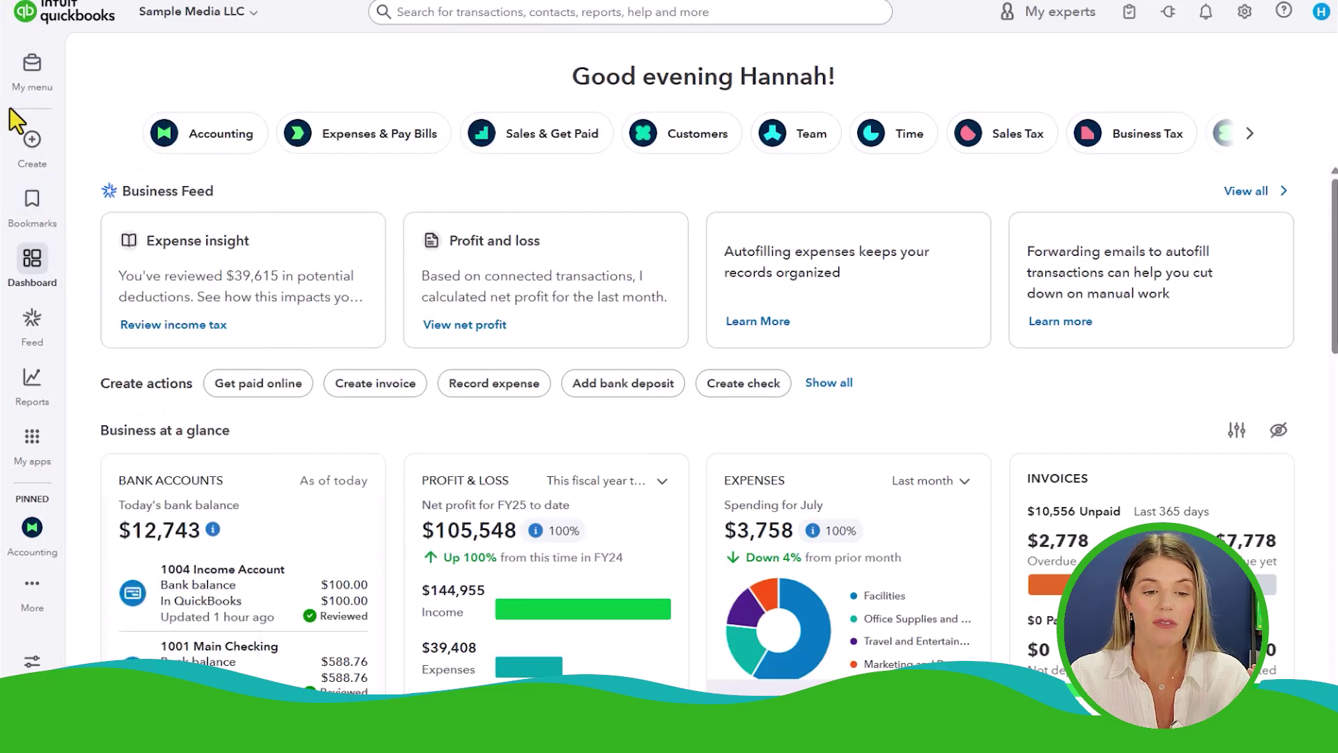
mouse_move(42, 396)
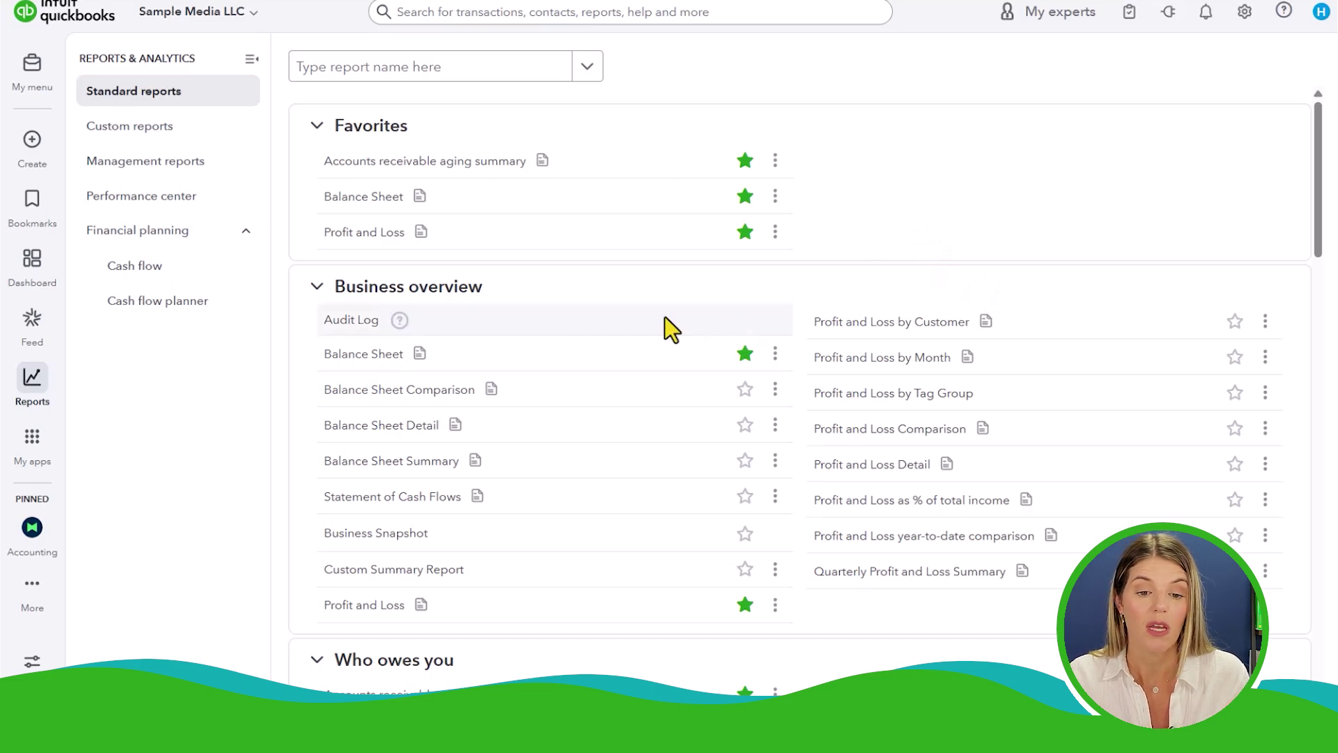
click(380, 241)
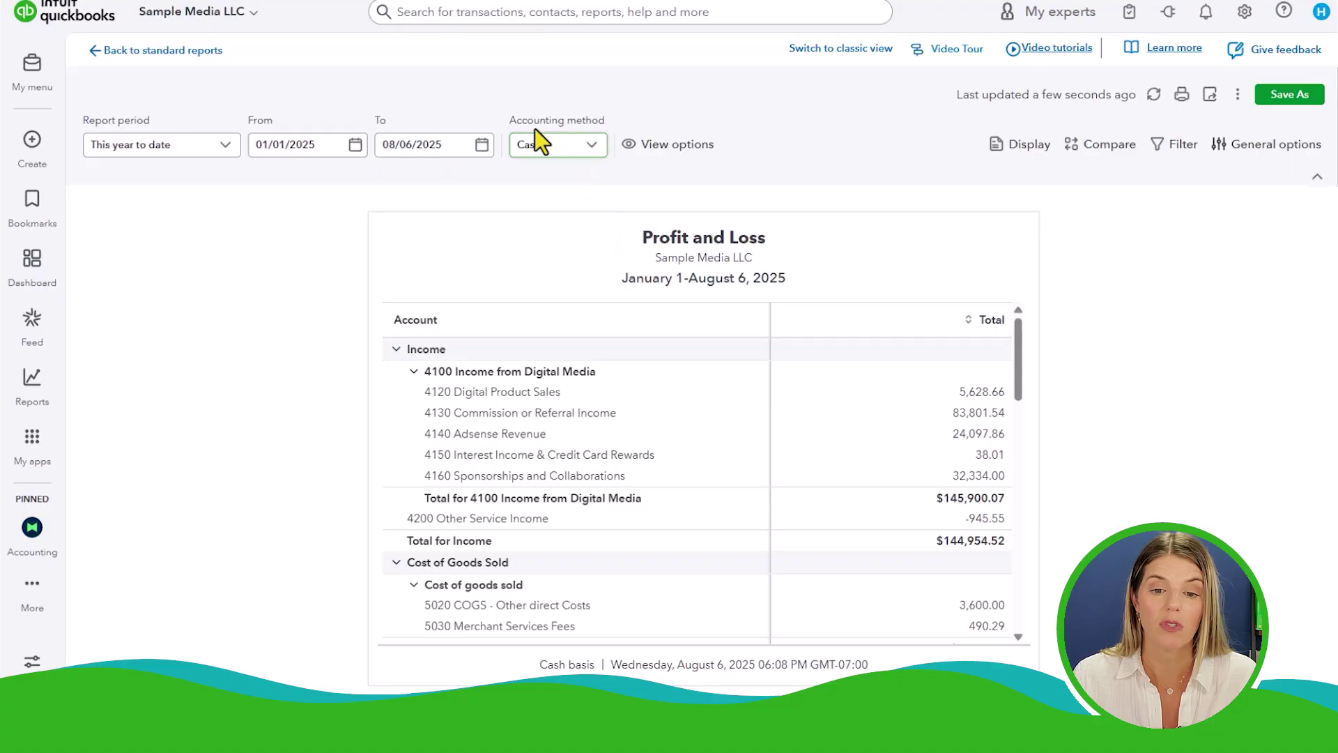
click(550, 145)
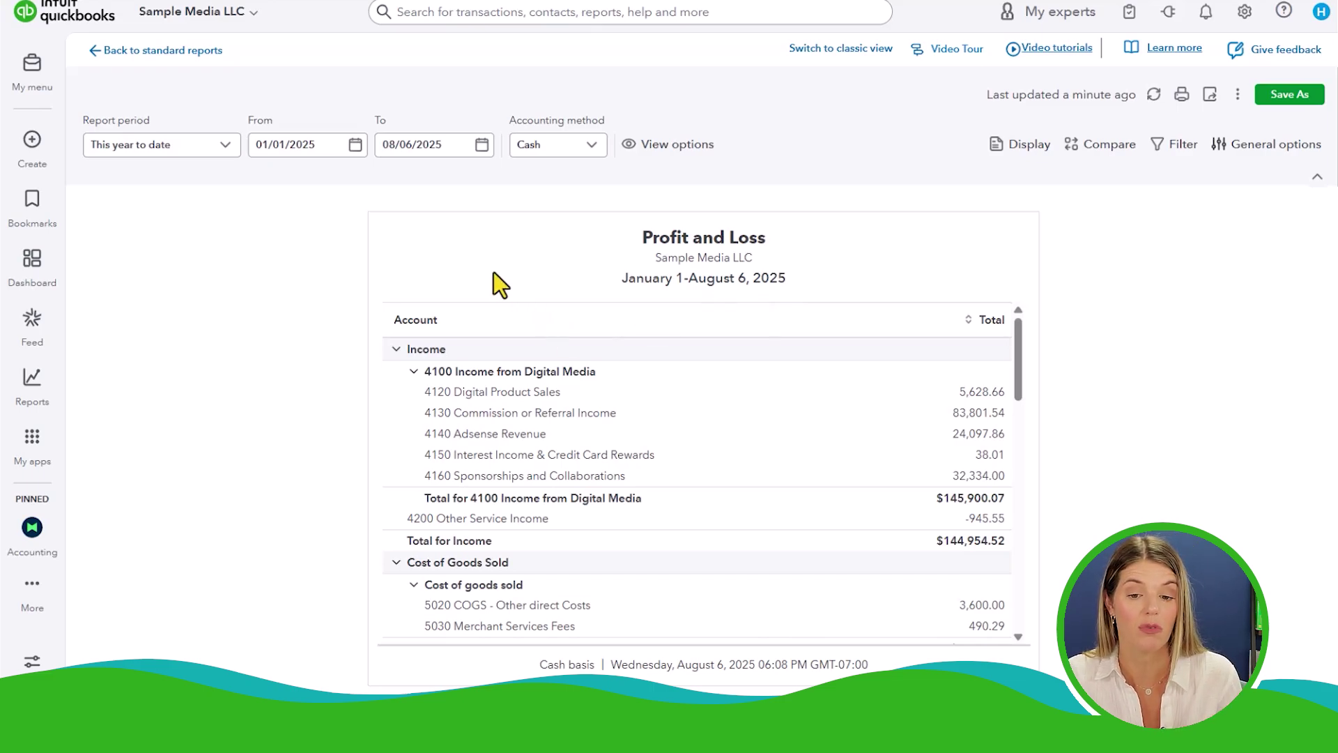
- Set the Profit and Loss report period to This year to last month
click(346, 152)
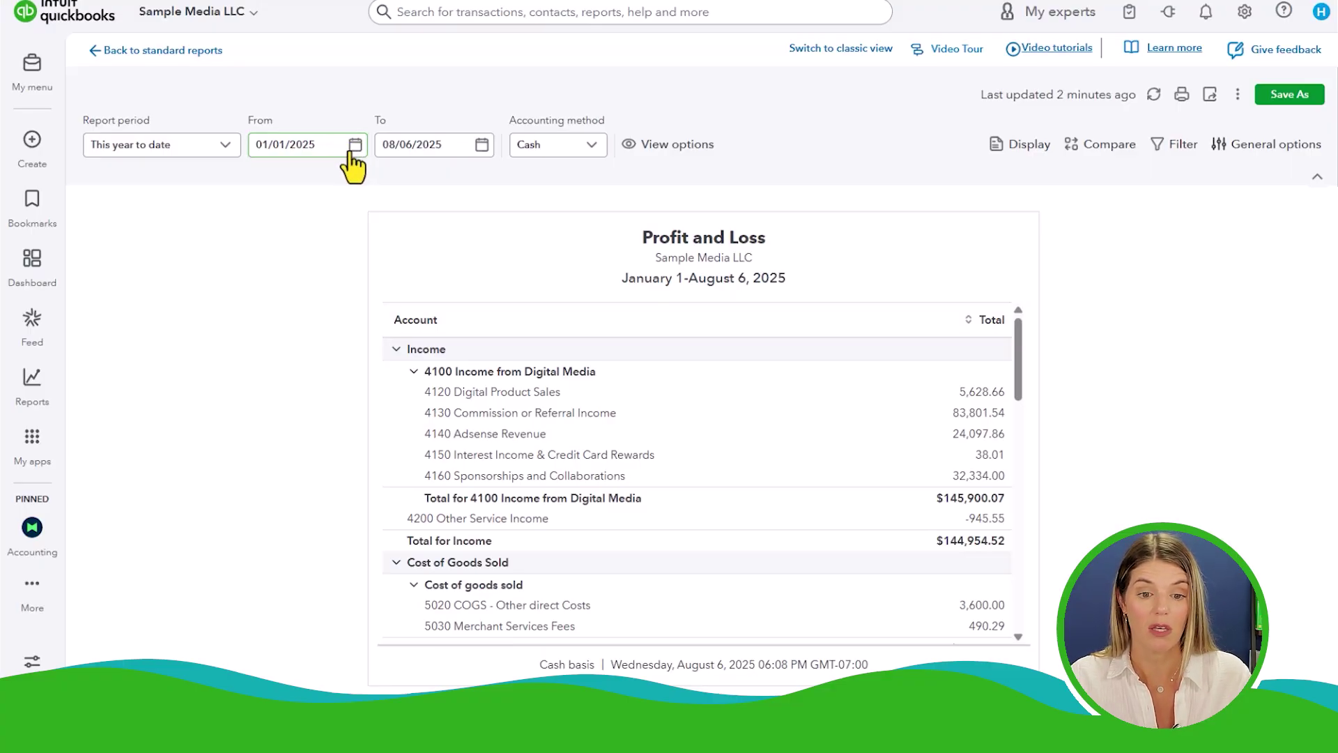
click(460, 146)
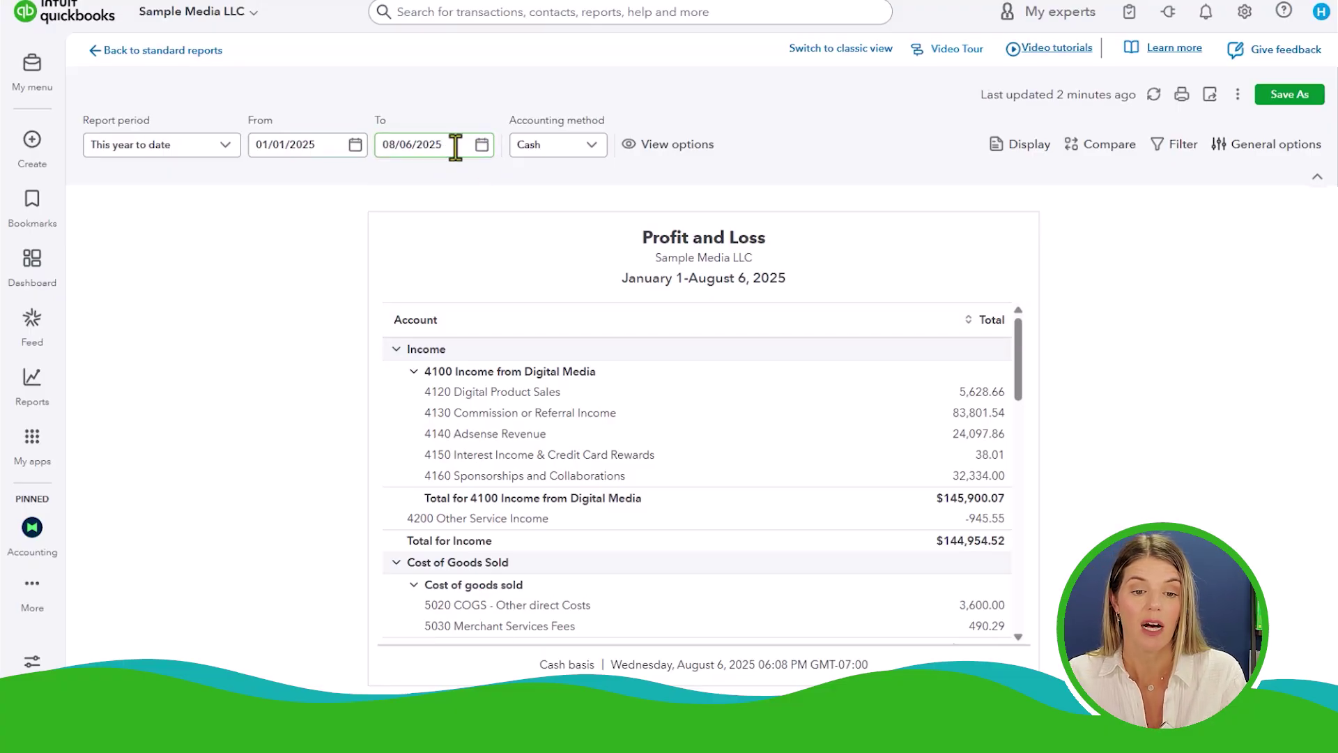
click(176, 155)
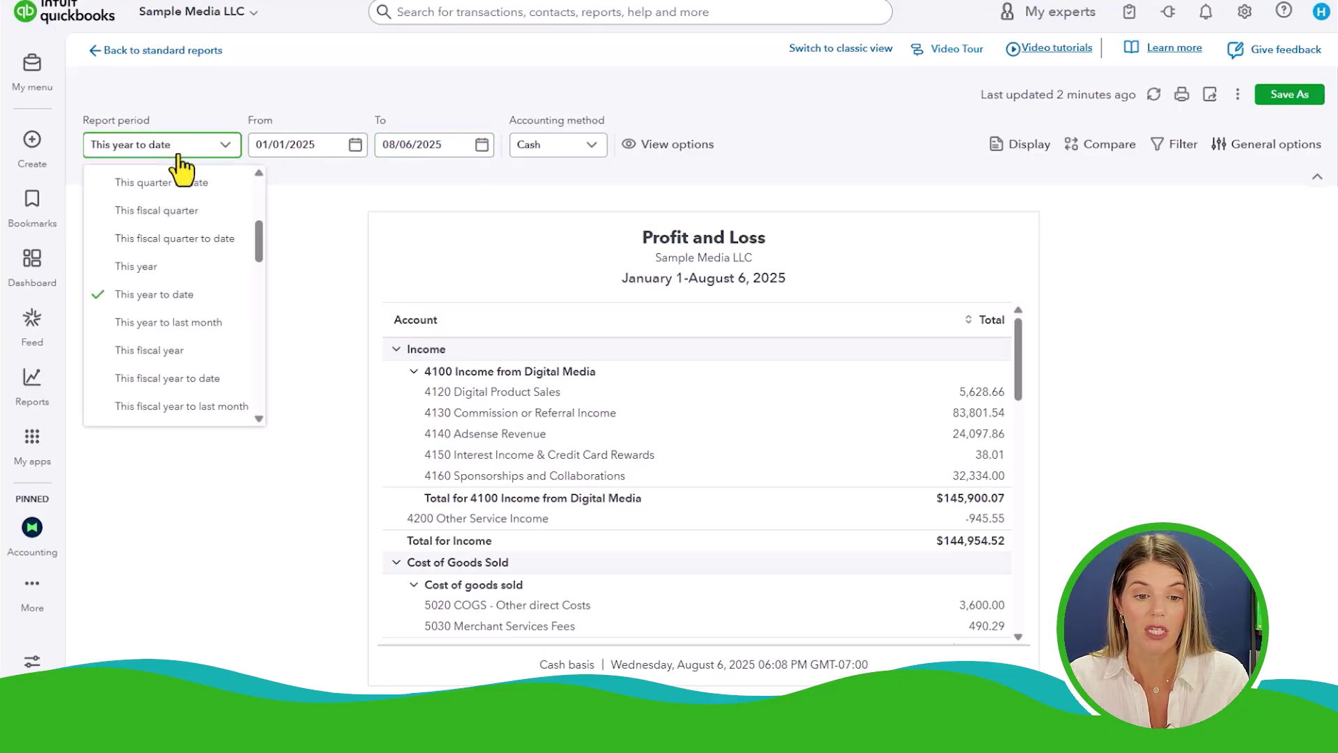
click(192, 325)
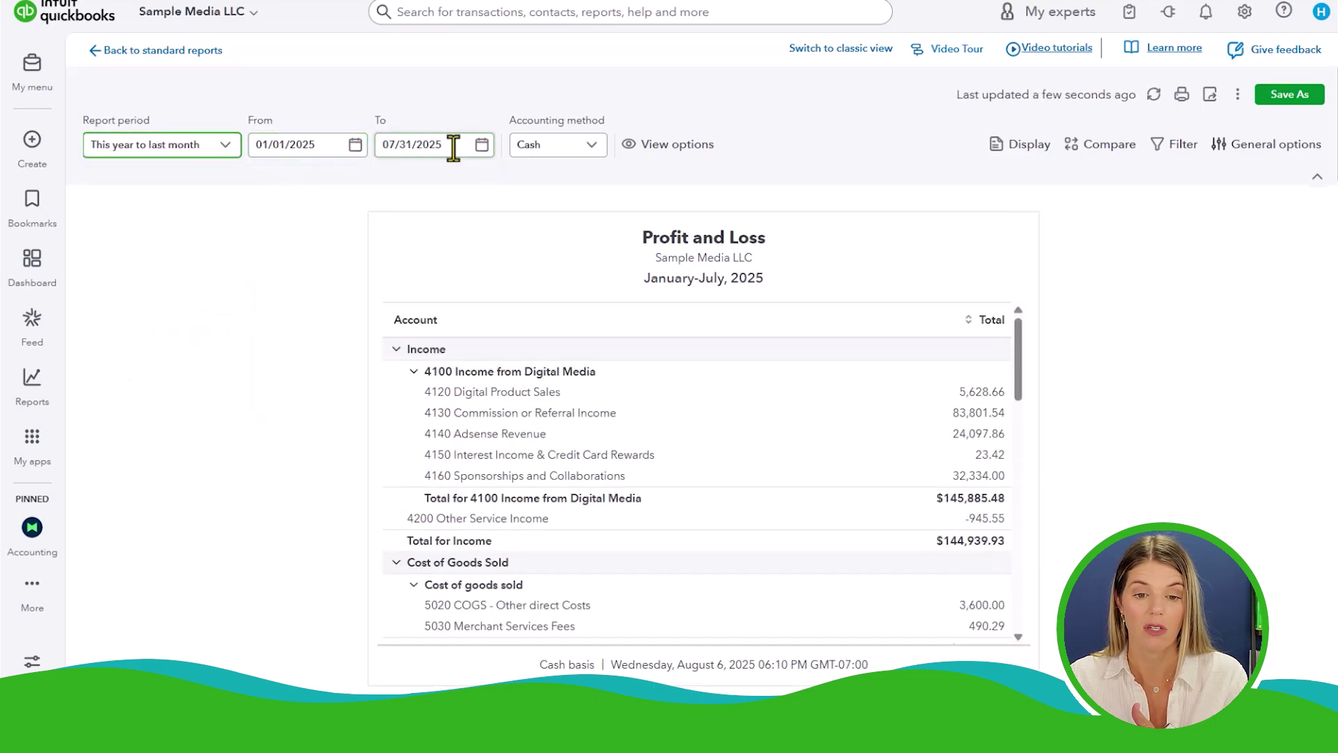
- Set custom report dates from 07/01/2025 to 07/31/2025
click(482, 147)
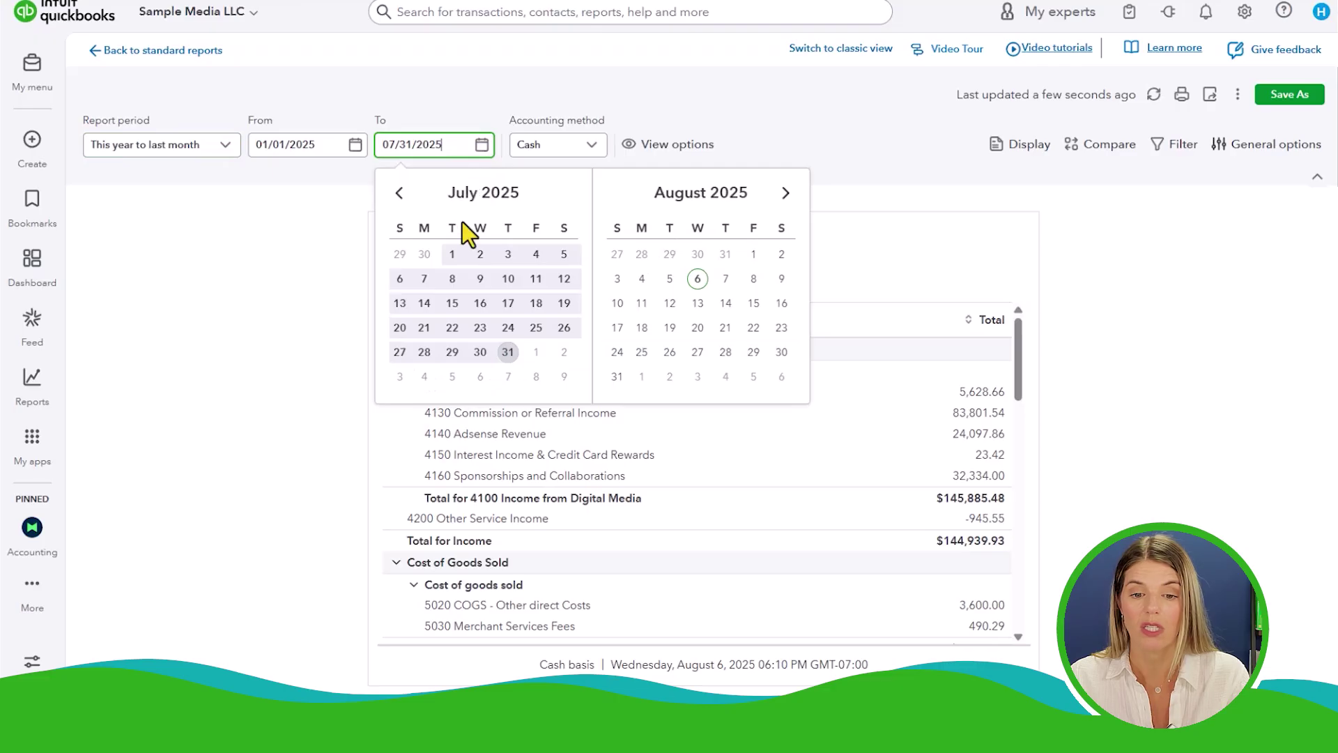
click(507, 352)
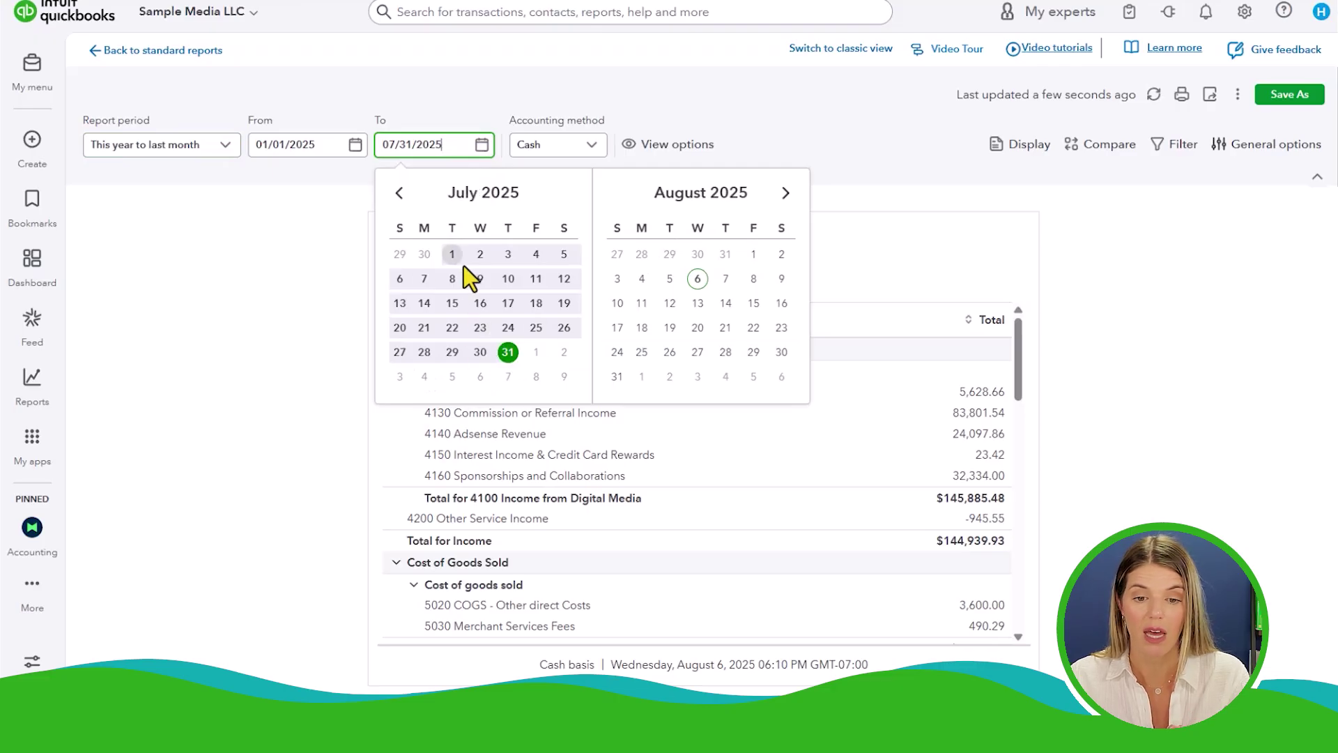
click(283, 166)
click(328, 144)
click(356, 145)
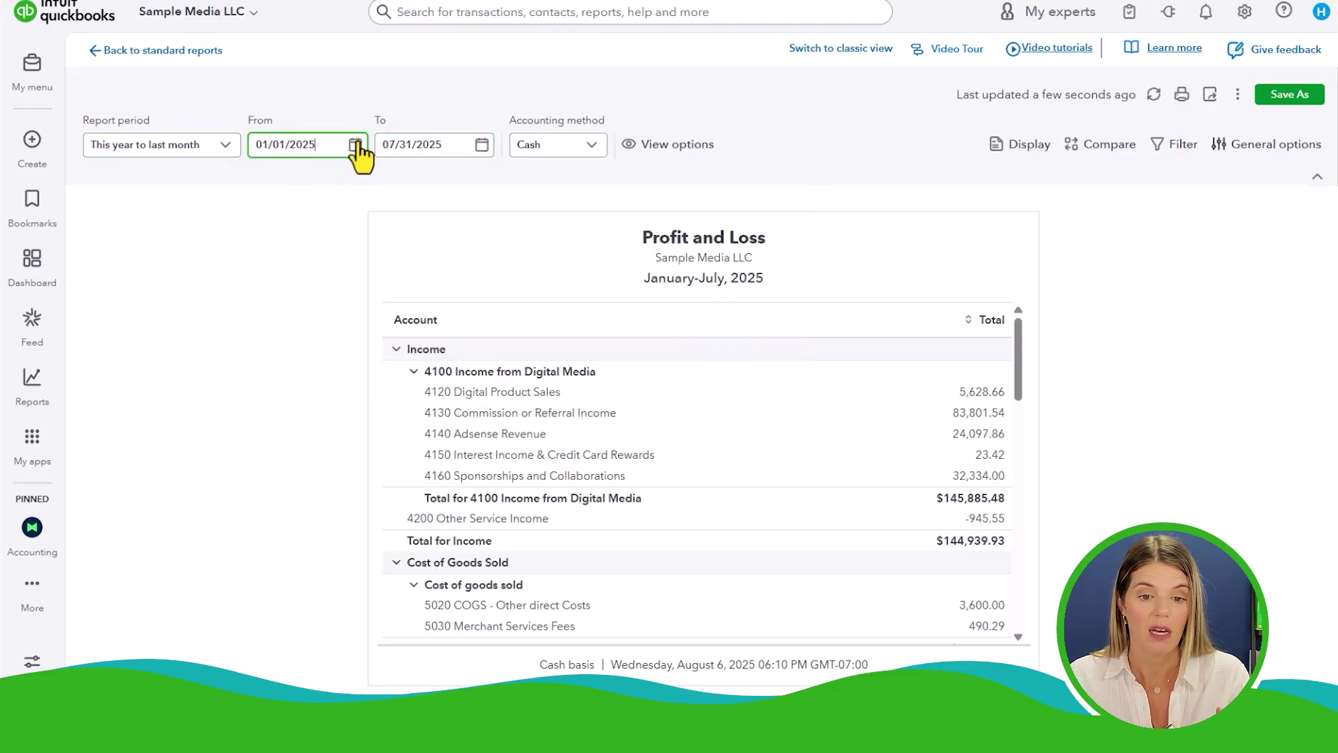
click(655, 194)
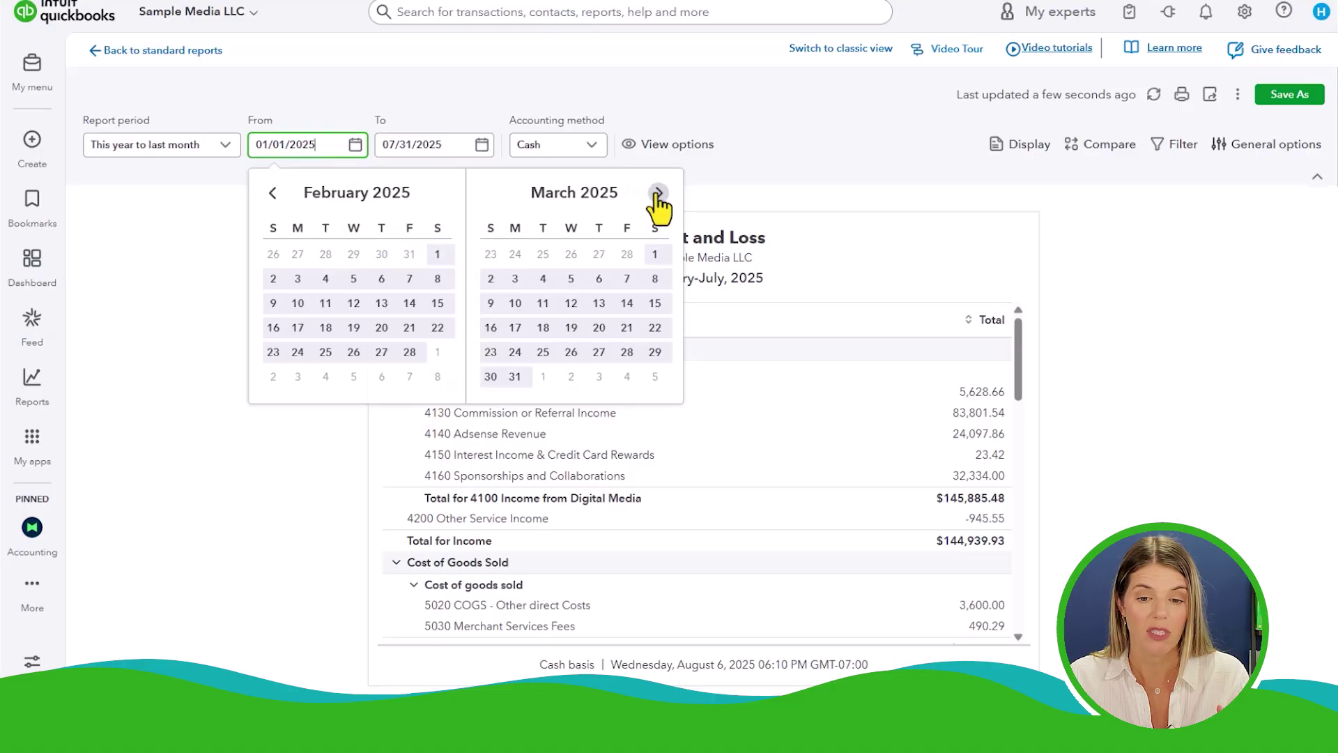
click(655, 195)
click(655, 195)
click(656, 194)
click(655, 195)
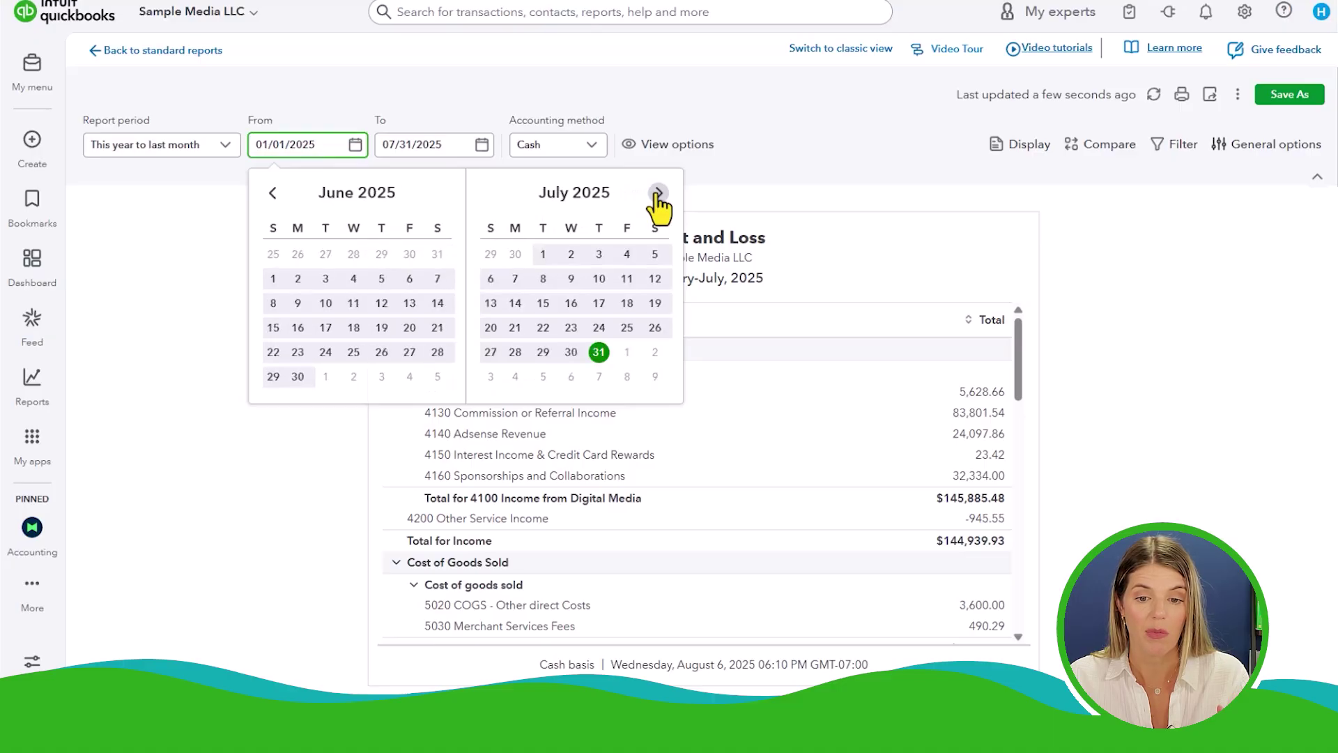
click(543, 257)
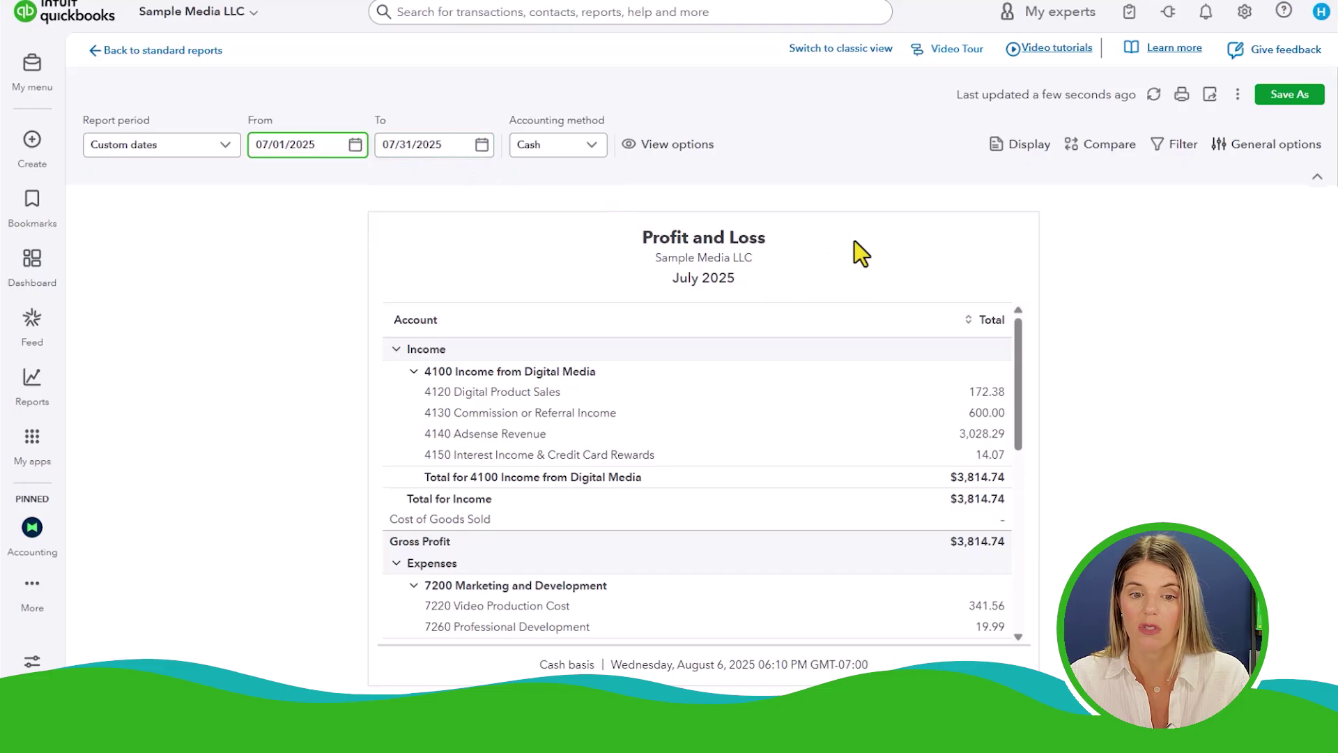
- Set the report period to This fiscal year to last month
click(130, 151)
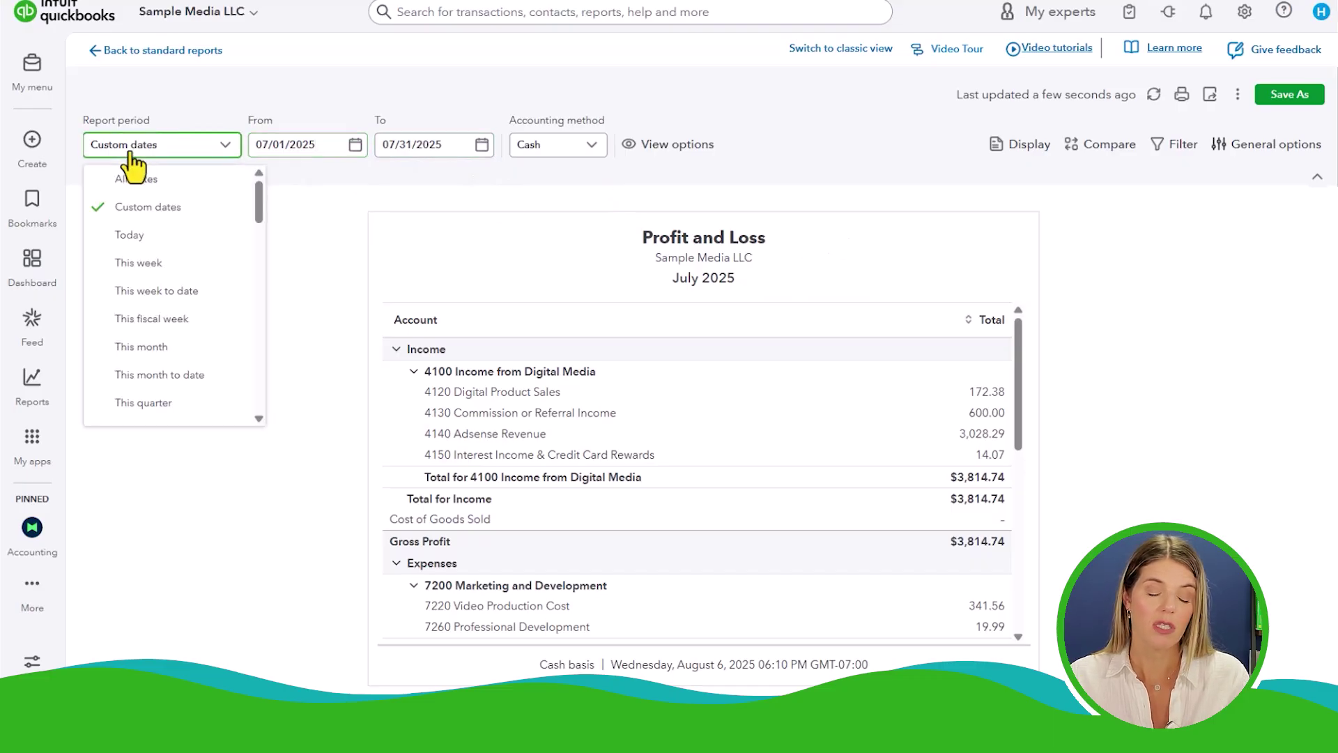
click(315, 243)
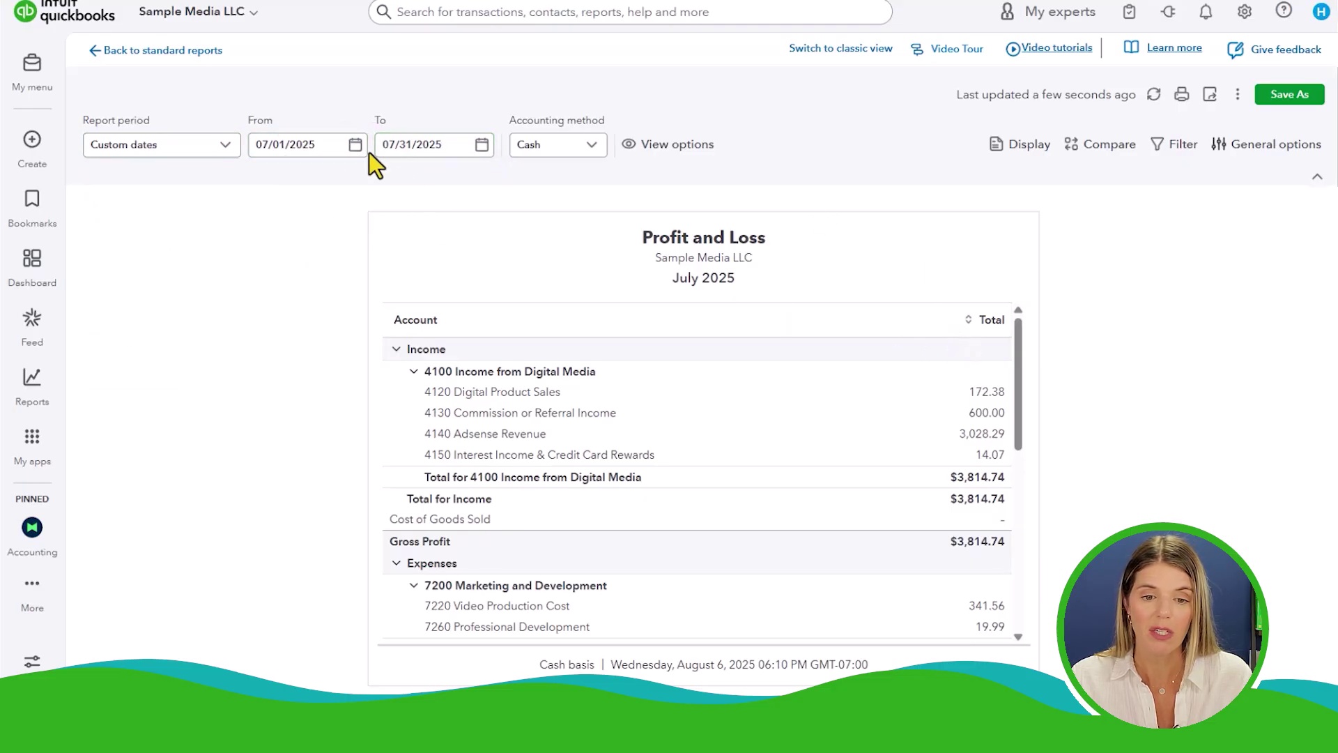
click(224, 148)
click(221, 217)
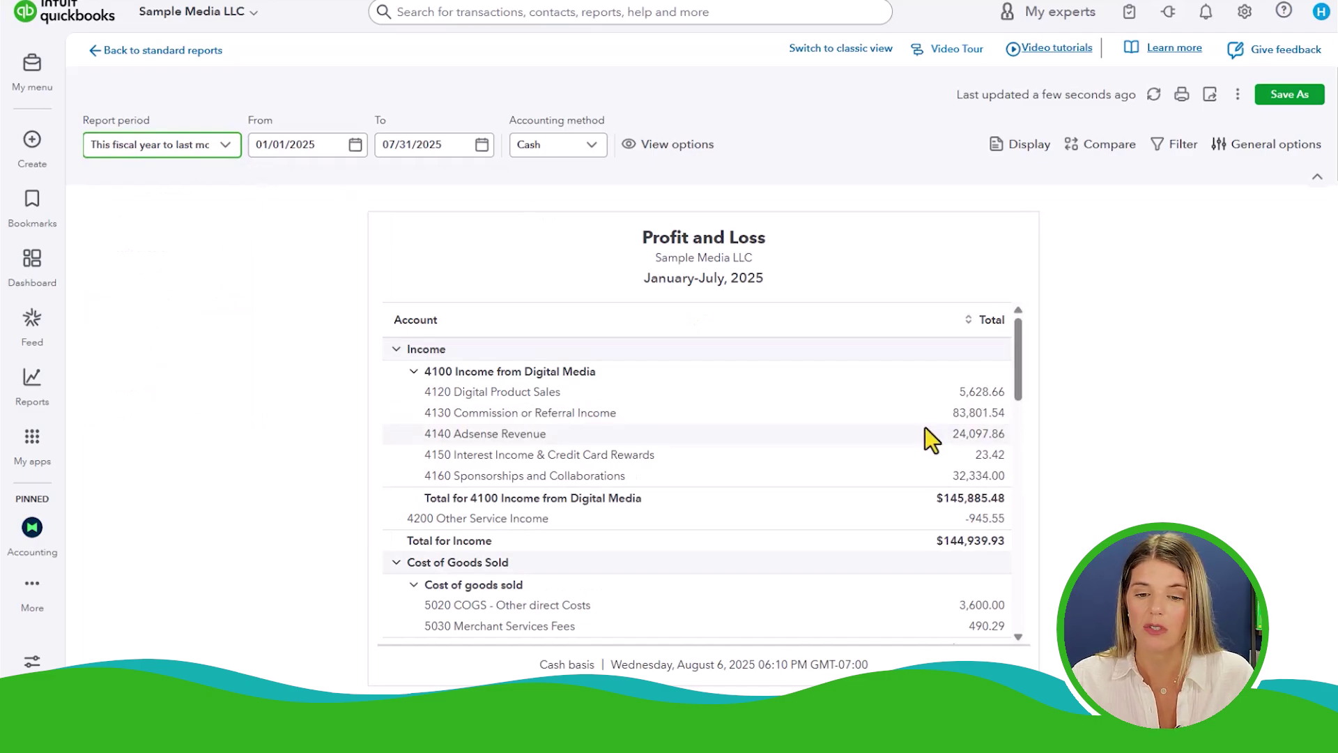
- Collapse the Income, Cost of Goods Sold, Expenses and Other Income sections of the report
click(414, 371)
click(396, 349)
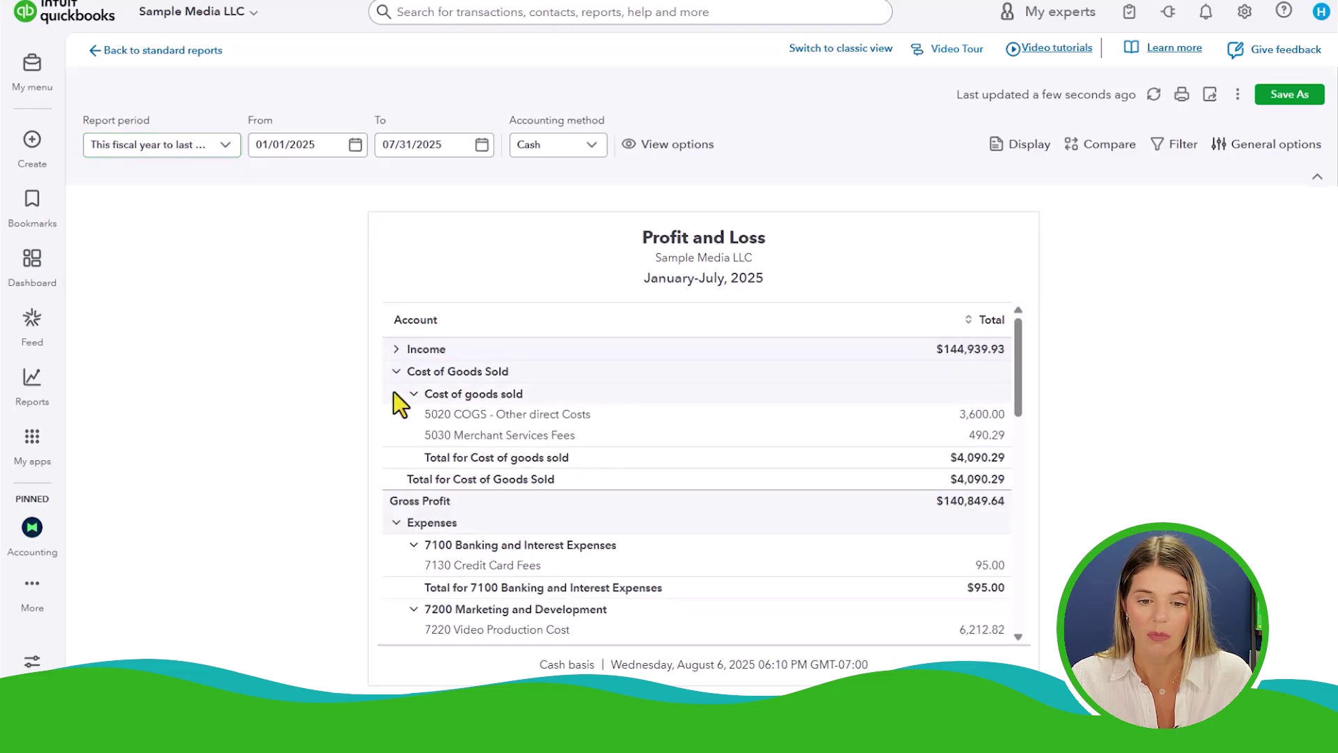
click(395, 371)
click(396, 416)
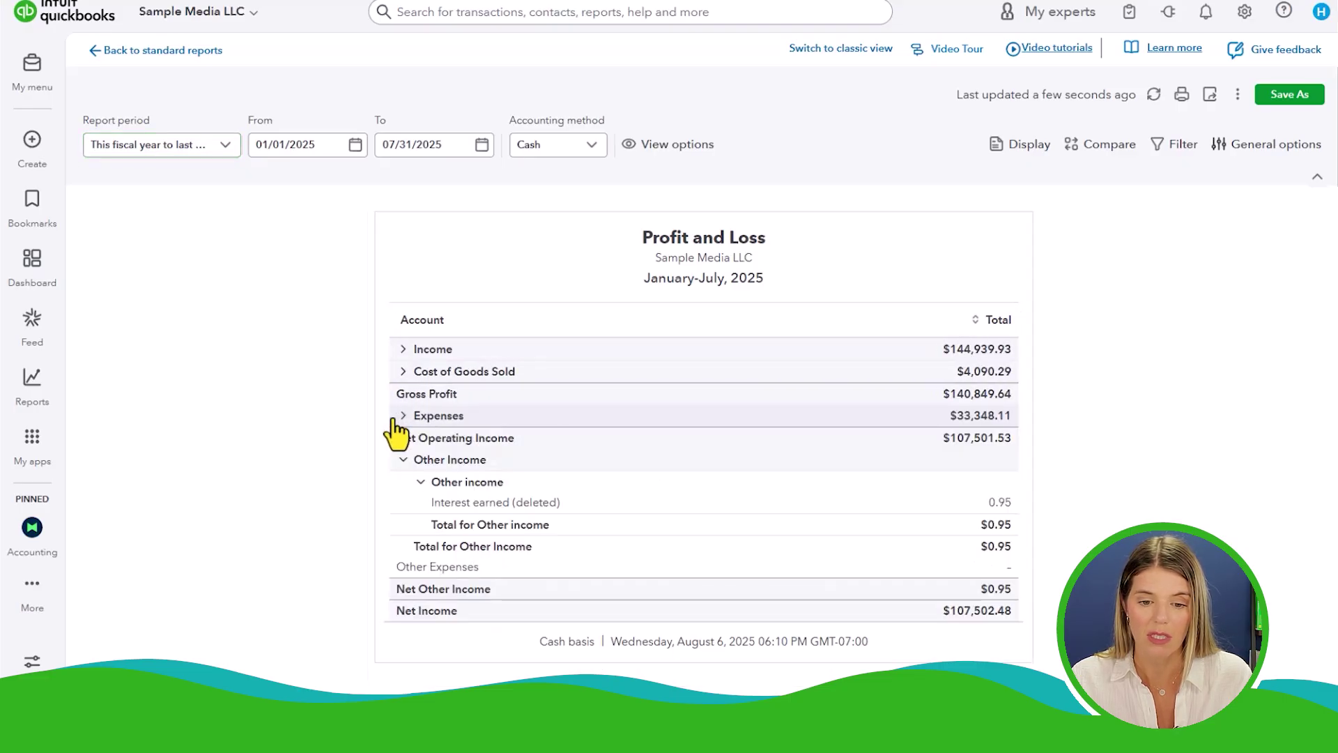
click(404, 461)
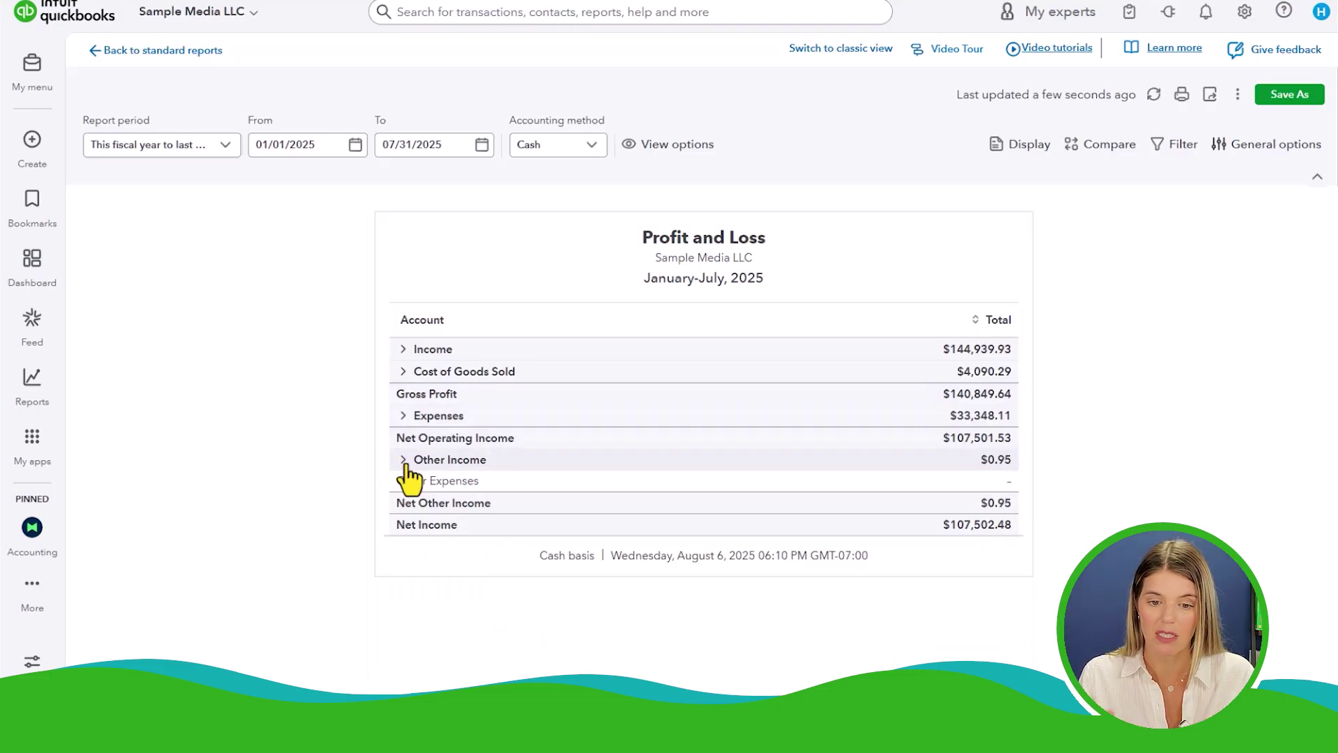
- Expand the Income, 4100 Income from Digital Media, Cost of Goods Sold, Expenses and Other Income sections again
click(403, 349)
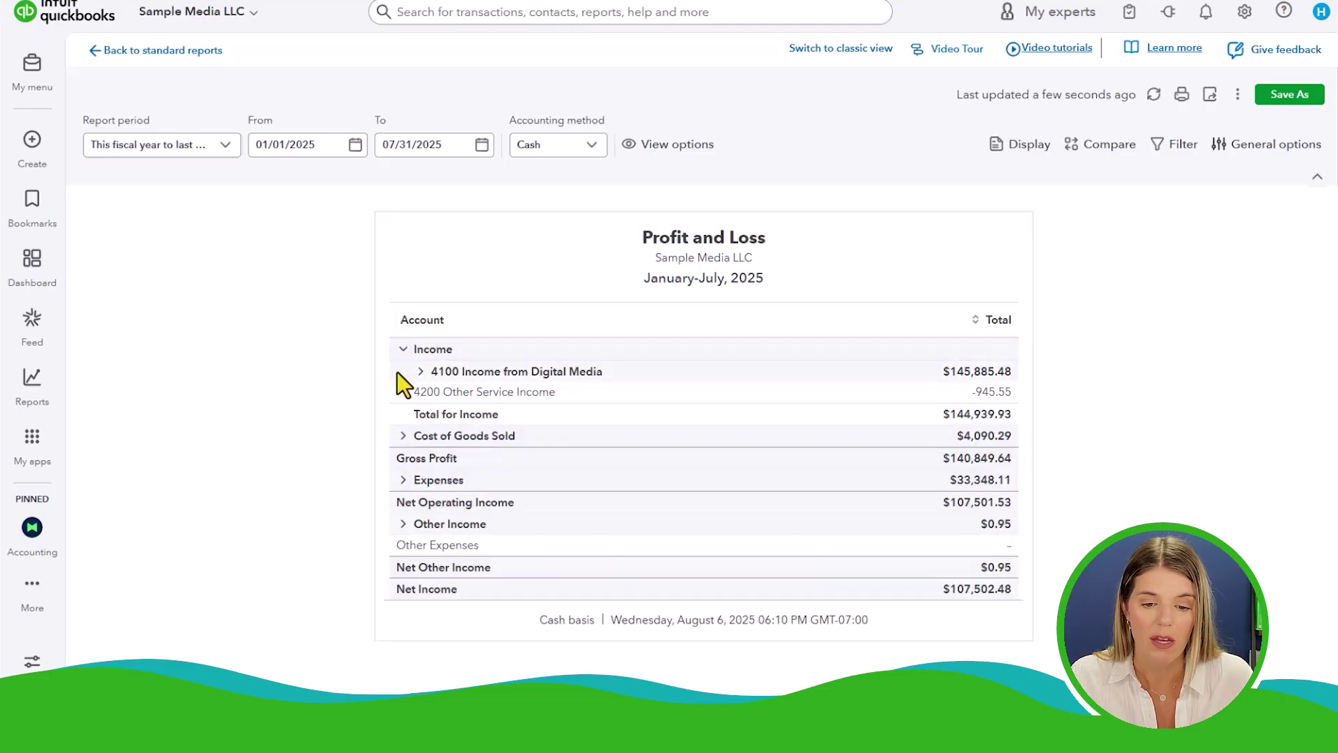
click(421, 372)
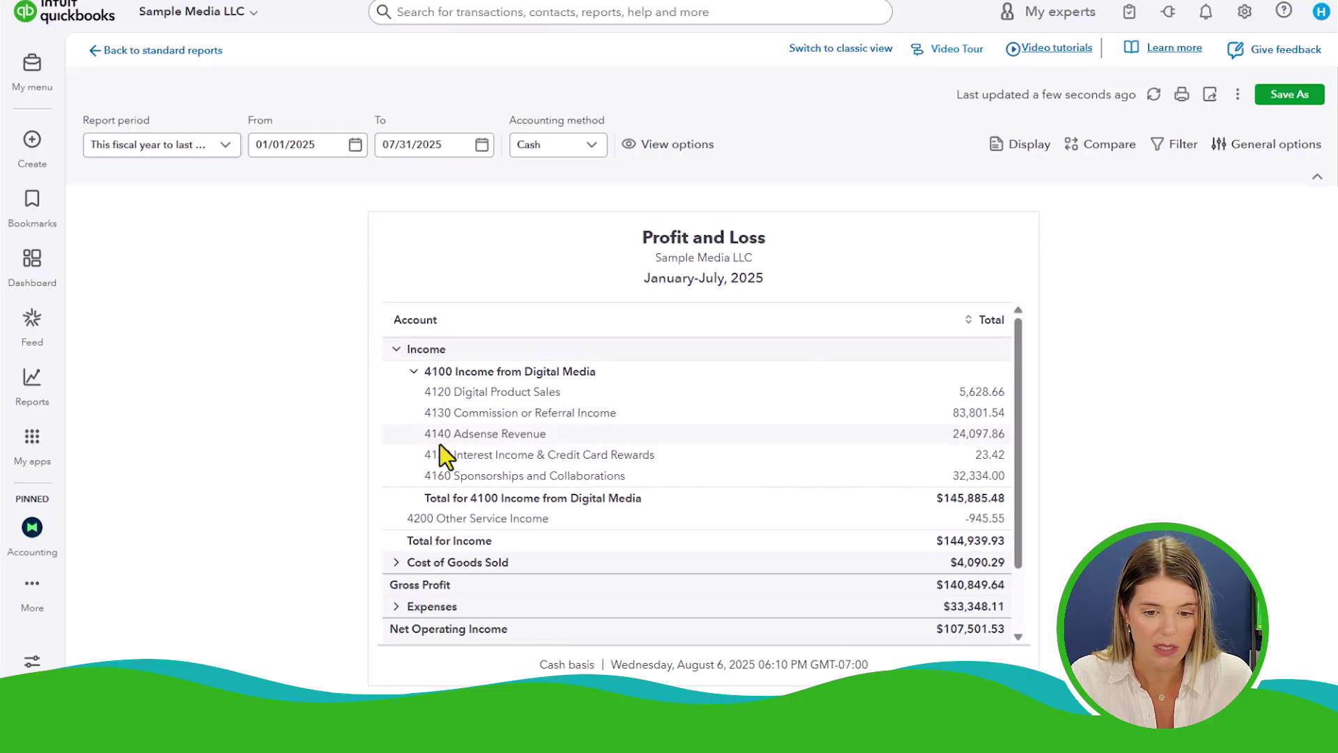
scroll(474, 502, down, 3)
click(403, 472)
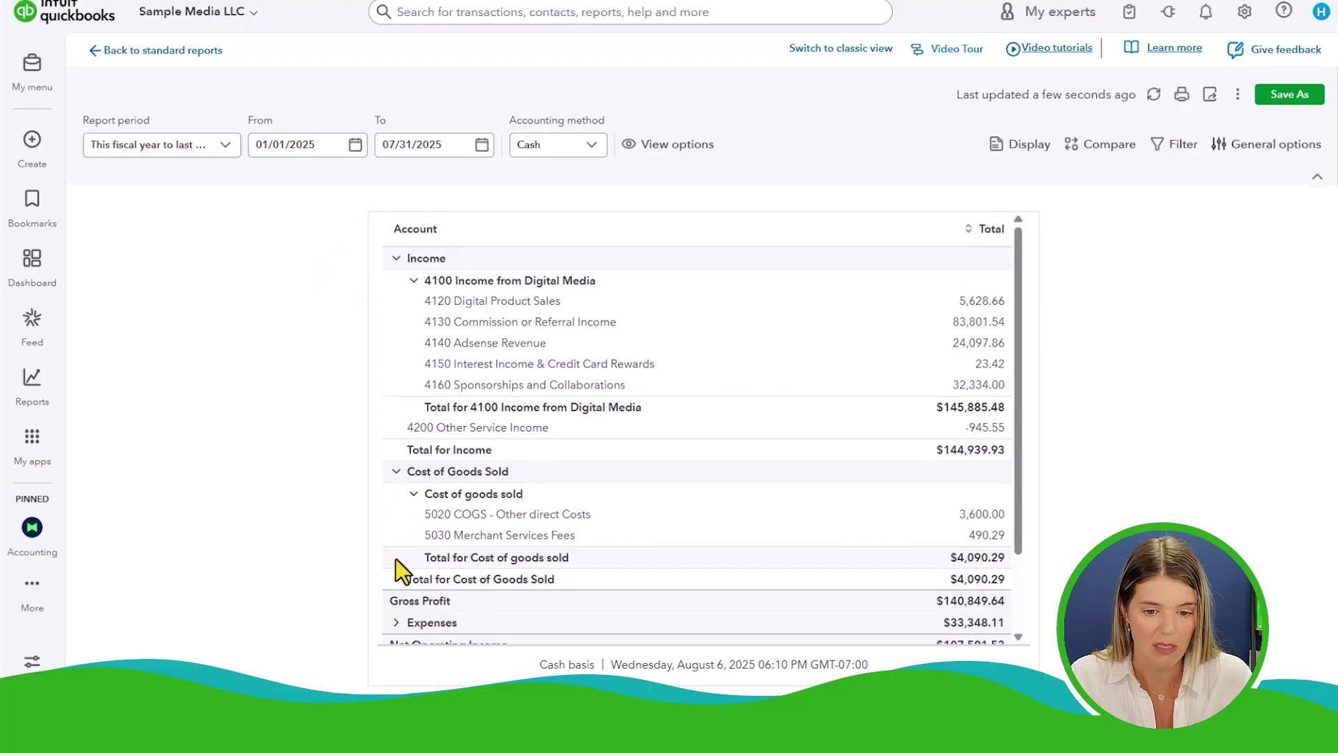
scroll(412, 551, down, 2)
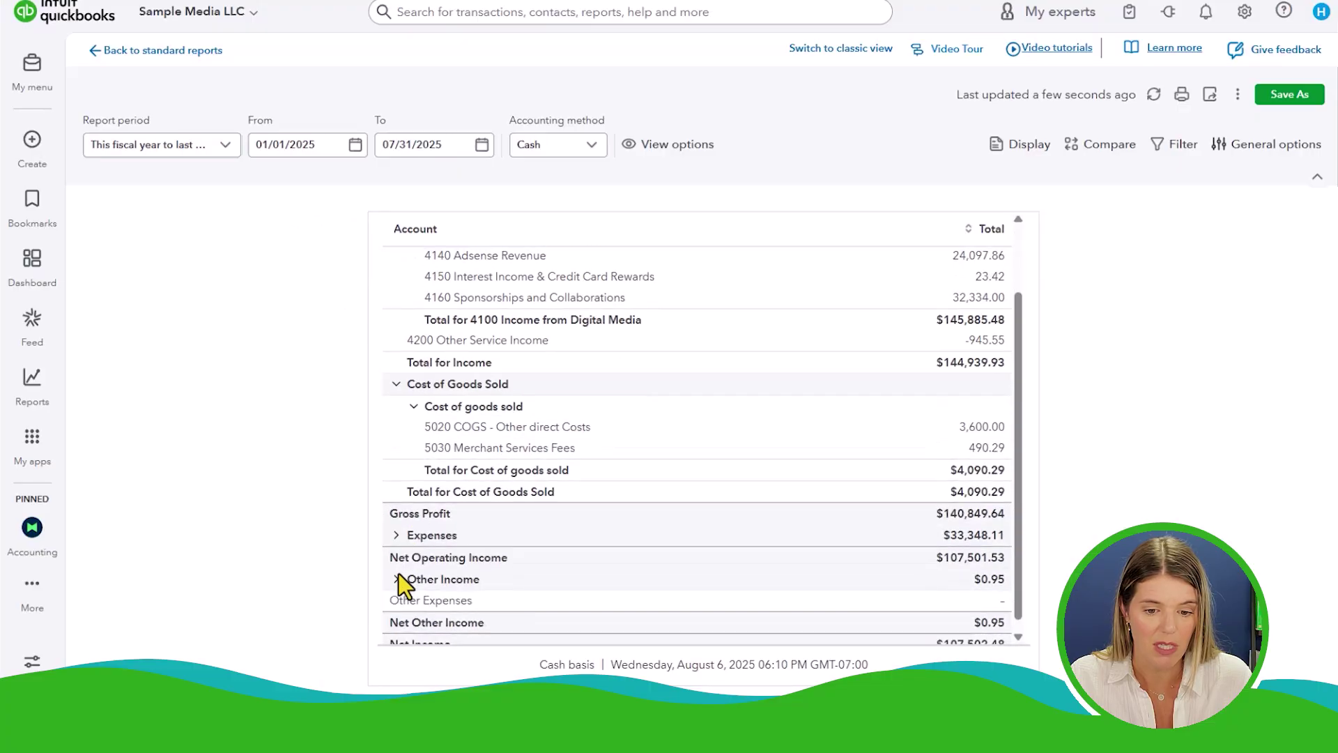
click(396, 536)
scroll(399, 563, down, 7)
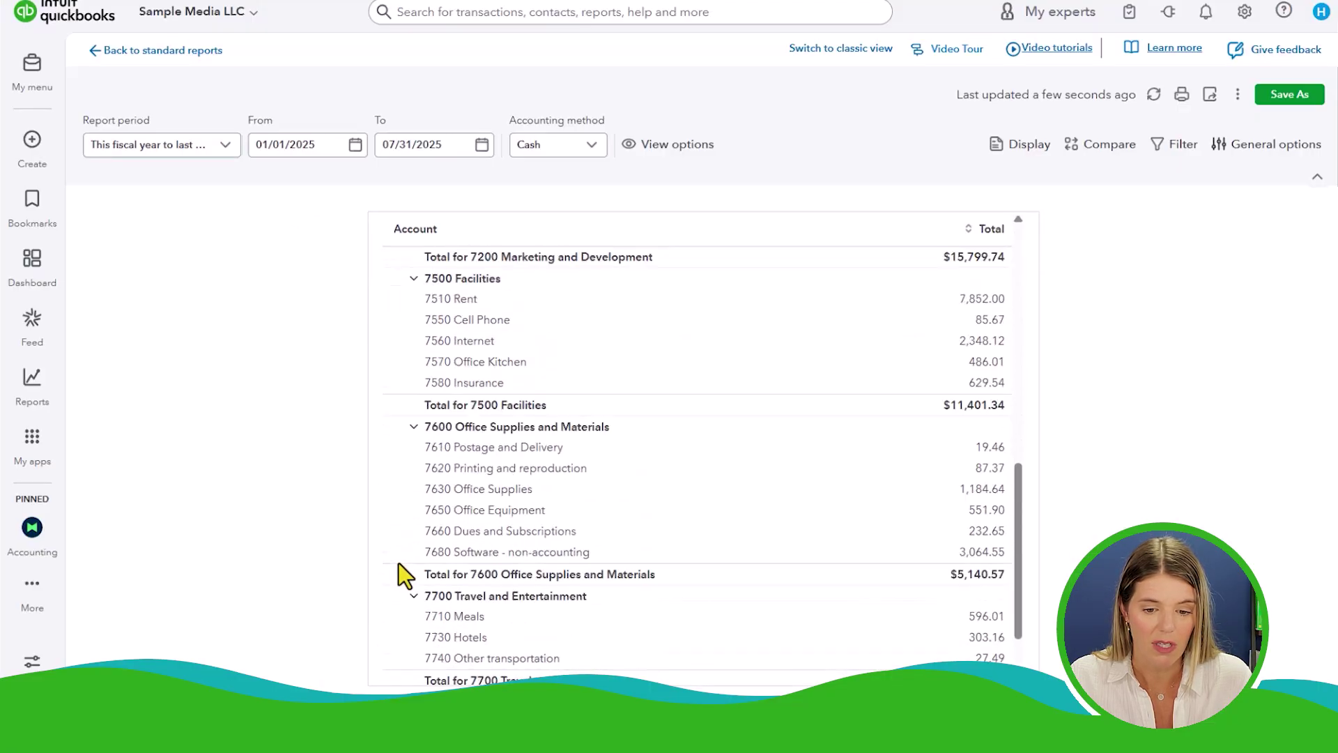
scroll(399, 563, down, 3)
click(396, 593)
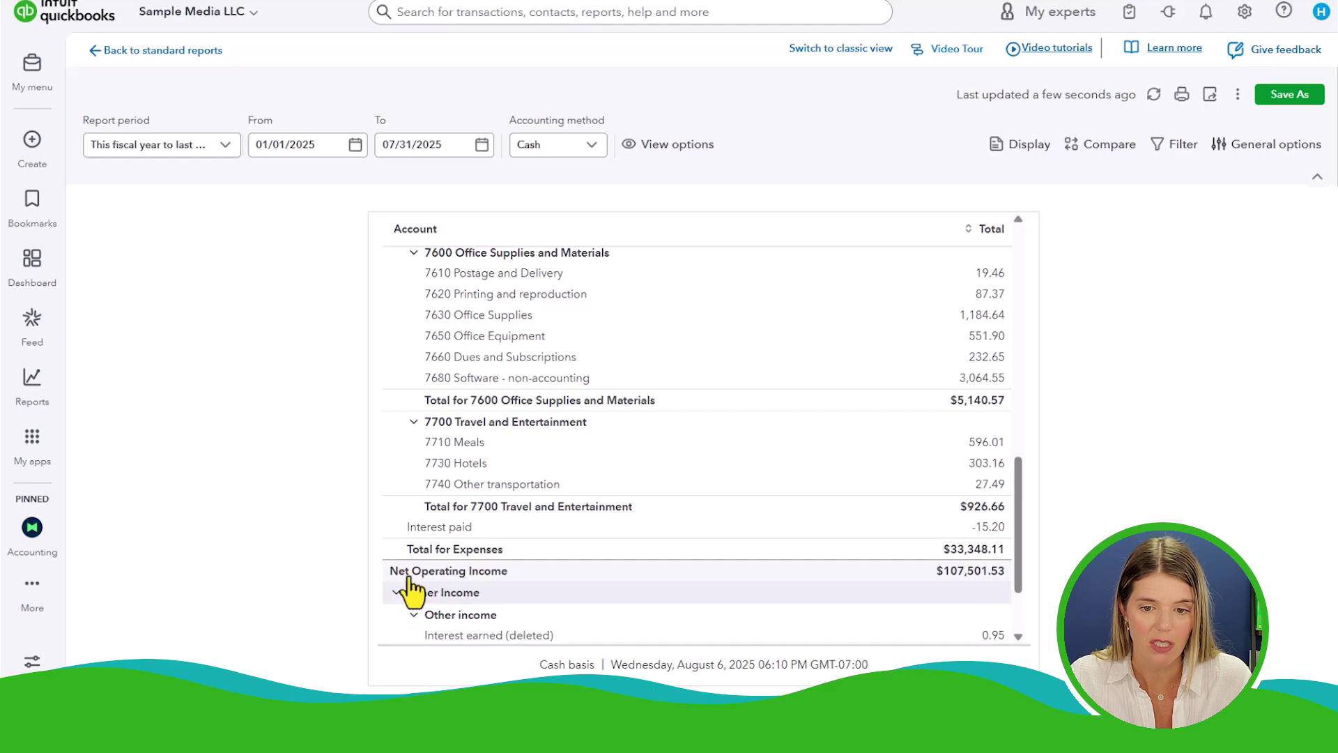
- Try the report in Normal view and return it to Compact view
click(635, 144)
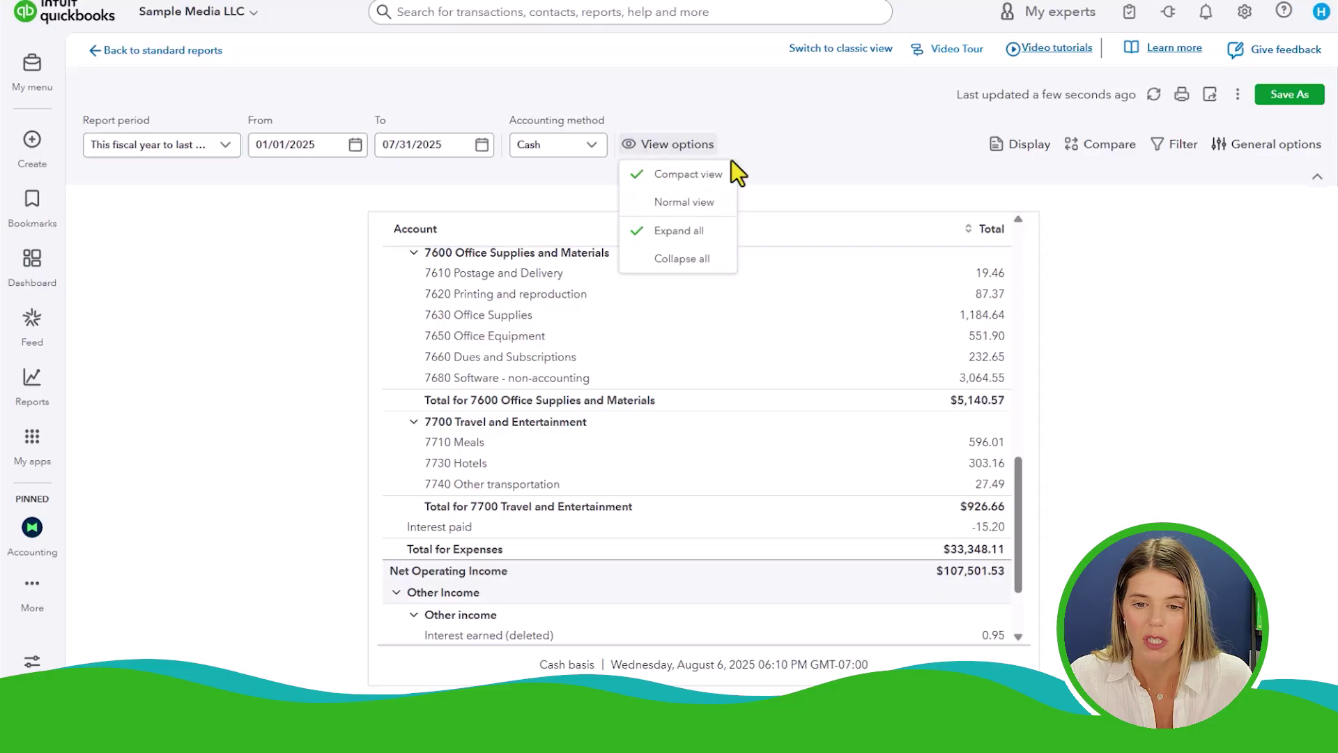
click(771, 174)
click(635, 143)
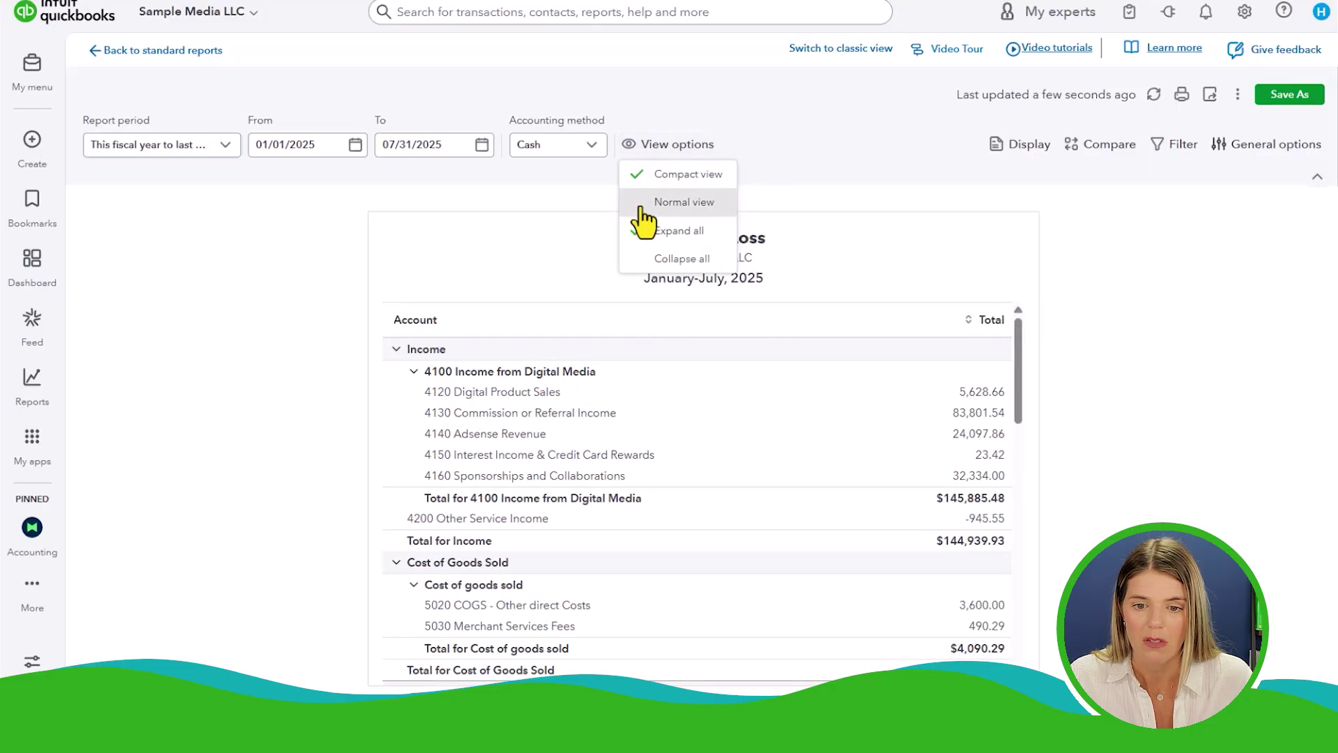
click(640, 207)
scroll(651, 363, down, 10)
scroll(651, 353, up, 10)
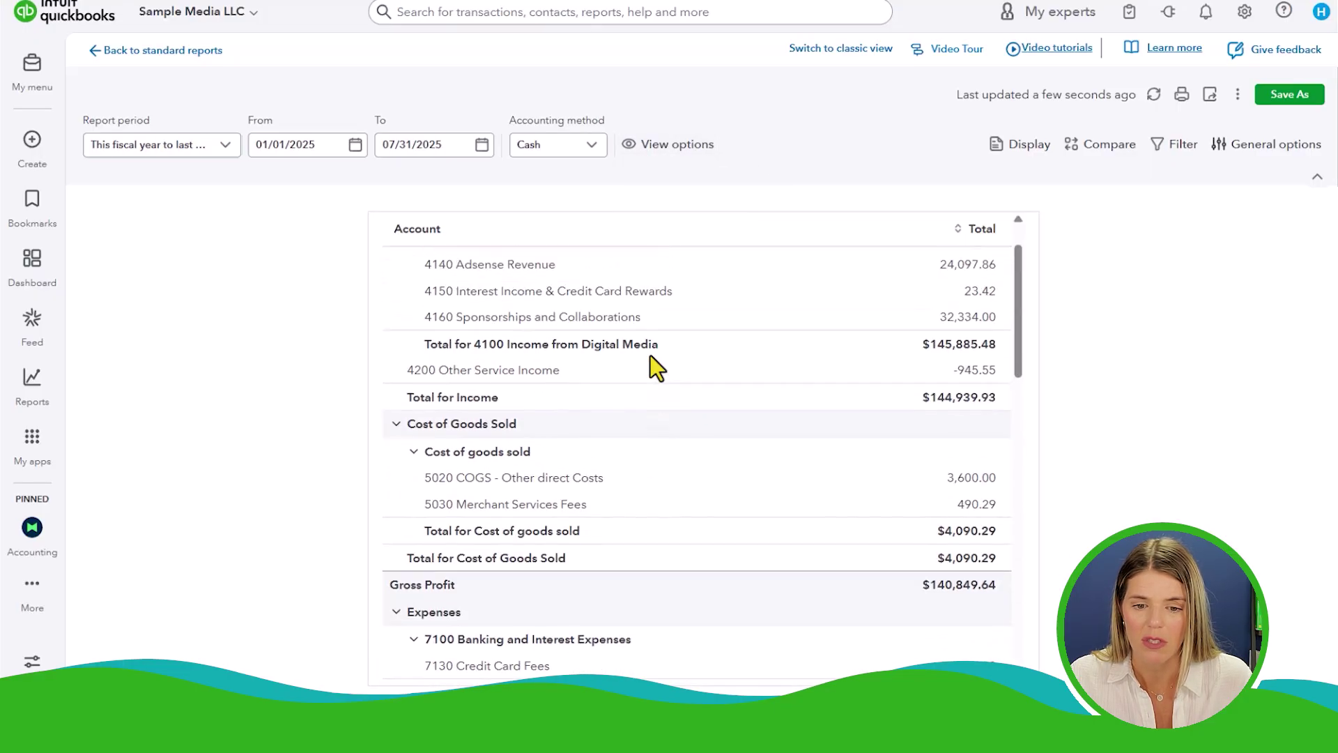
click(645, 147)
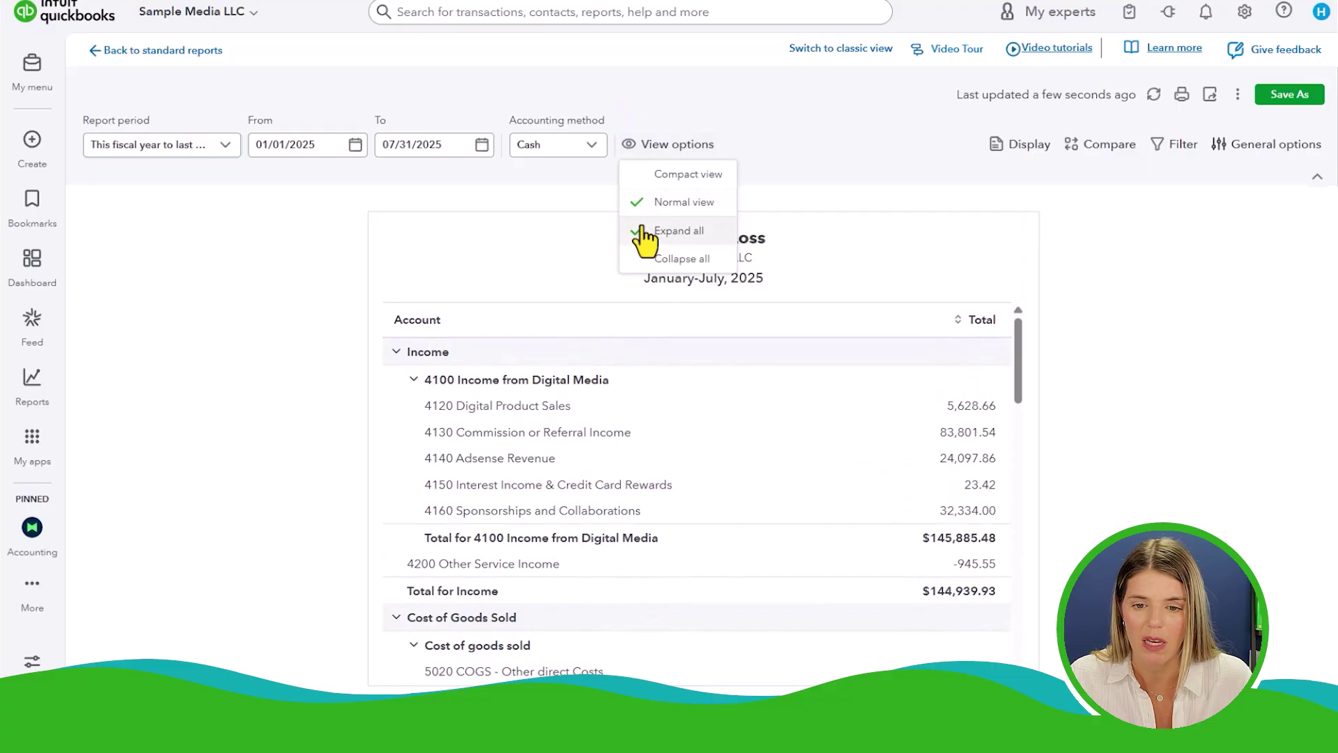
click(640, 185)
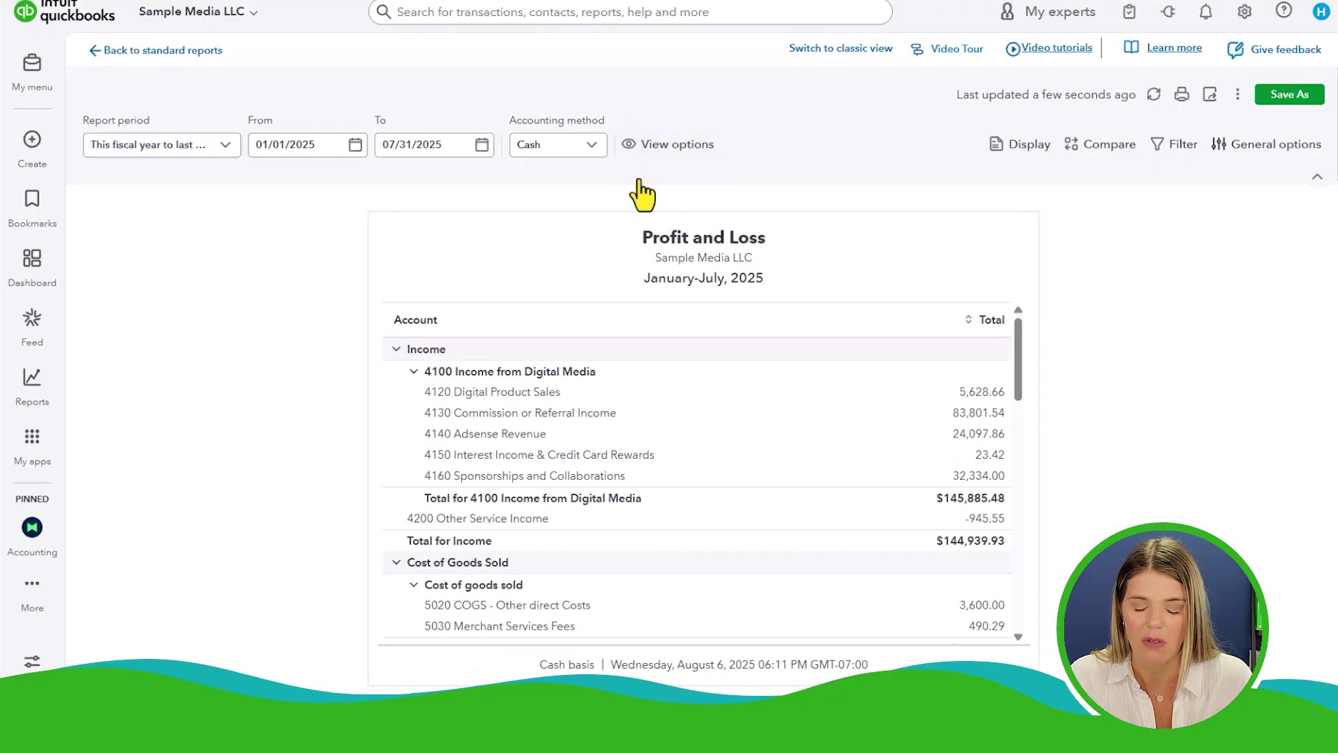
- Collapse all accounts in the report at once and expand them all again
click(690, 148)
click(650, 261)
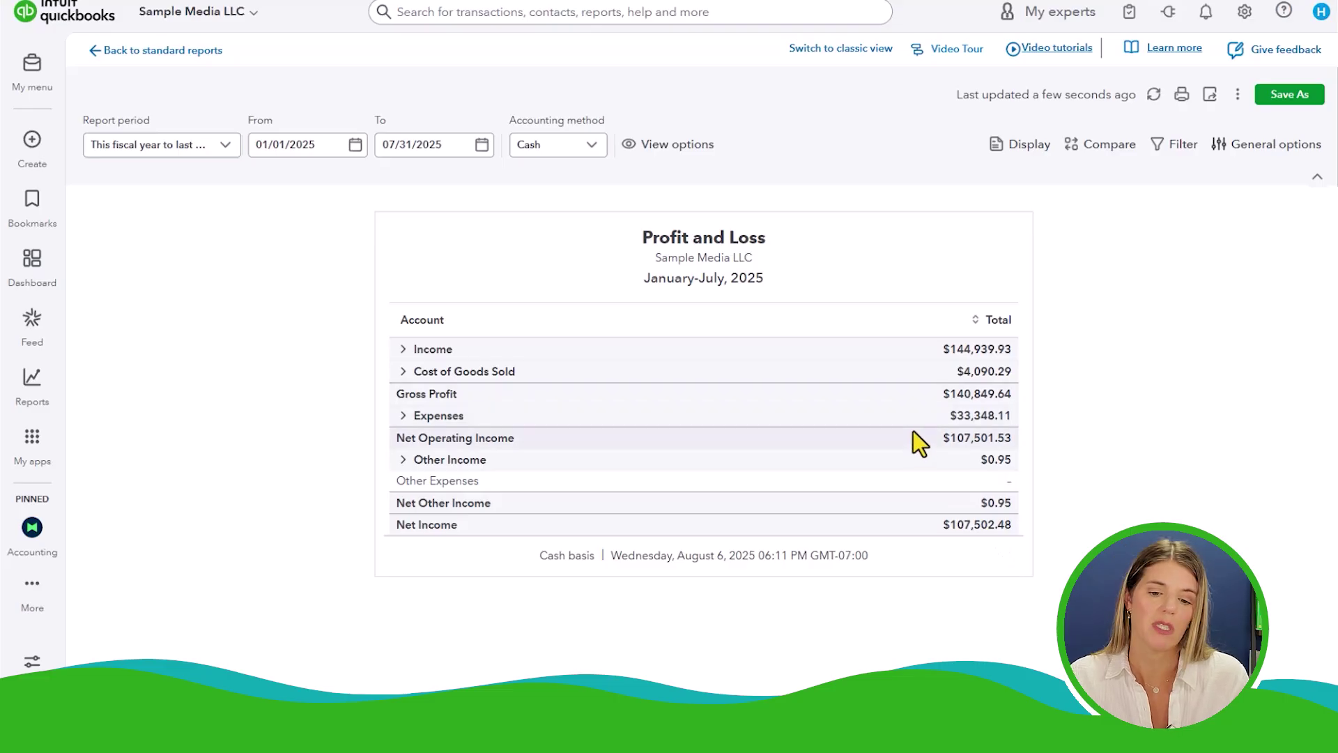
click(663, 146)
click(659, 241)
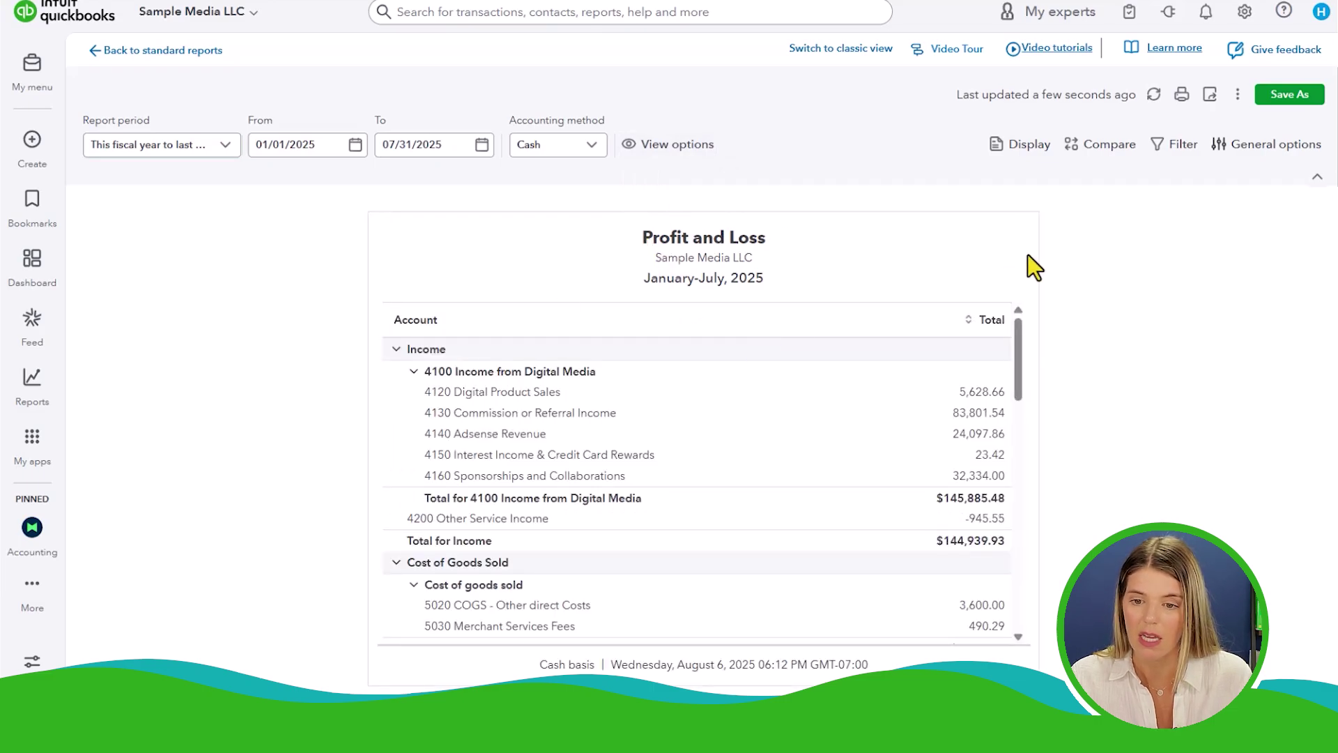
- Display the report columns by Months and look over the monthly figures down to the net income rows
click(1012, 147)
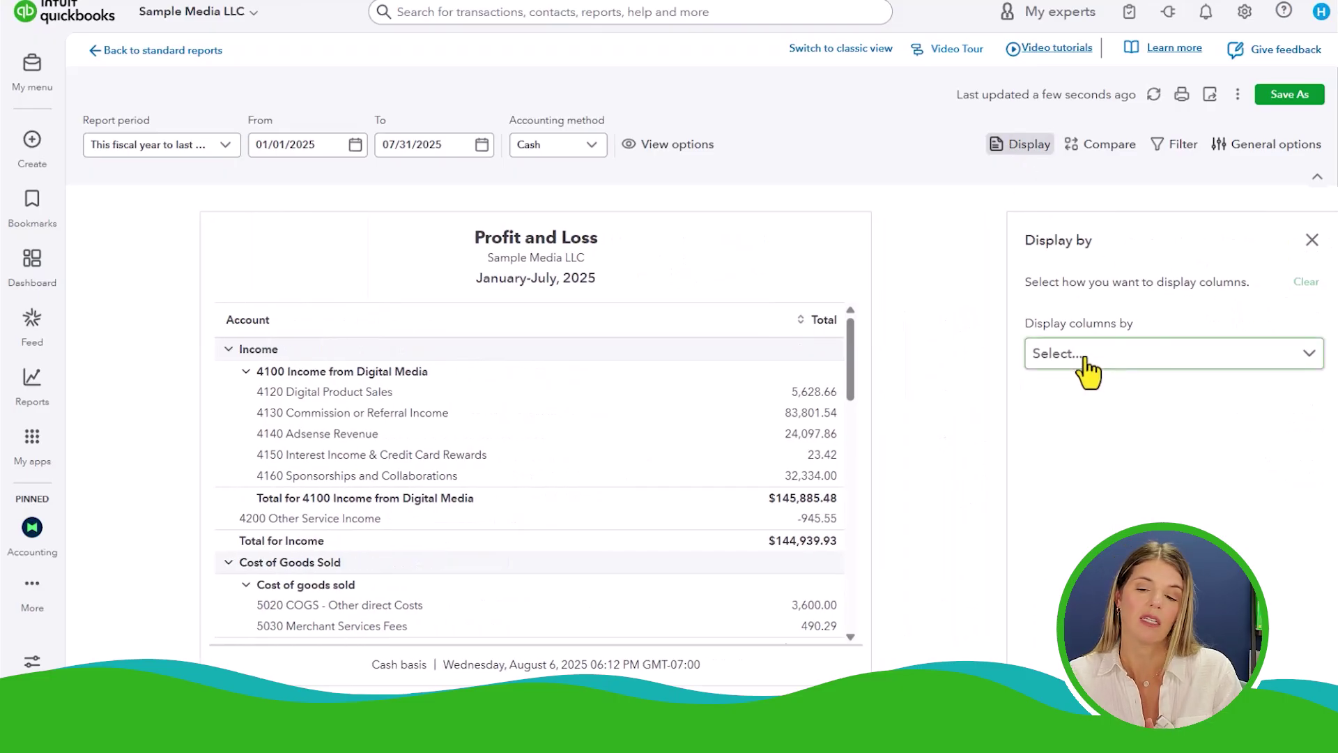
click(1088, 356)
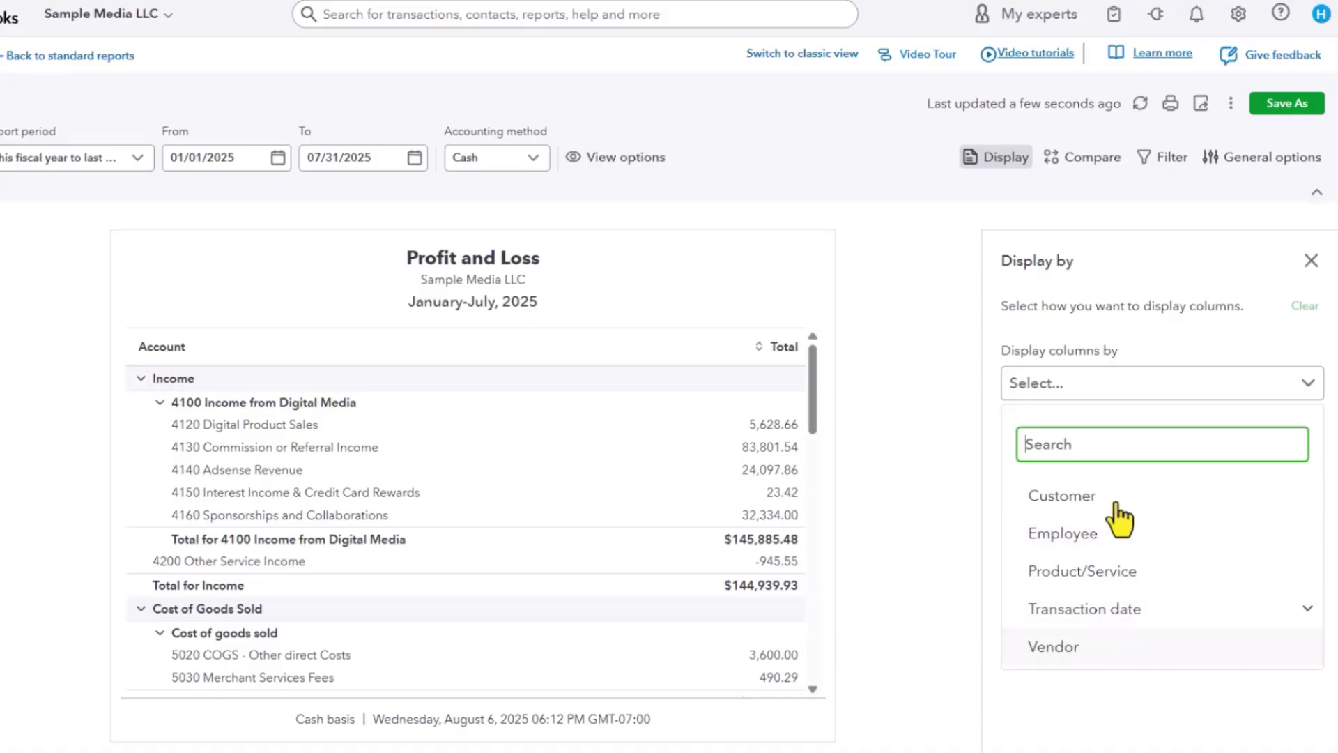
text(month)
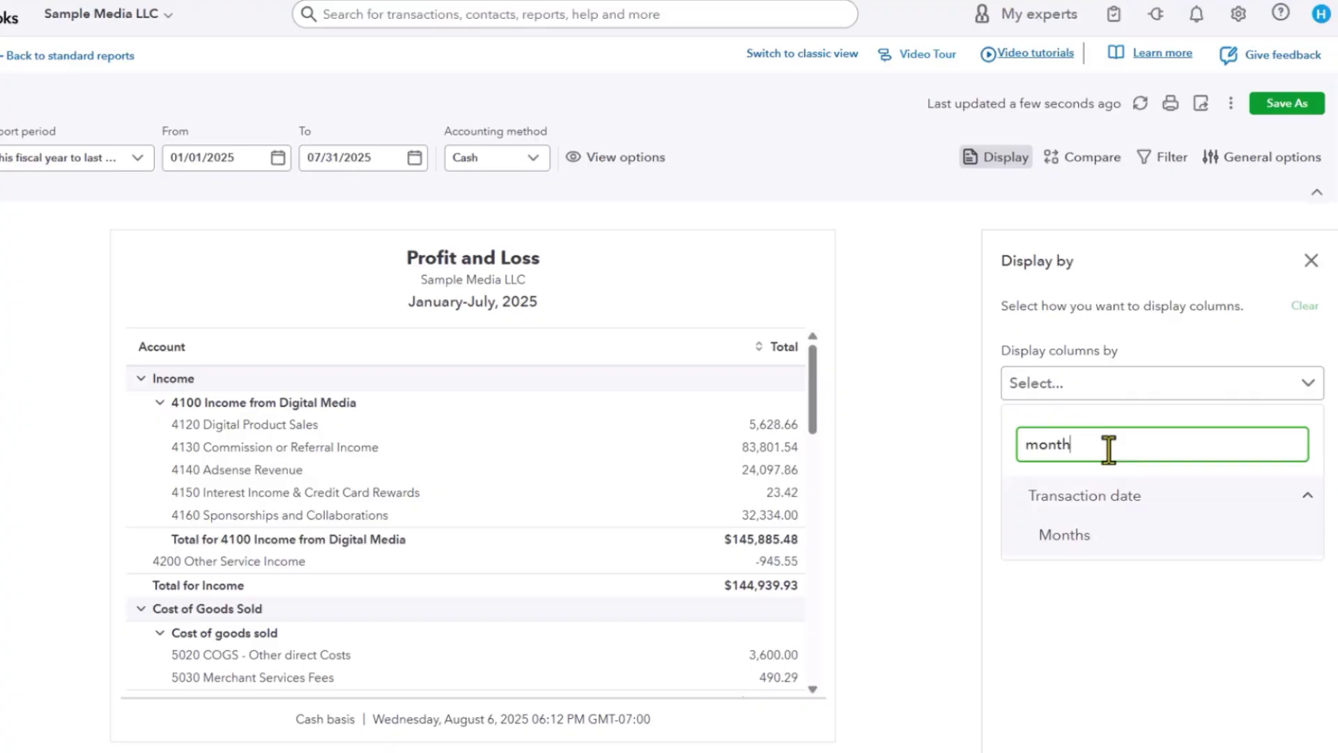
click(1111, 545)
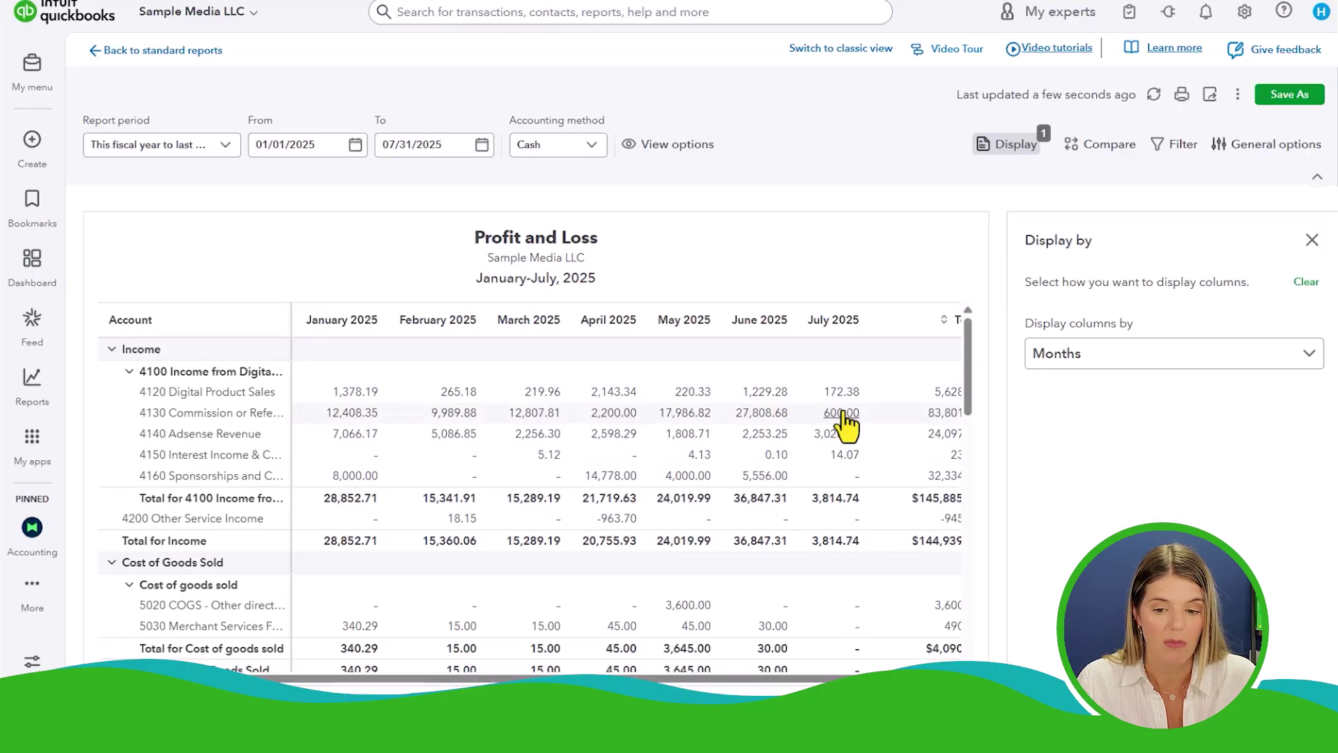
scroll(844, 416, down, 15)
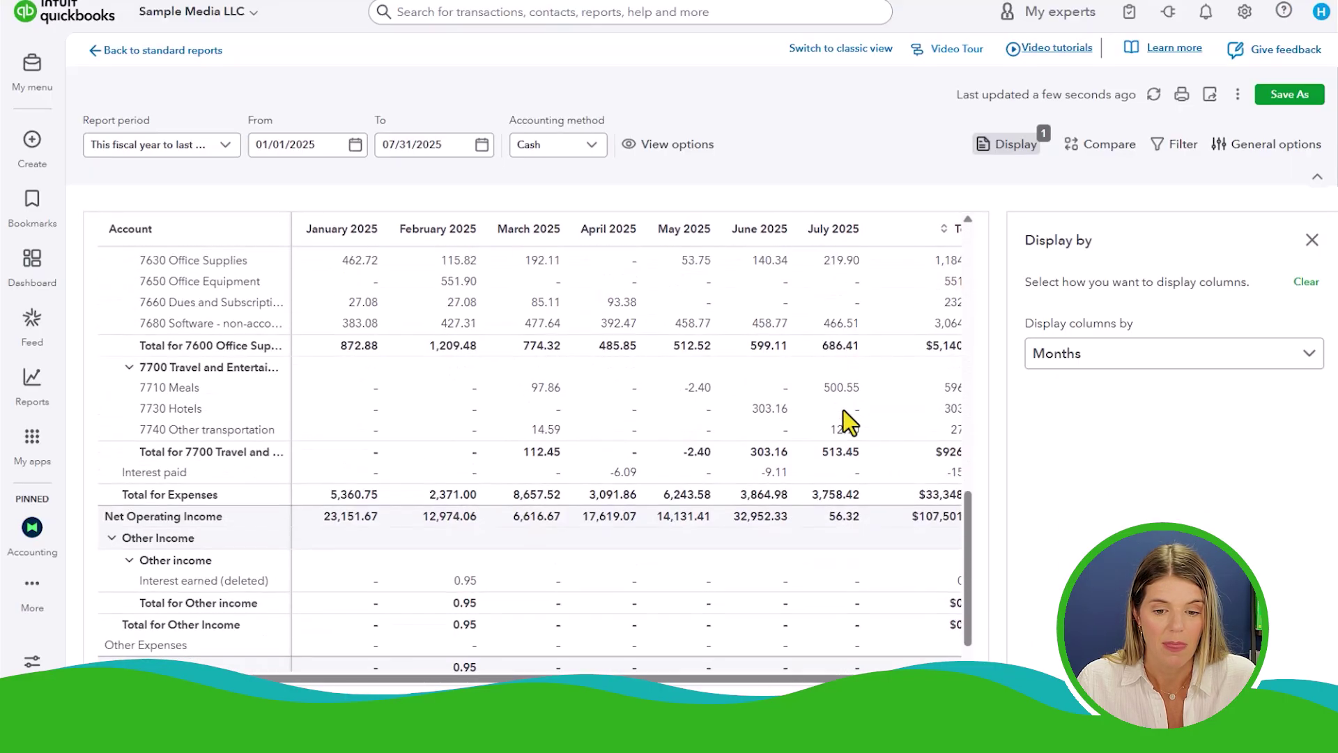
scroll(843, 417, up, 15)
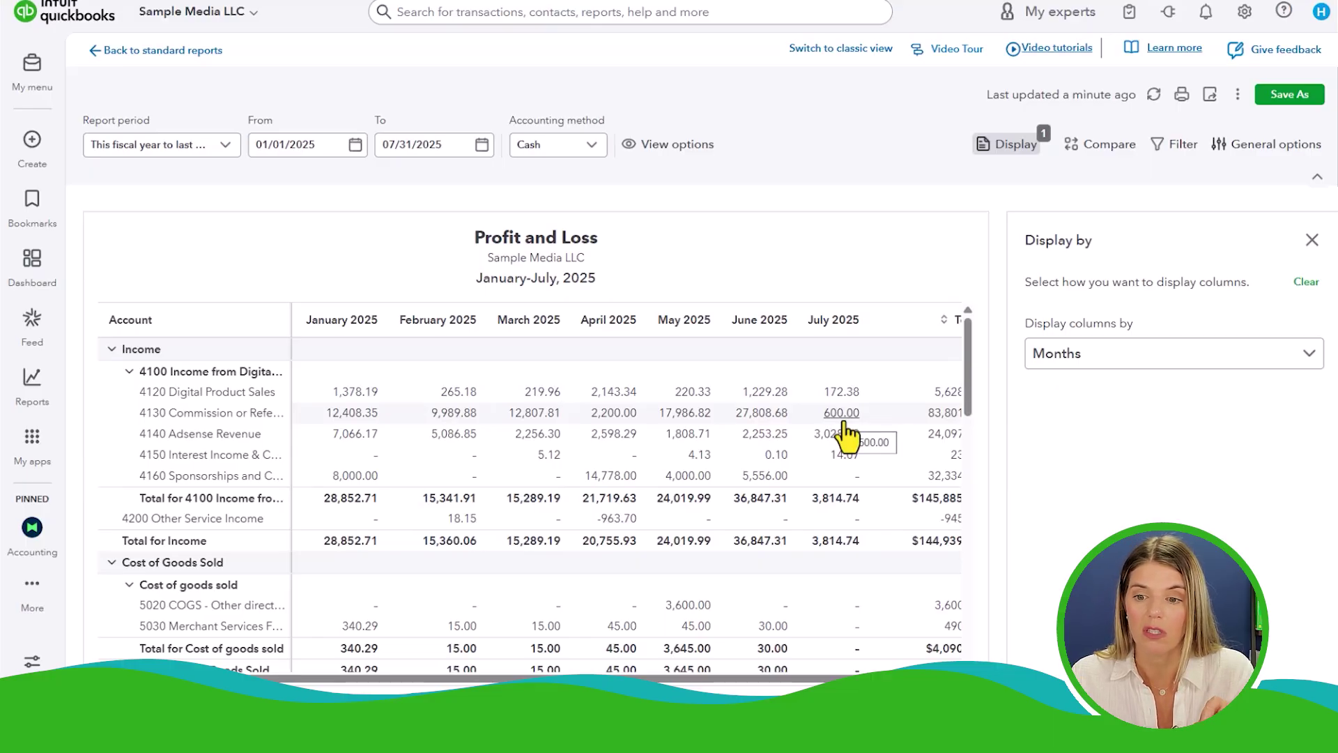
- Try displaying the report columns by Days and by Quarters, and return them to Months
click(1136, 370)
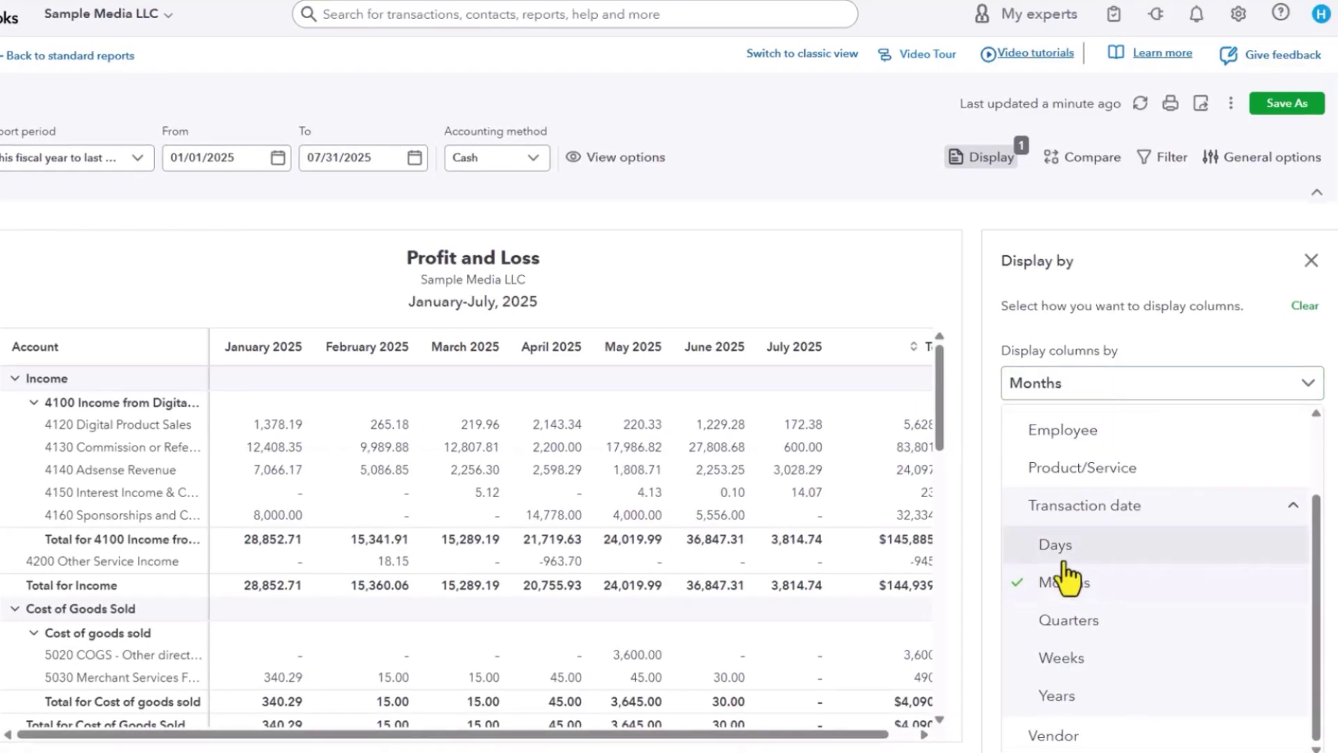
click(1061, 556)
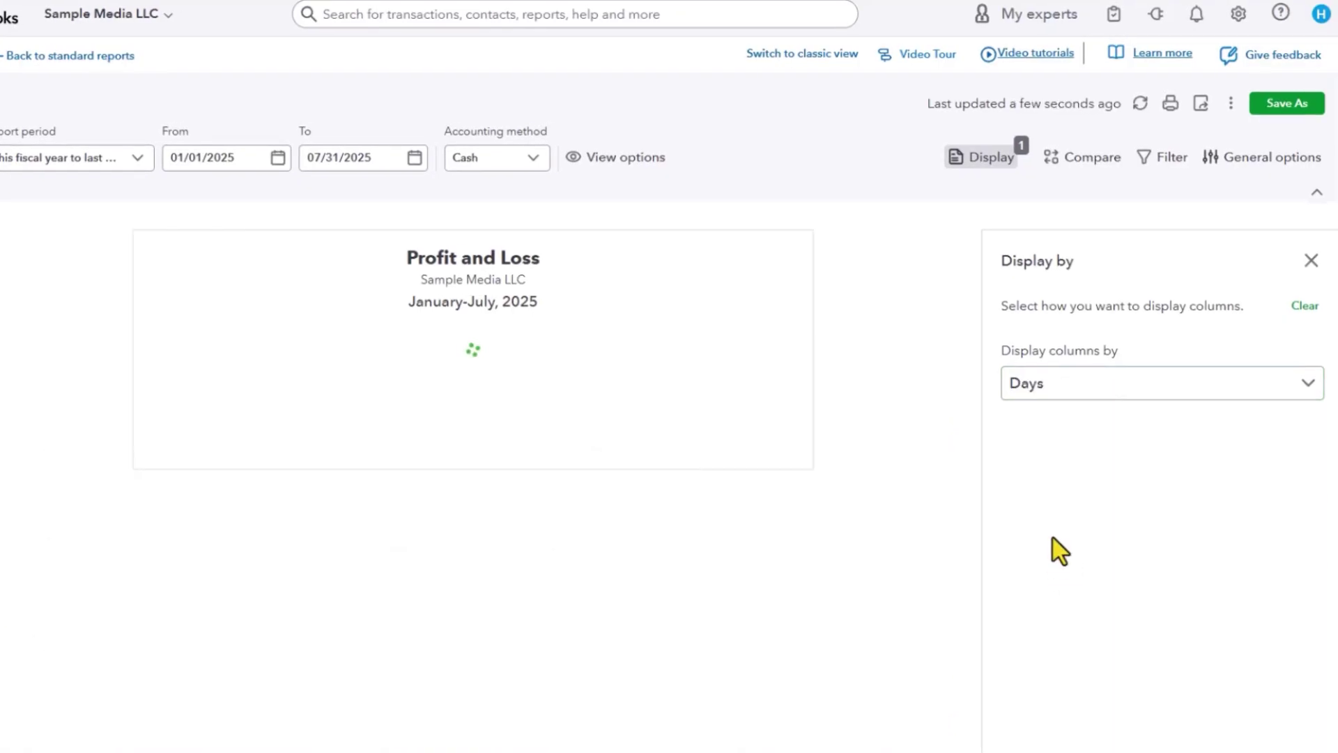
click(1067, 408)
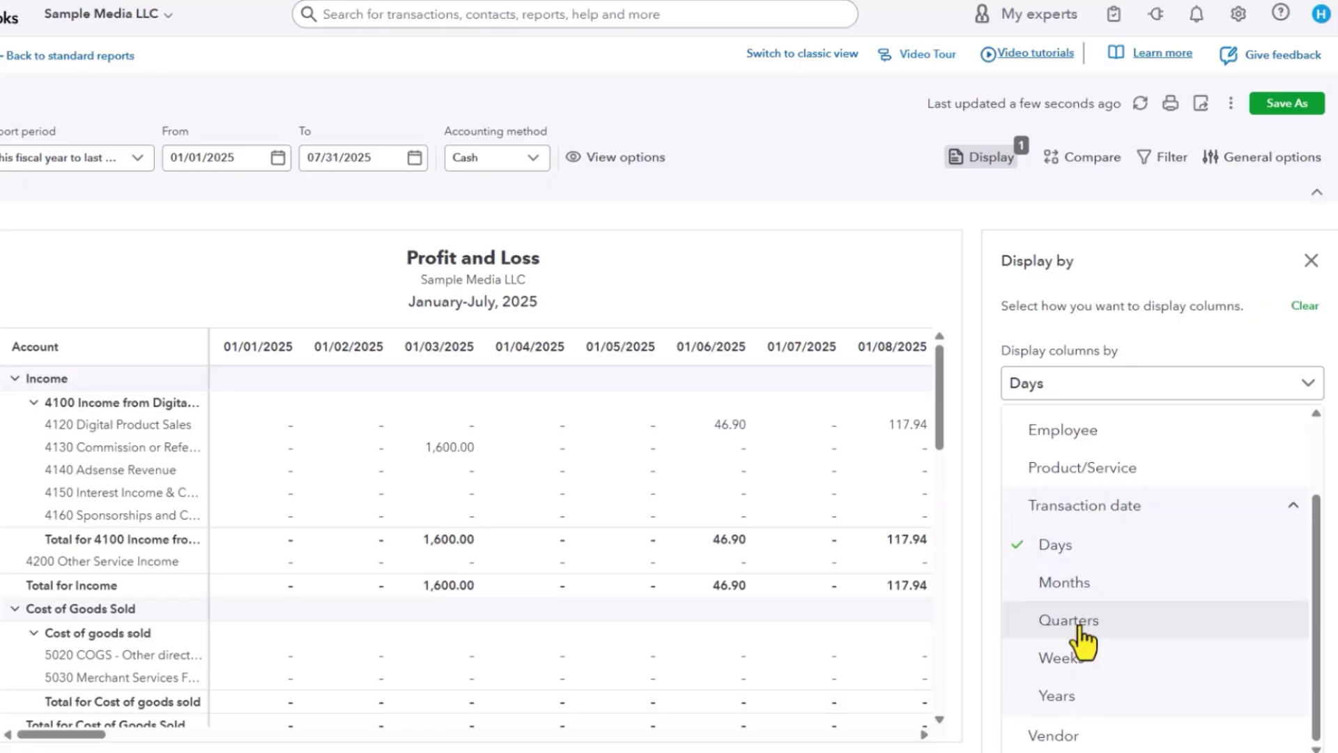
click(1080, 627)
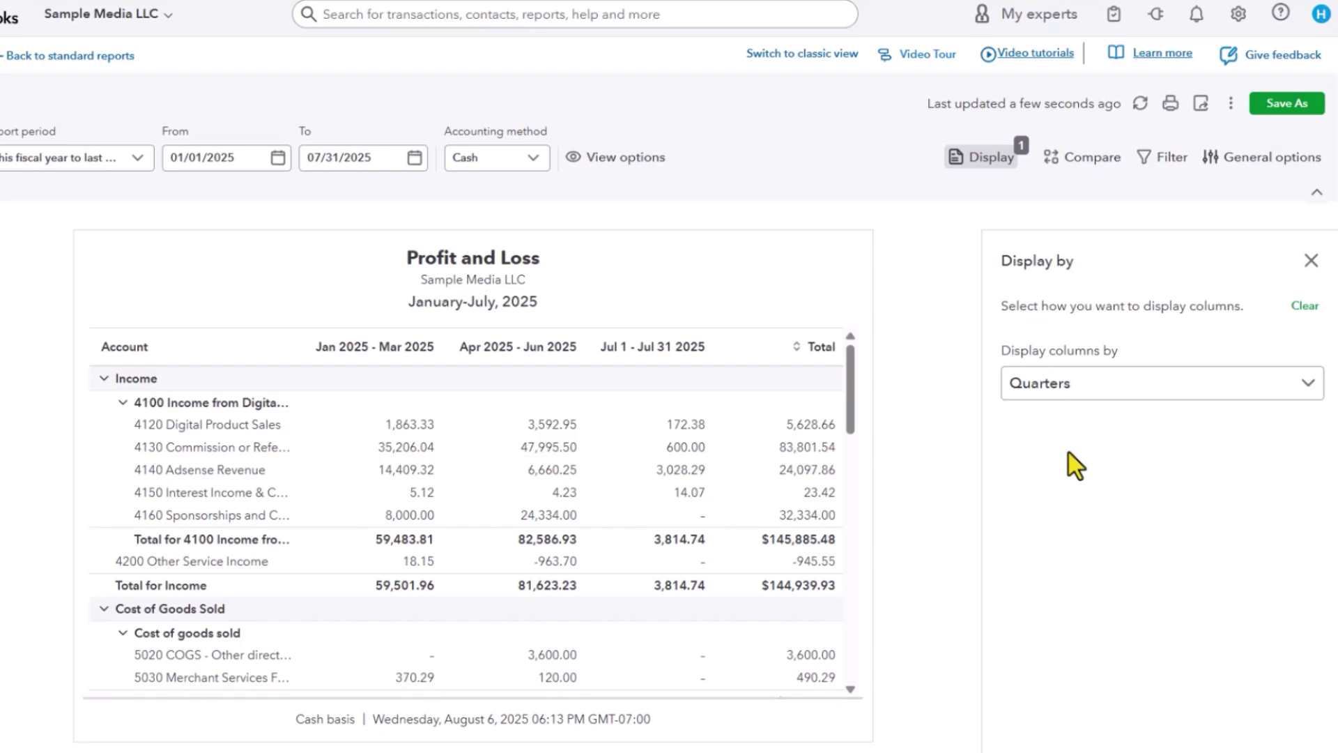
click(1049, 404)
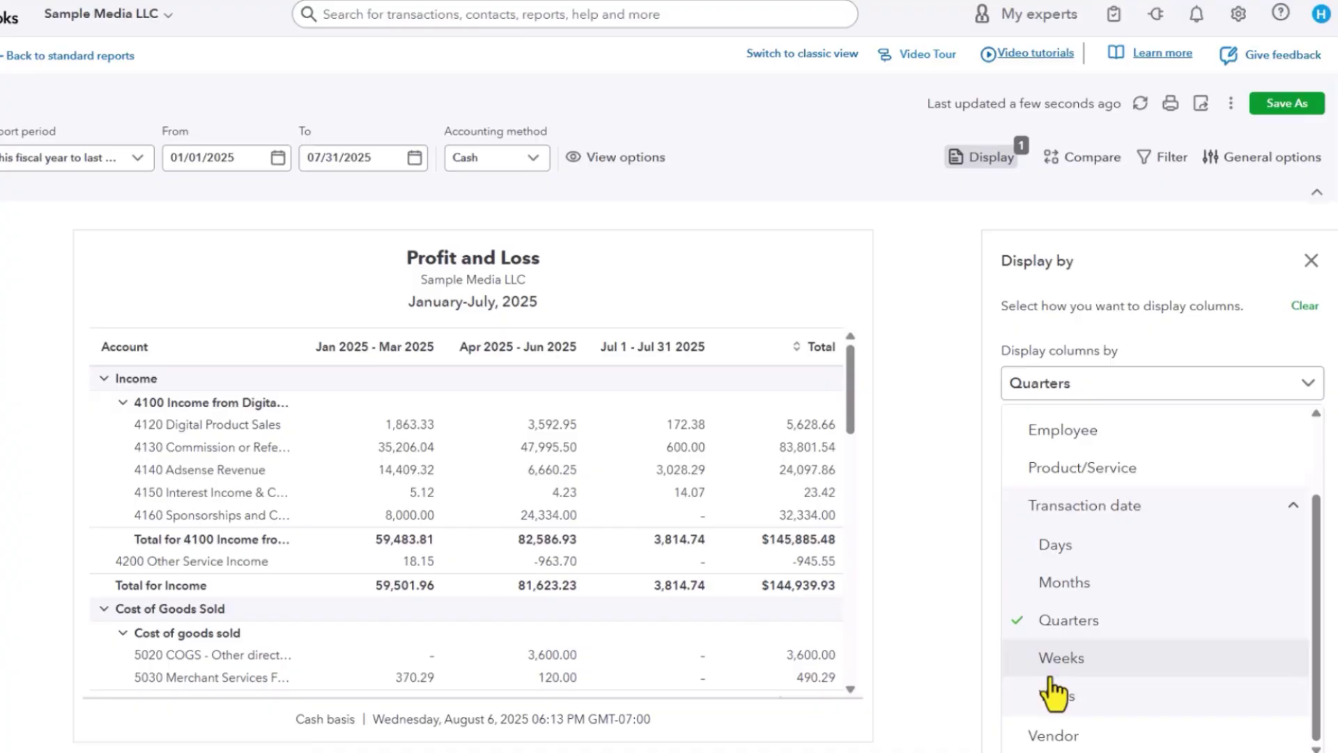
click(1063, 586)
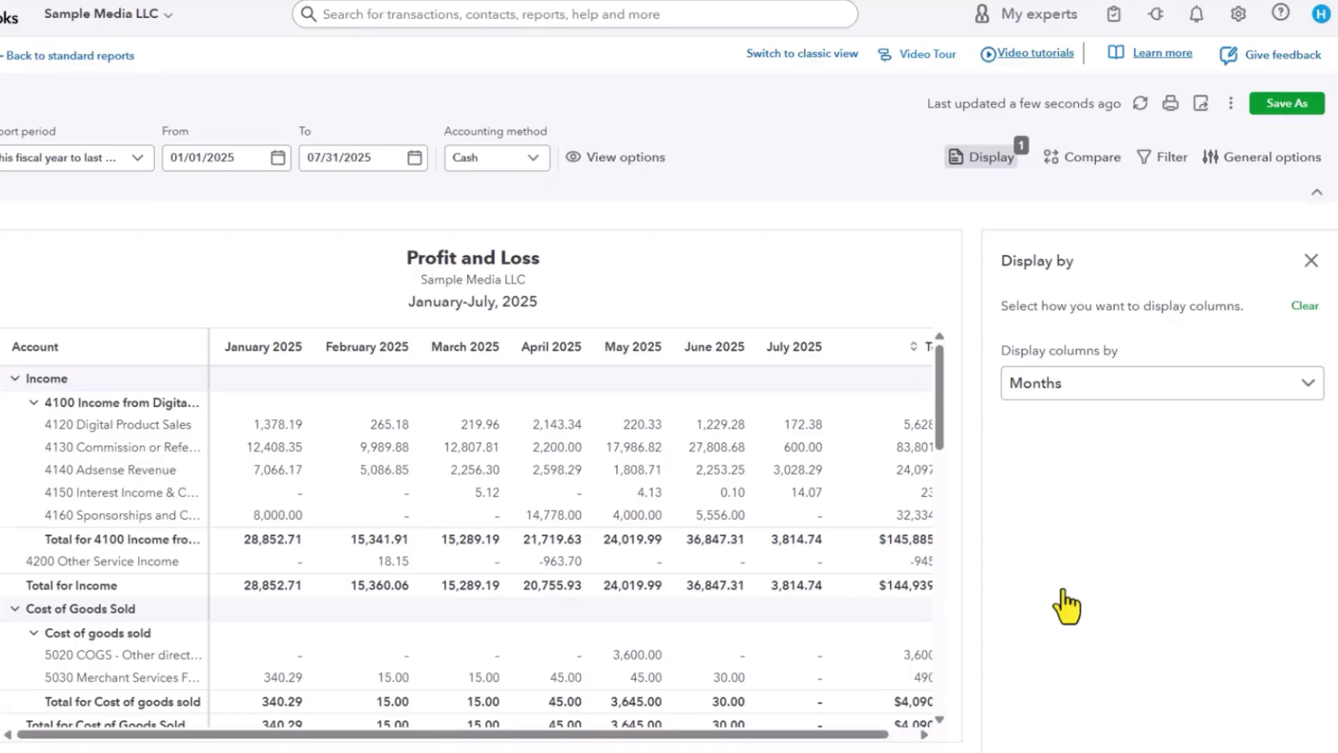
- Look through the fields available for filtering the report without choosing one
scroll(872, 454, down, 10)
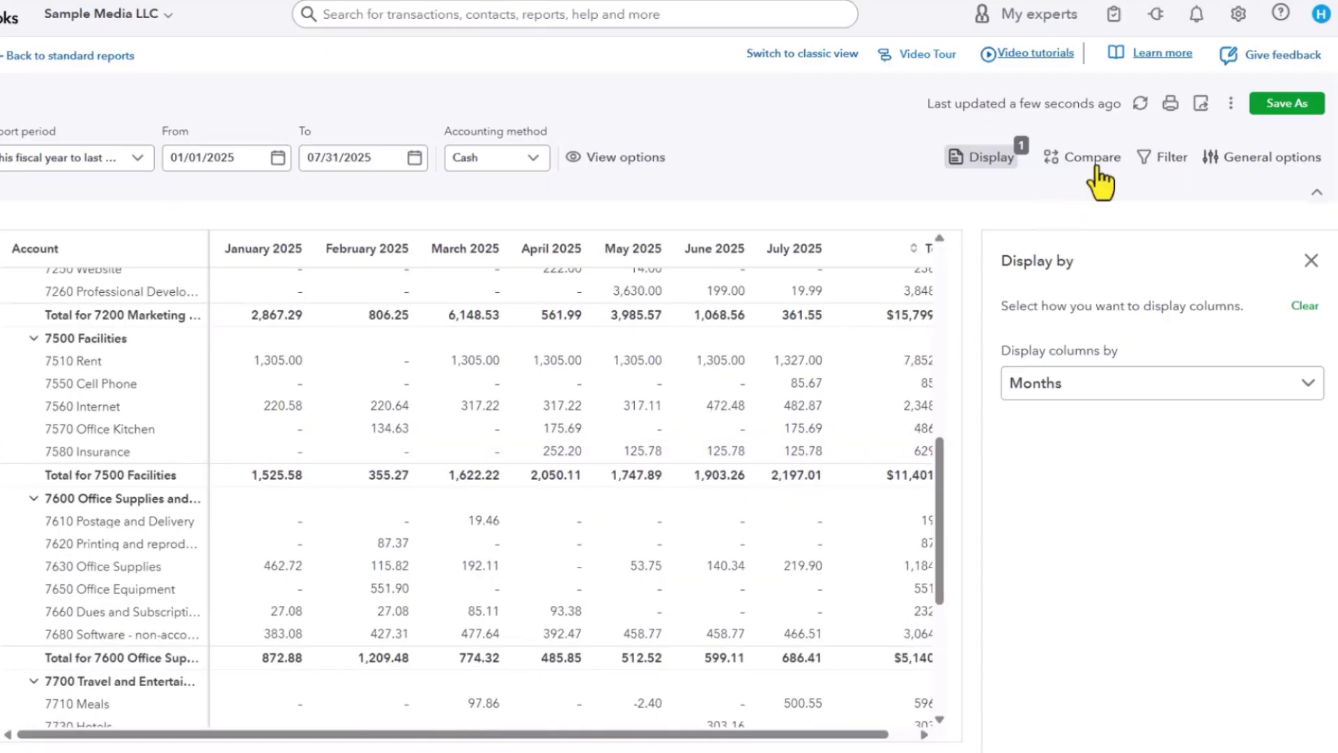
click(1162, 164)
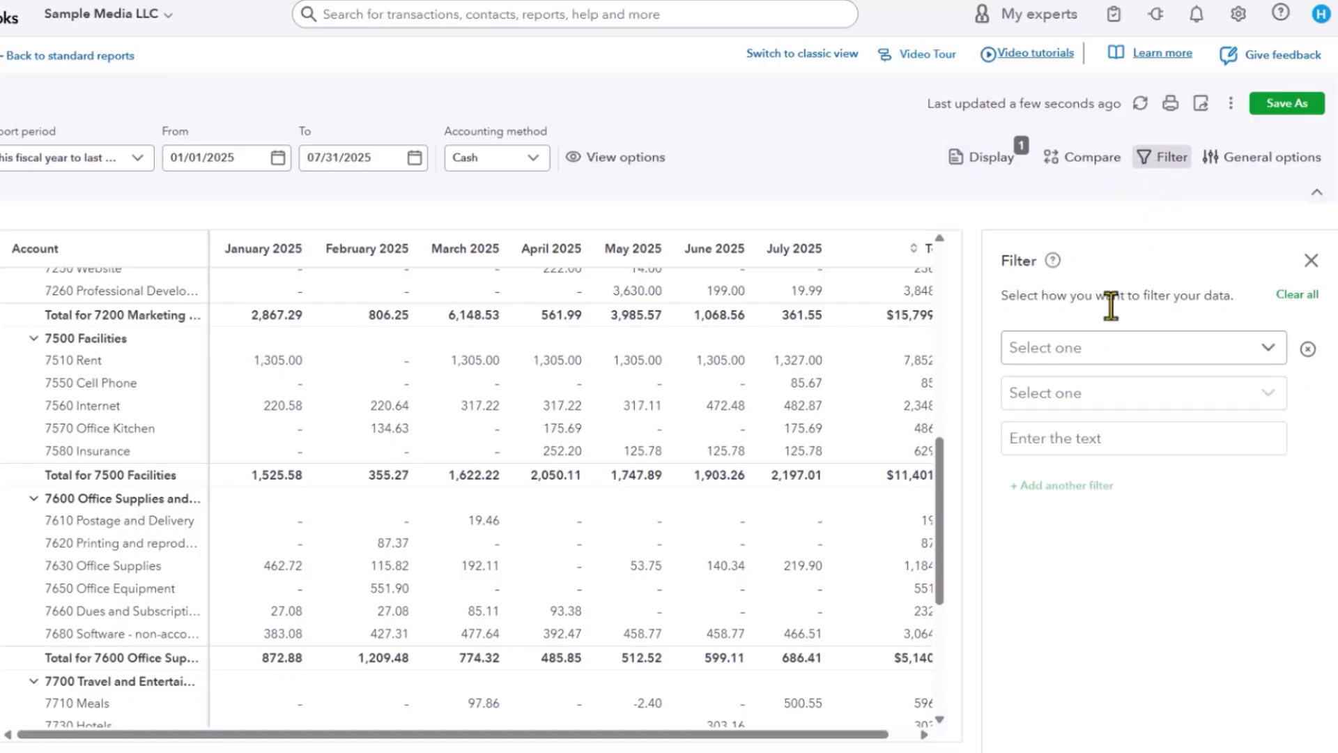
click(1100, 349)
scroll(1108, 412, down, 1)
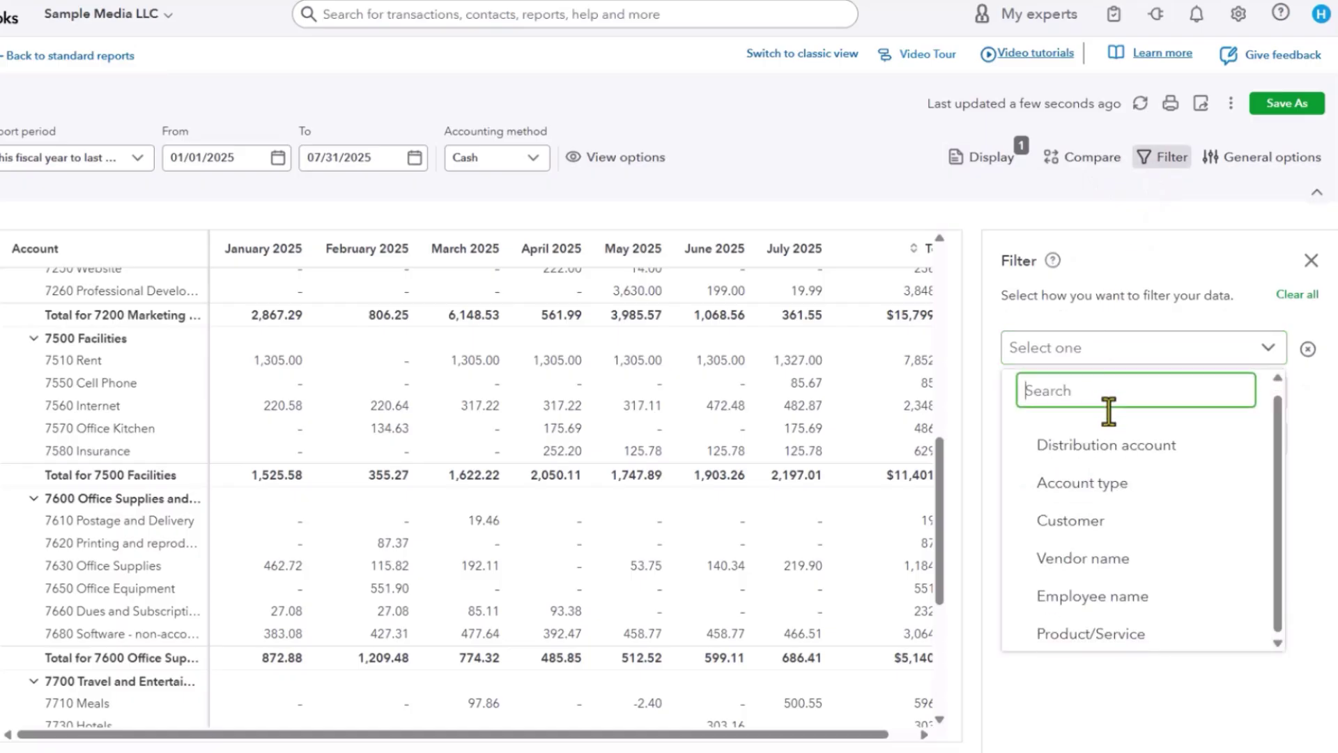
click(1099, 671)
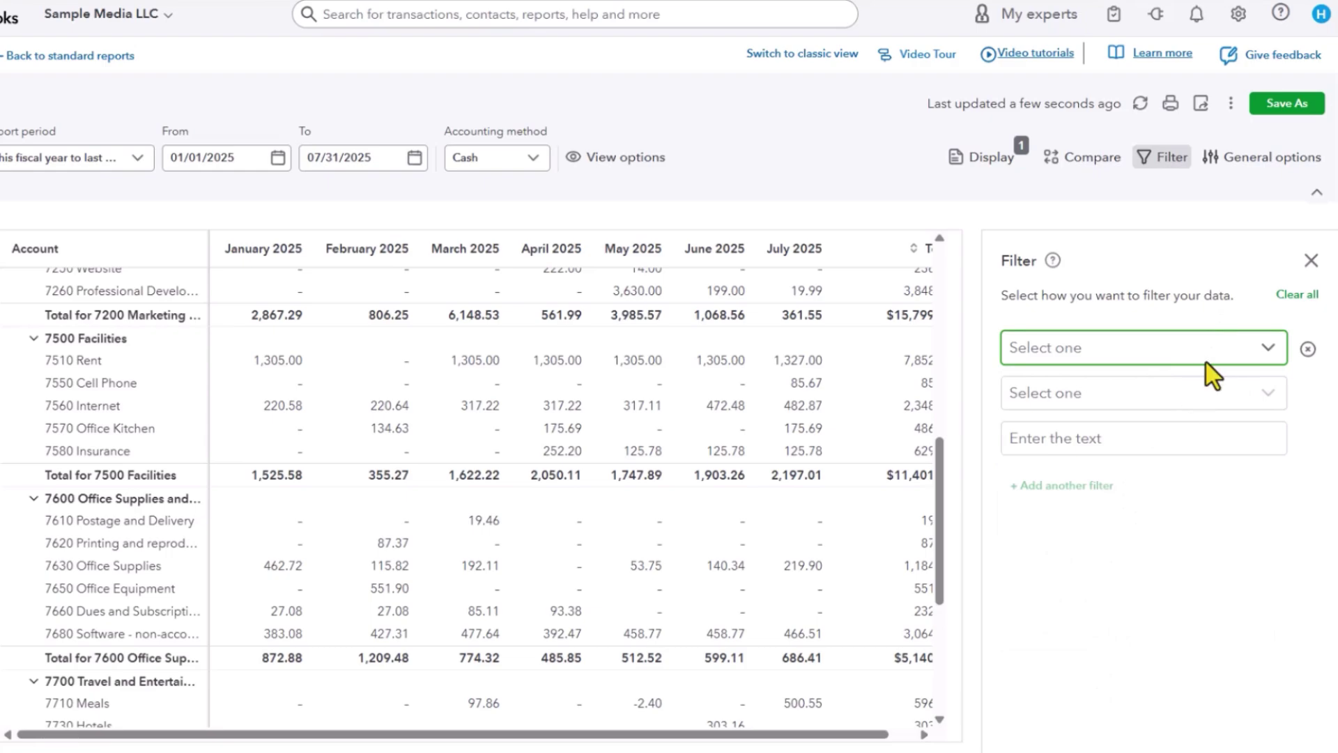
- Show the report's negative numbers in red, review the header and footer options, and close the general options
click(1232, 175)
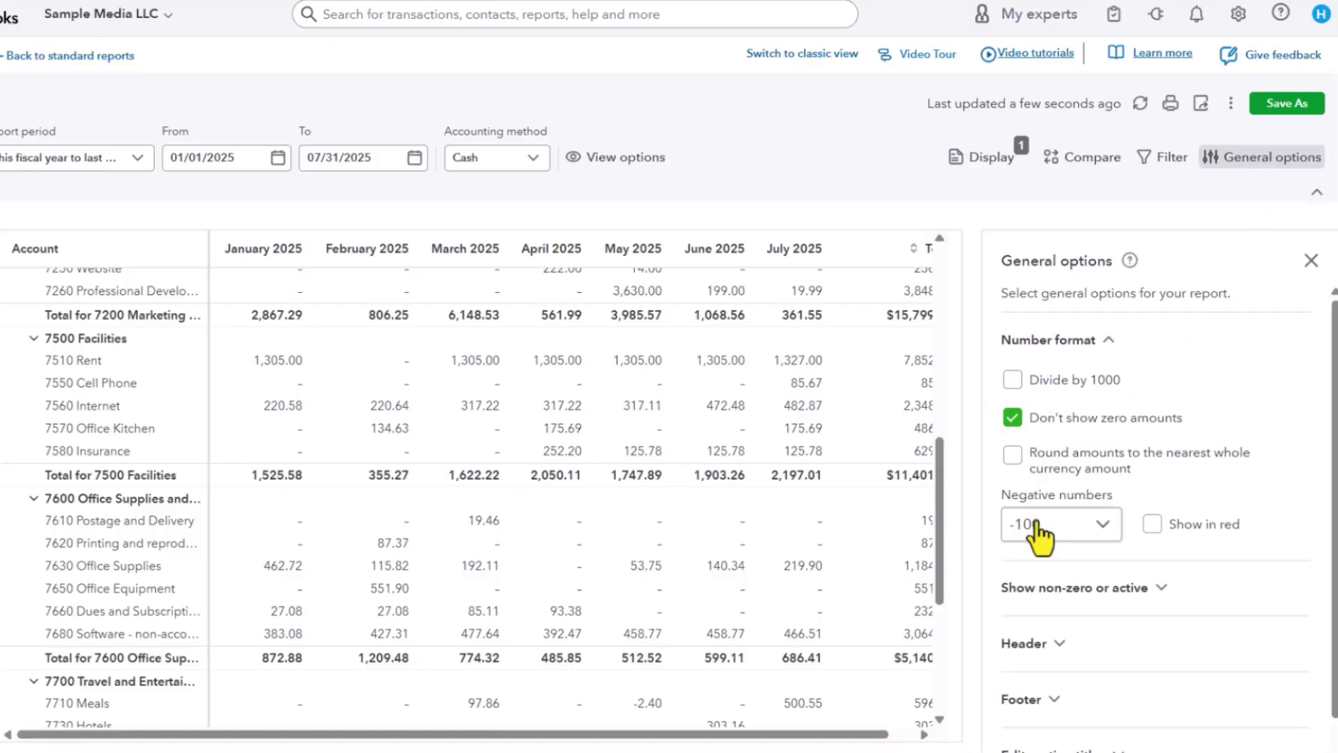
click(1153, 526)
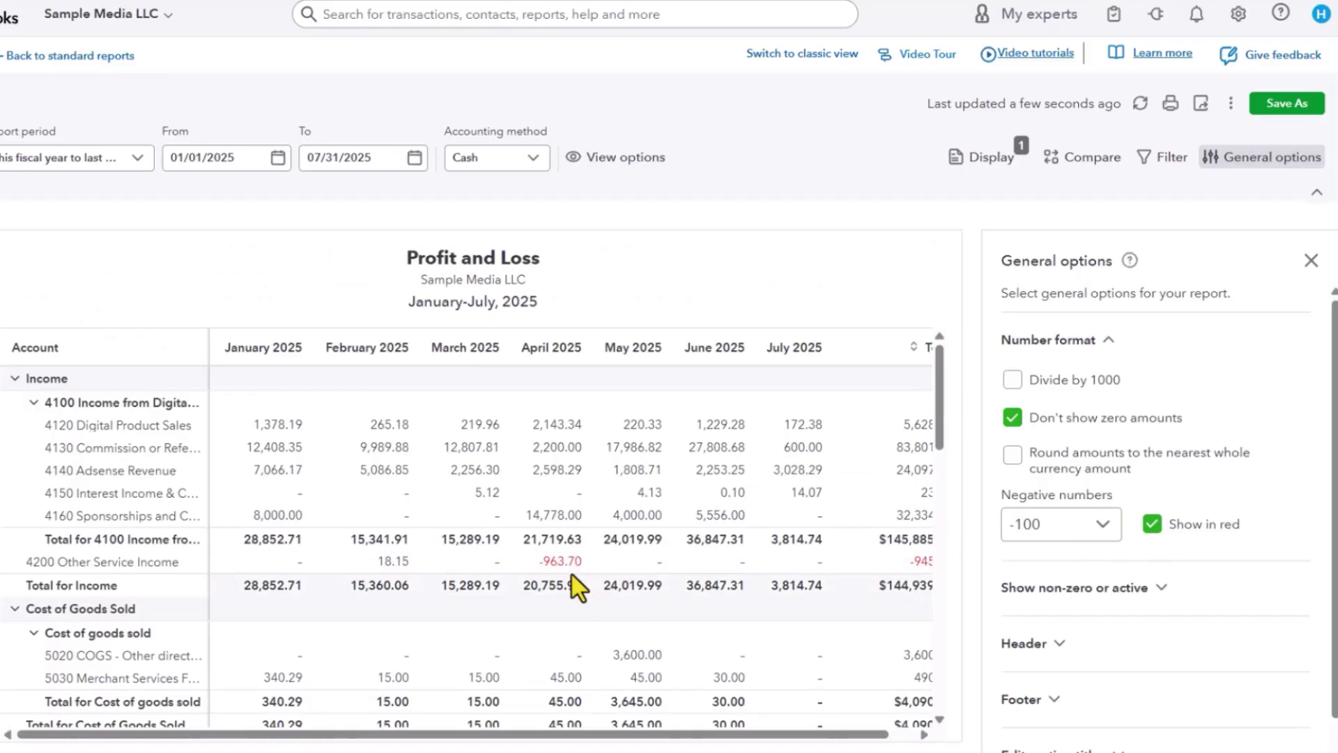
scroll(1079, 589, down, 1)
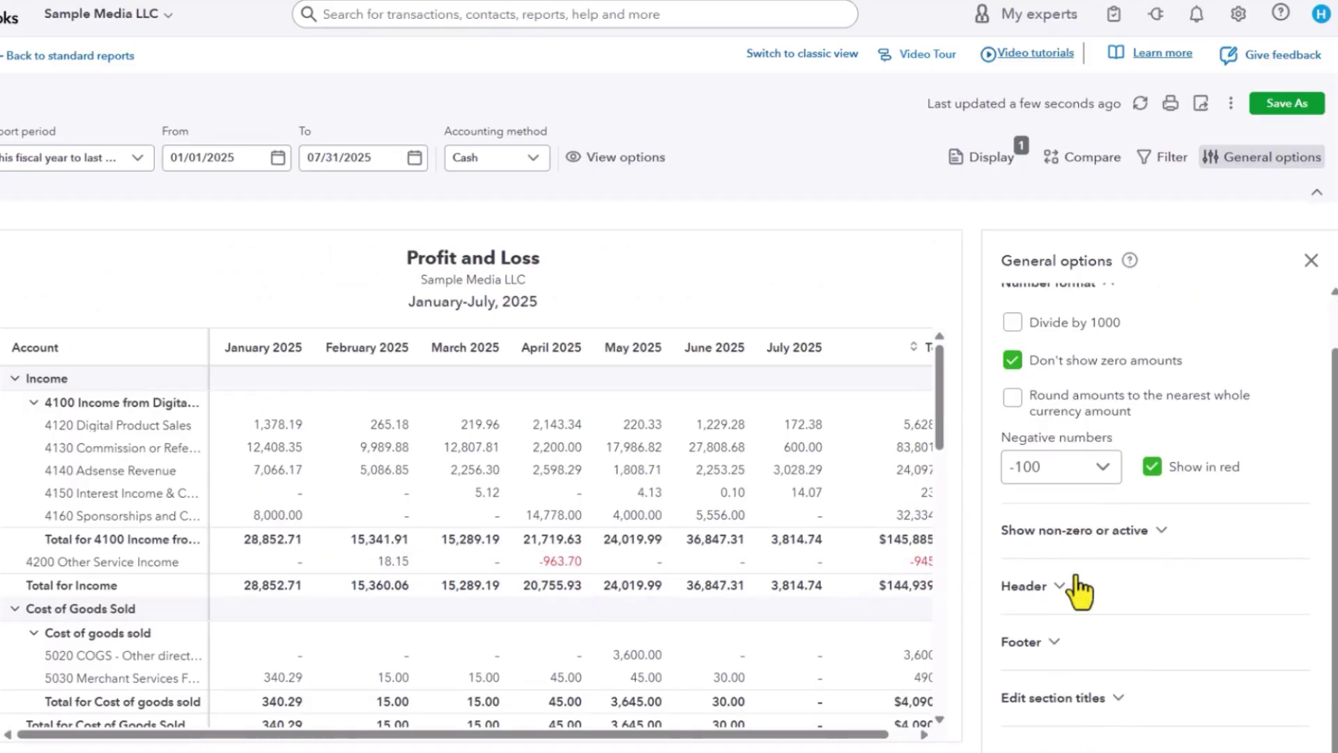
click(1054, 585)
scroll(1100, 592, down, 3)
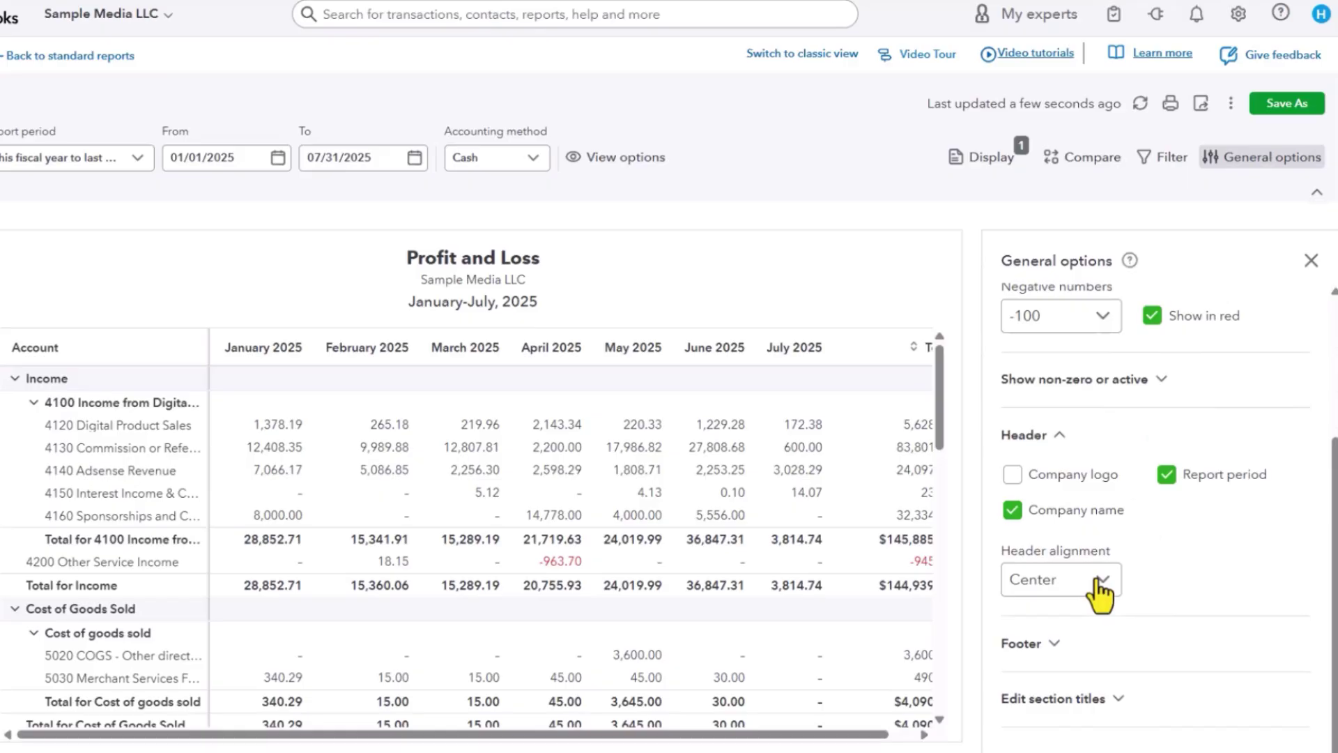
click(1036, 655)
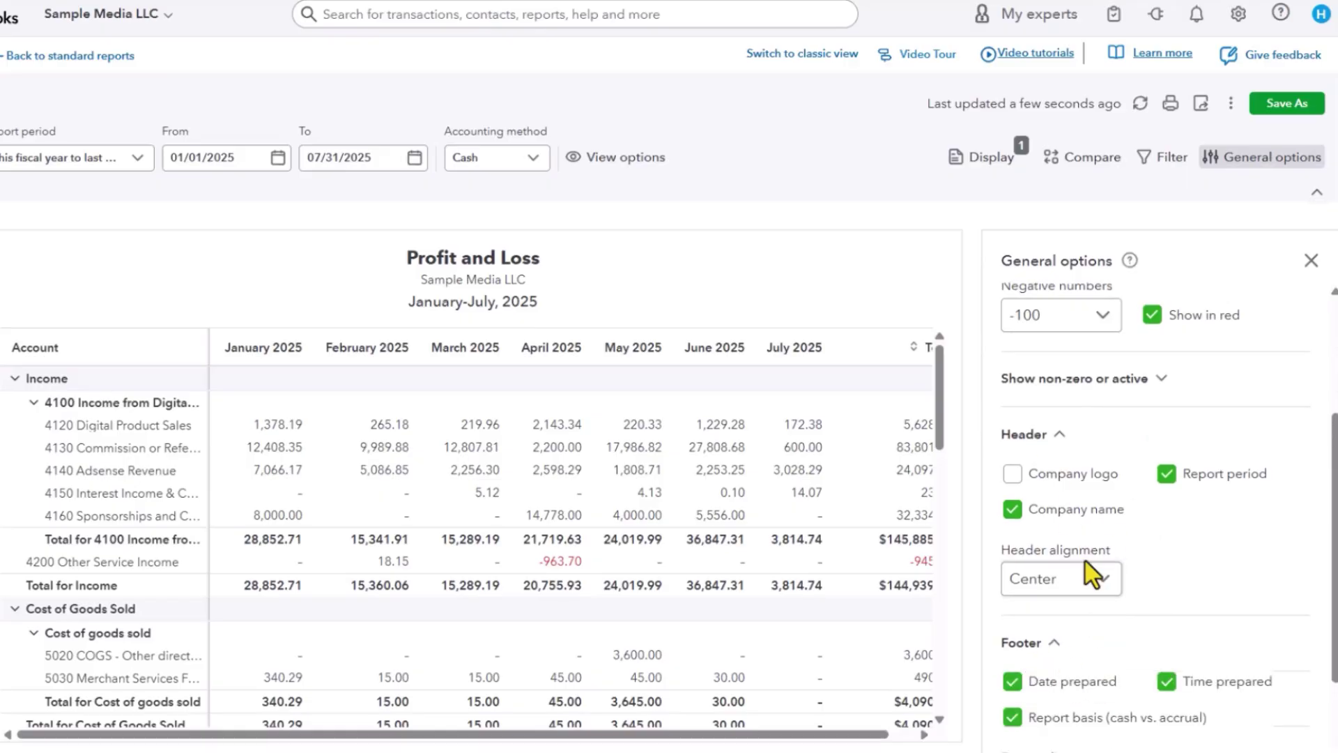
scroll(1181, 544, down, 3)
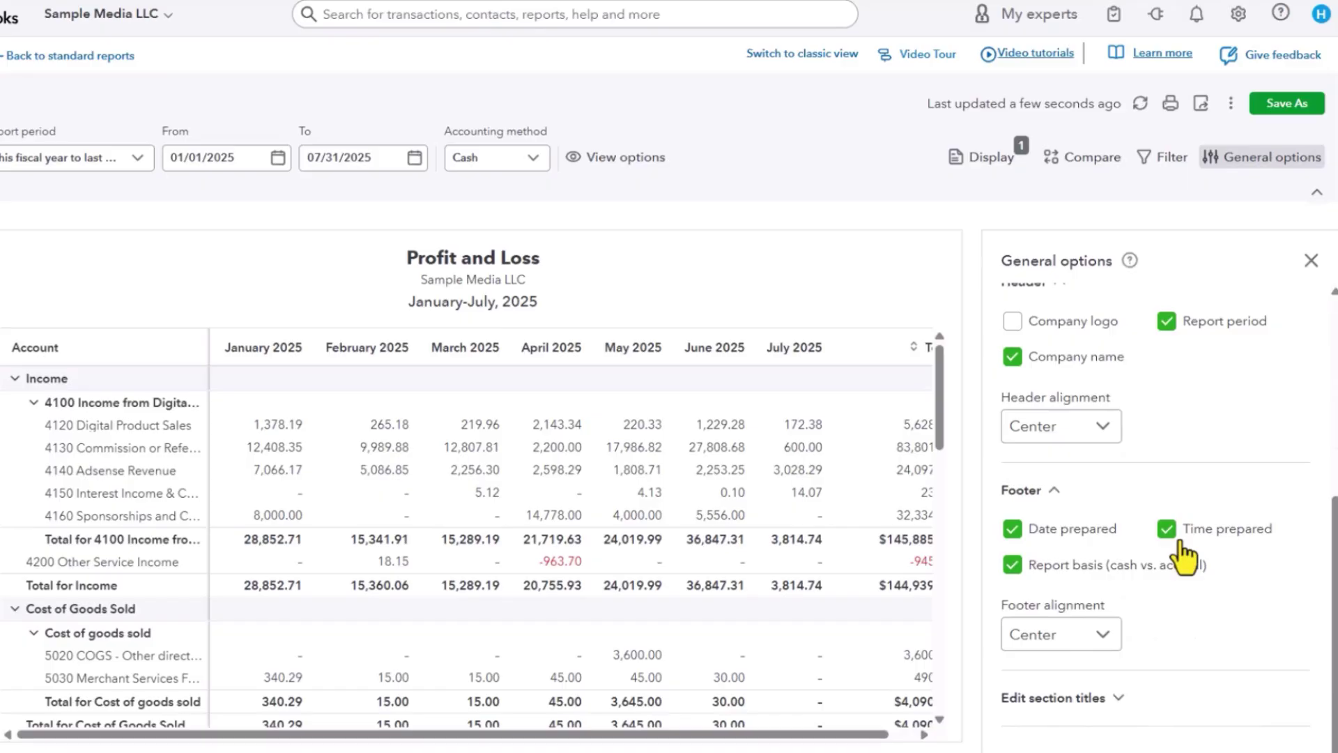
scroll(1185, 551, up, 7)
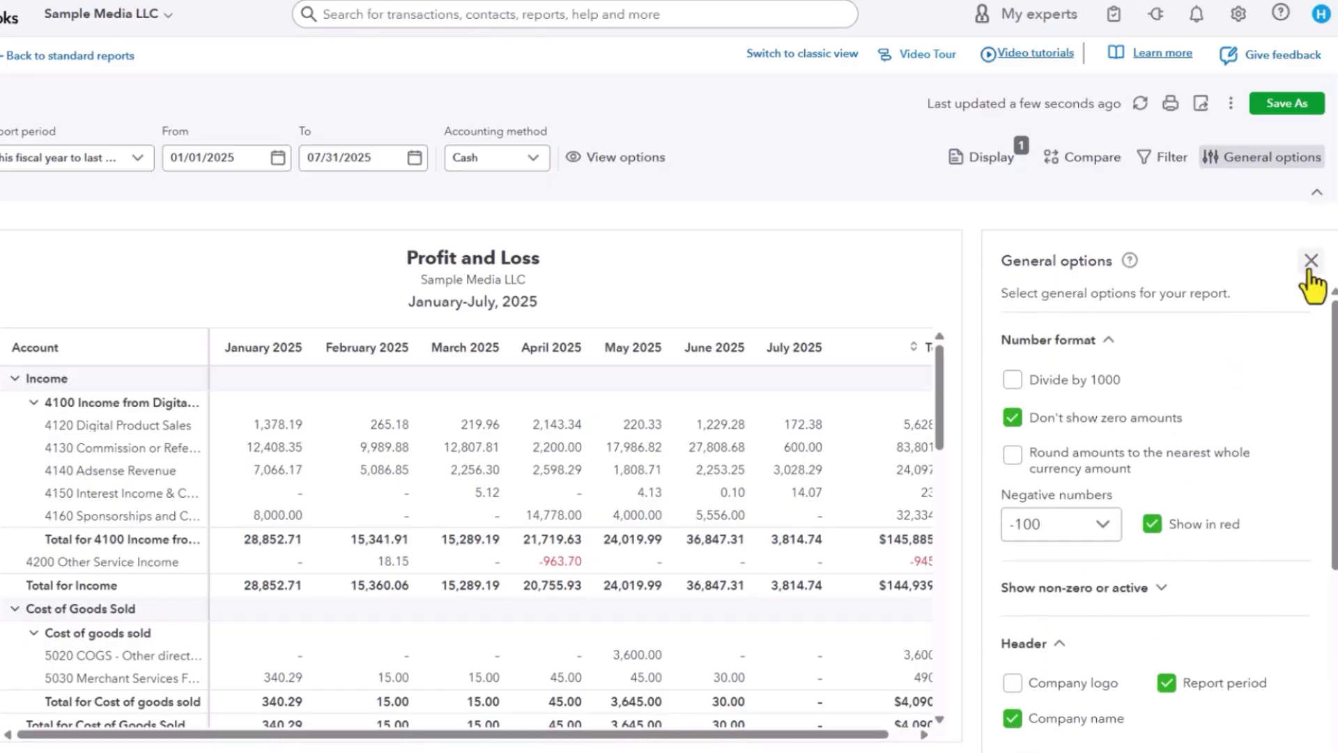
click(1310, 261)
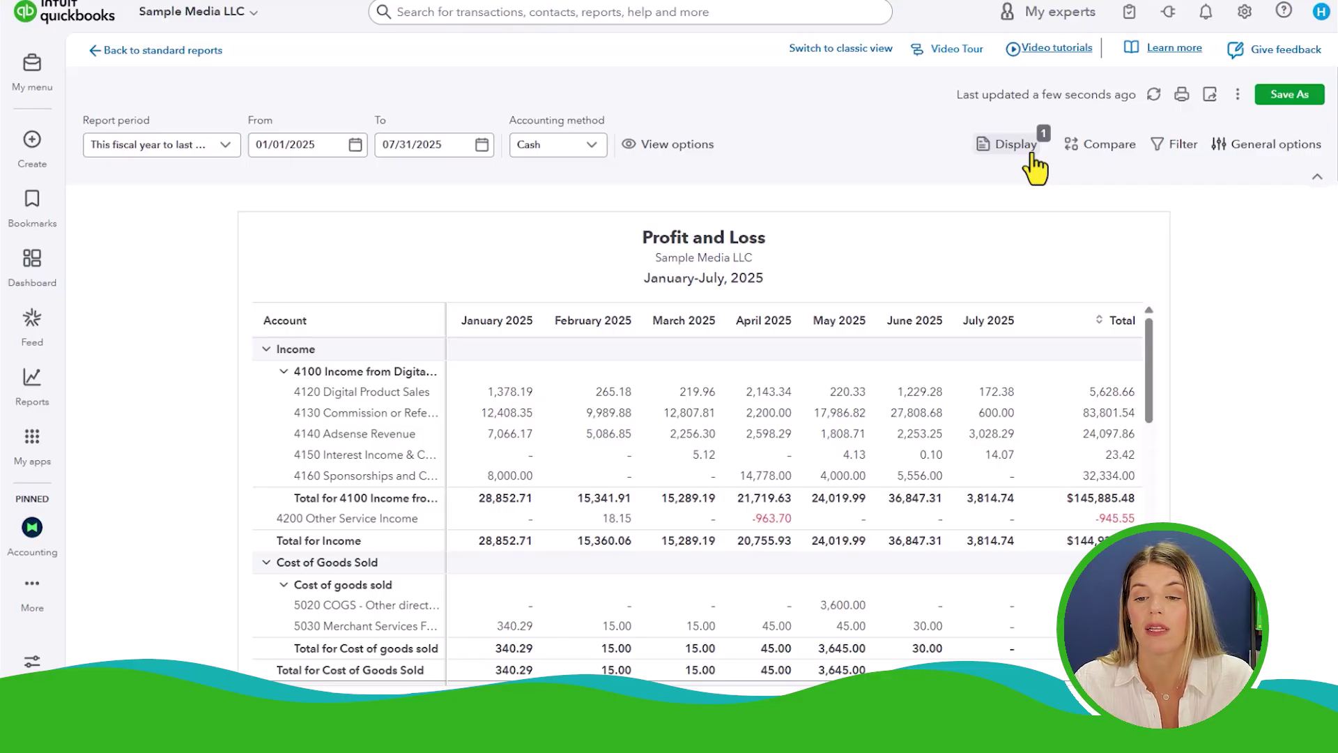
- Clear the monthly column display so the report has a single total column
click(1095, 160)
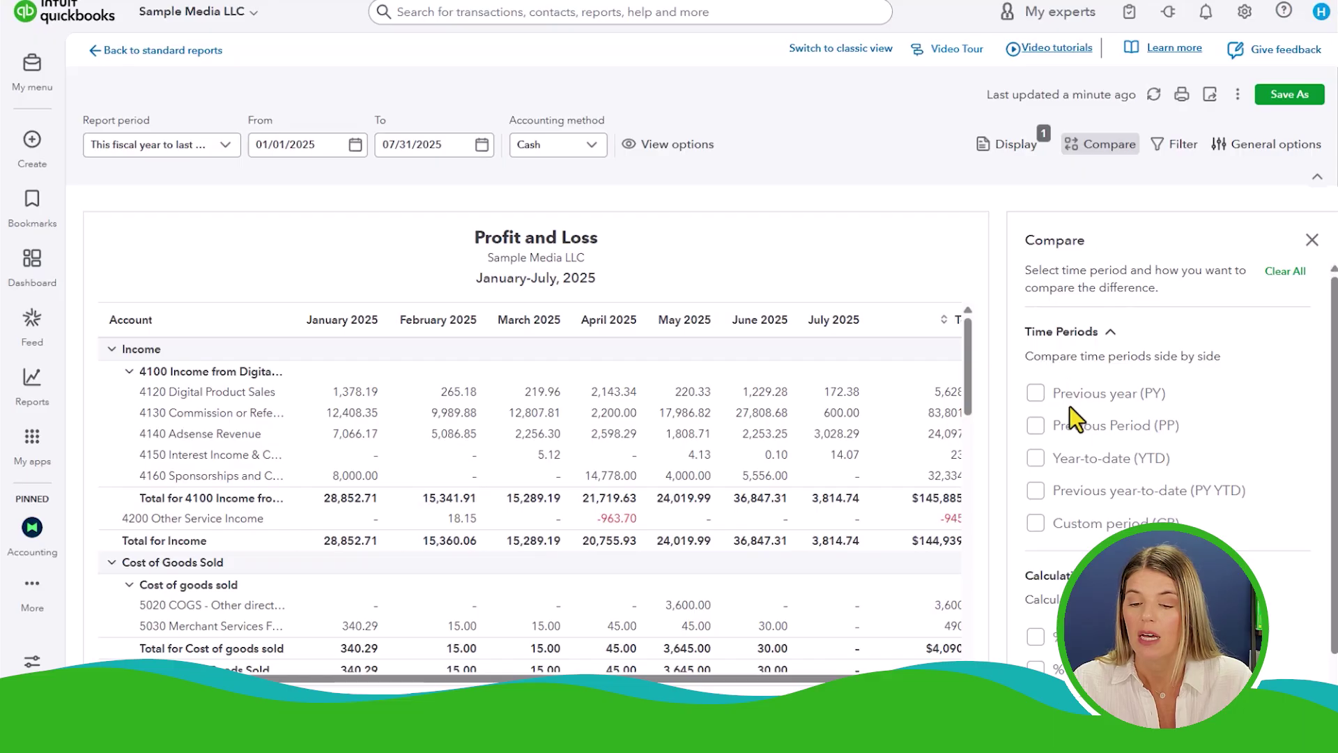
click(1028, 166)
click(1099, 359)
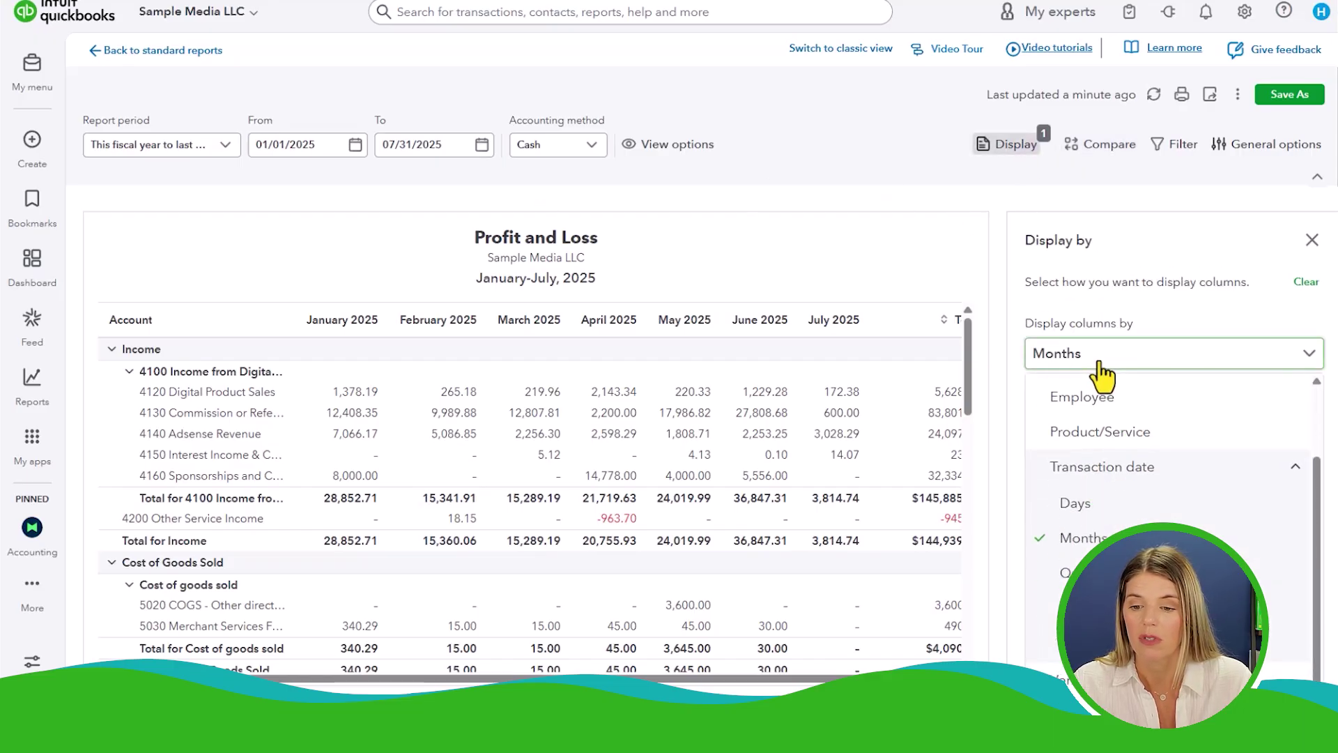
click(1306, 283)
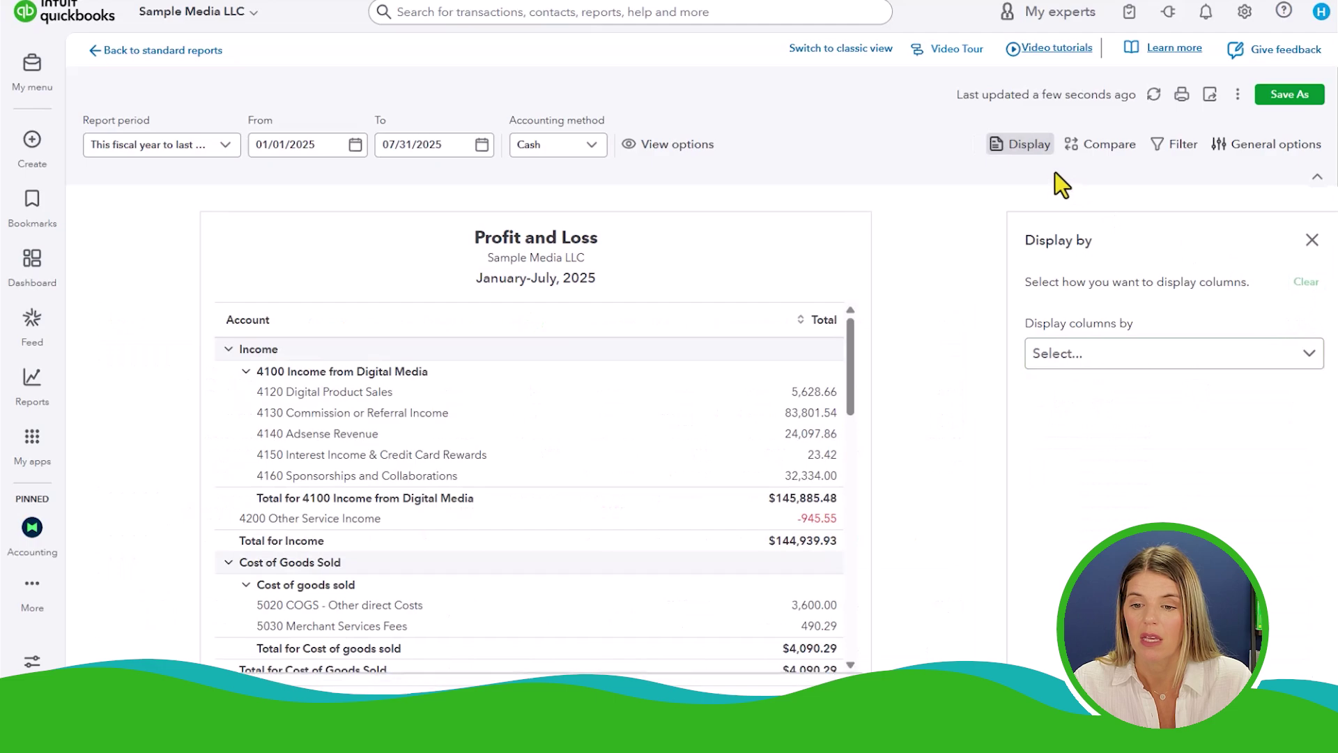
- Open the comparison options and set the report's start date to 07/01/2025
click(1105, 155)
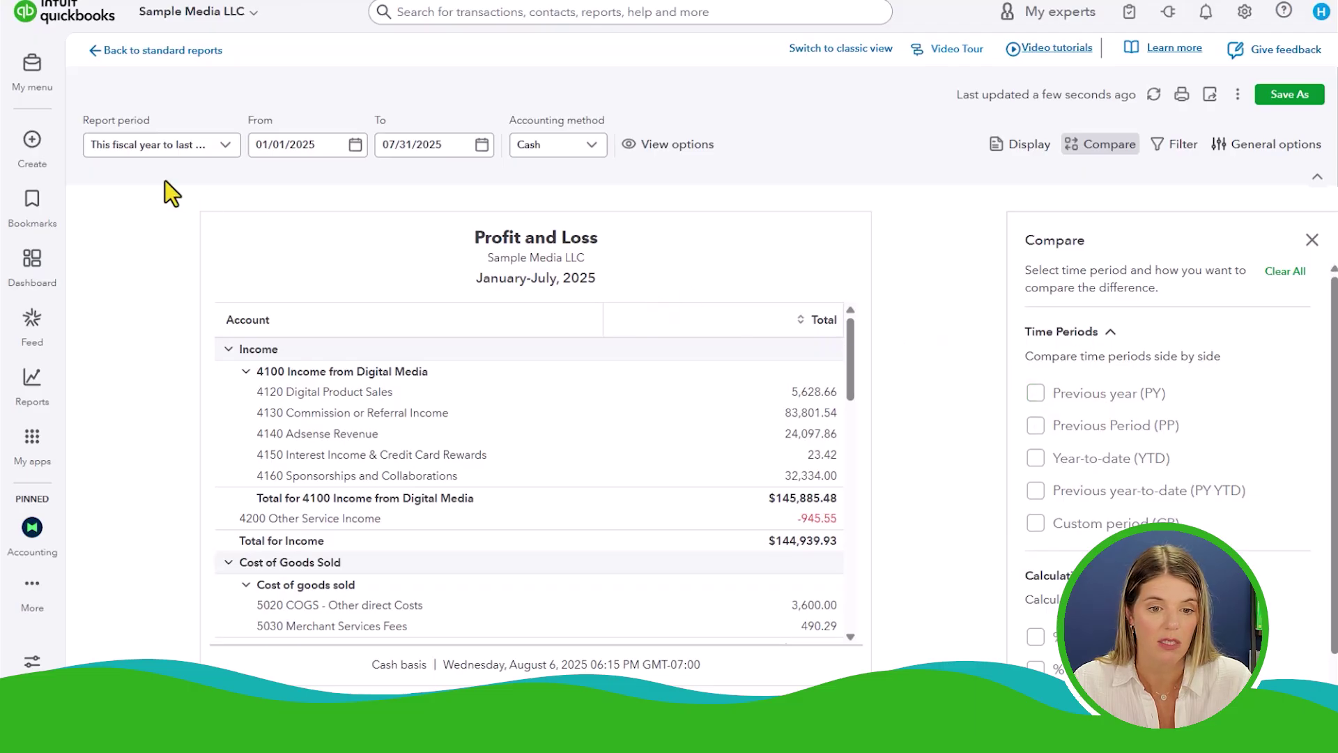
click(354, 144)
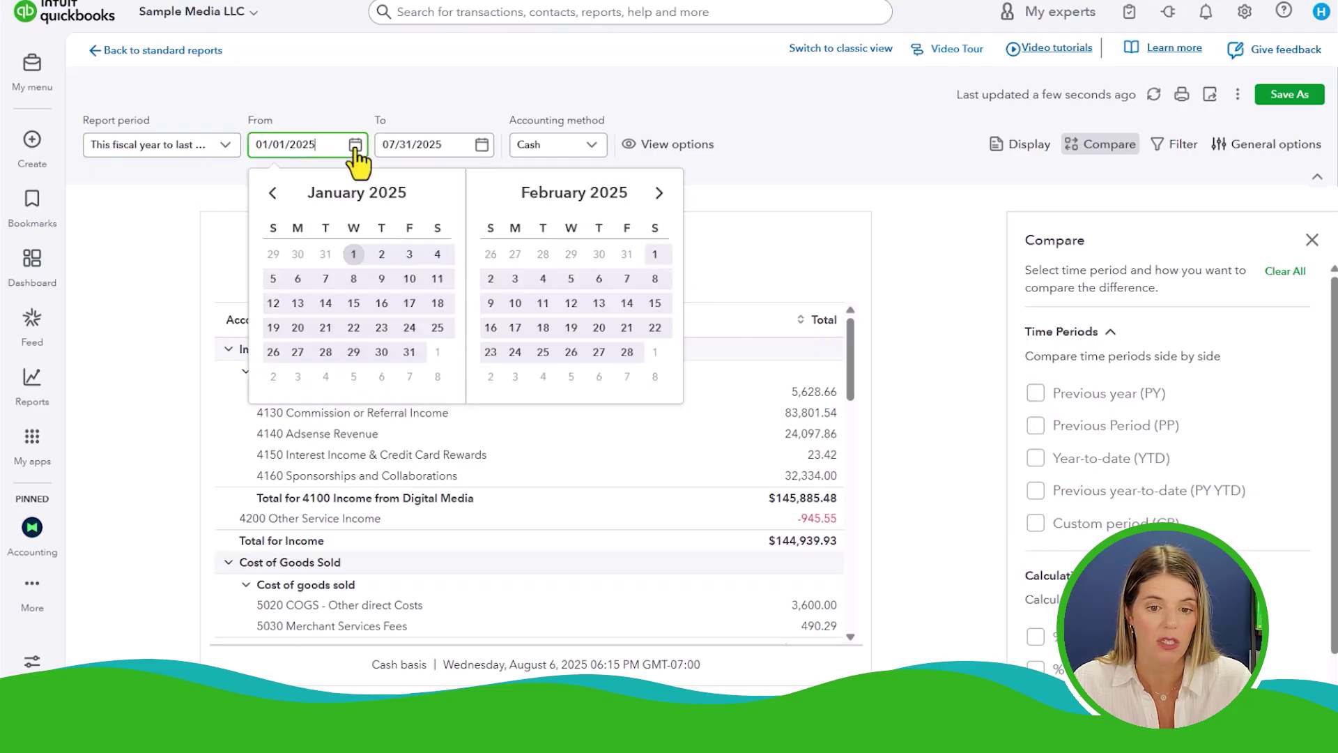
click(659, 195)
click(658, 195)
click(658, 196)
click(659, 195)
click(658, 195)
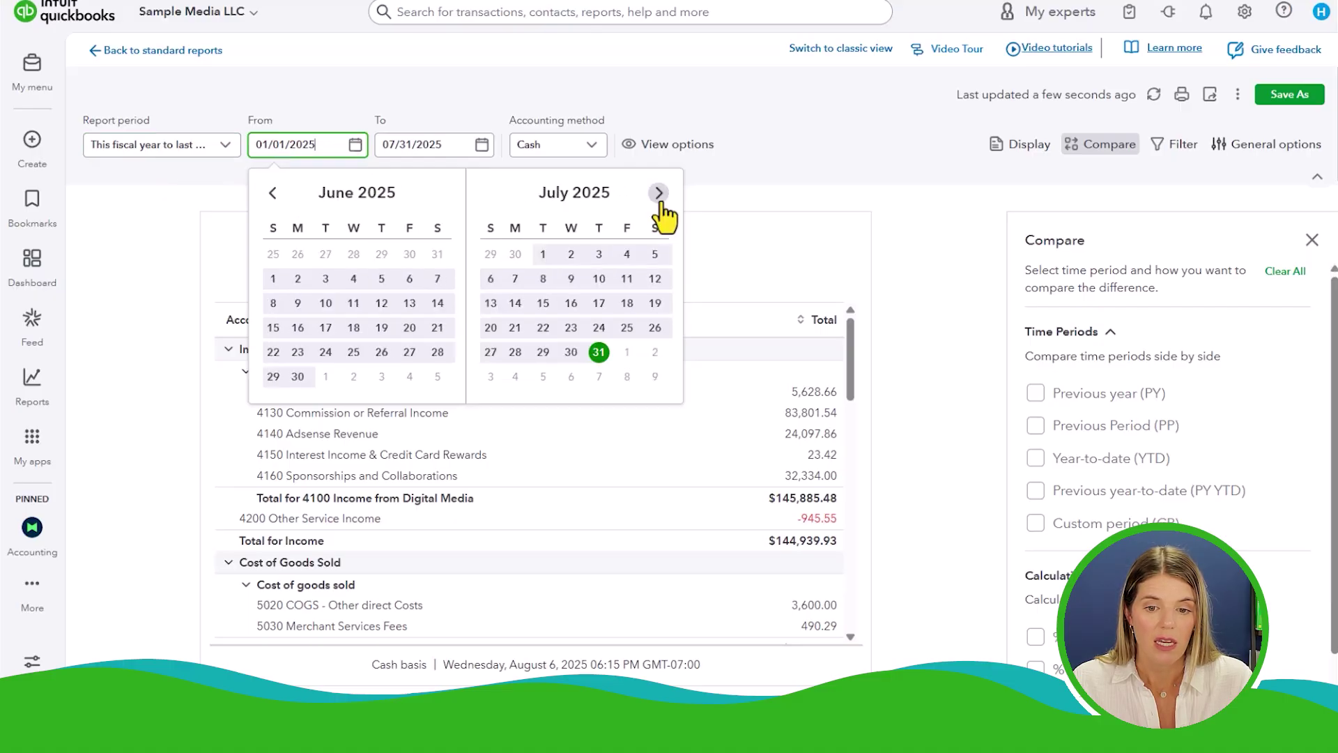
click(543, 254)
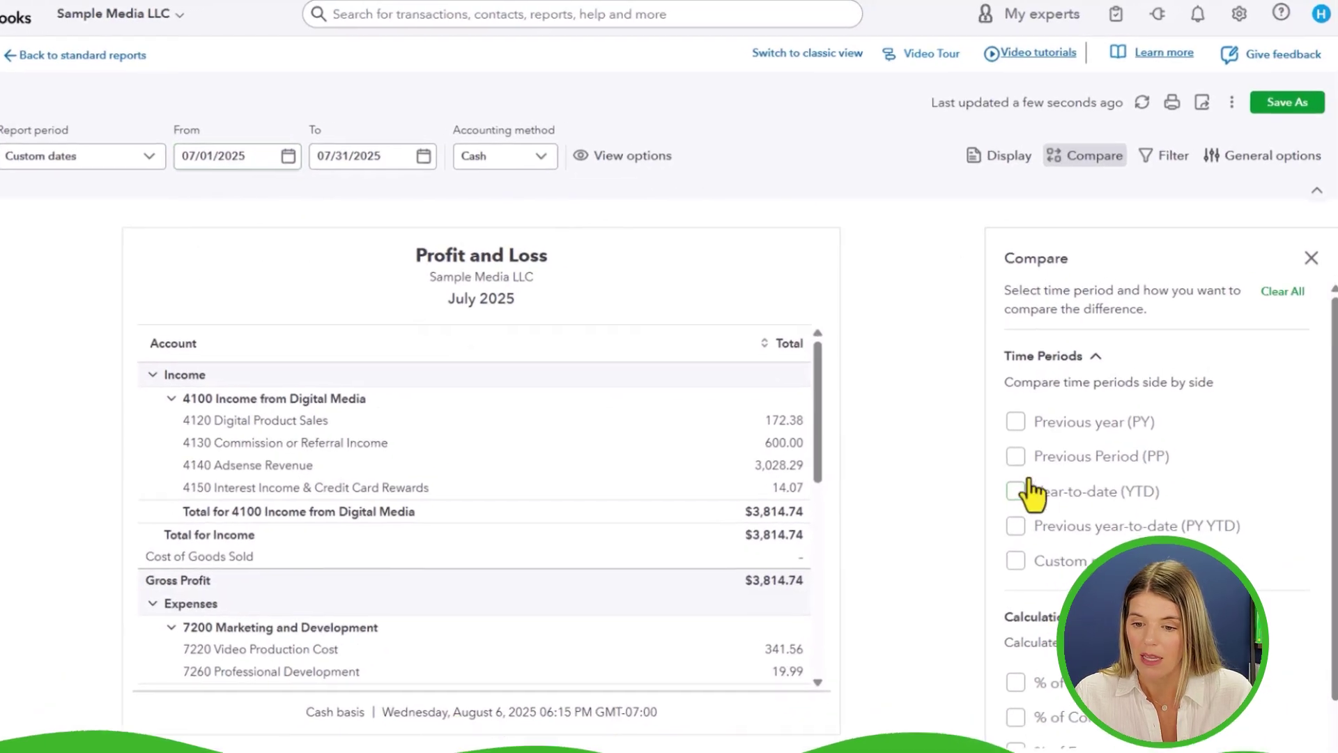
- Compare the report with the Previous Period (PP), adding $ change and % change, and review the differences by account
click(1037, 436)
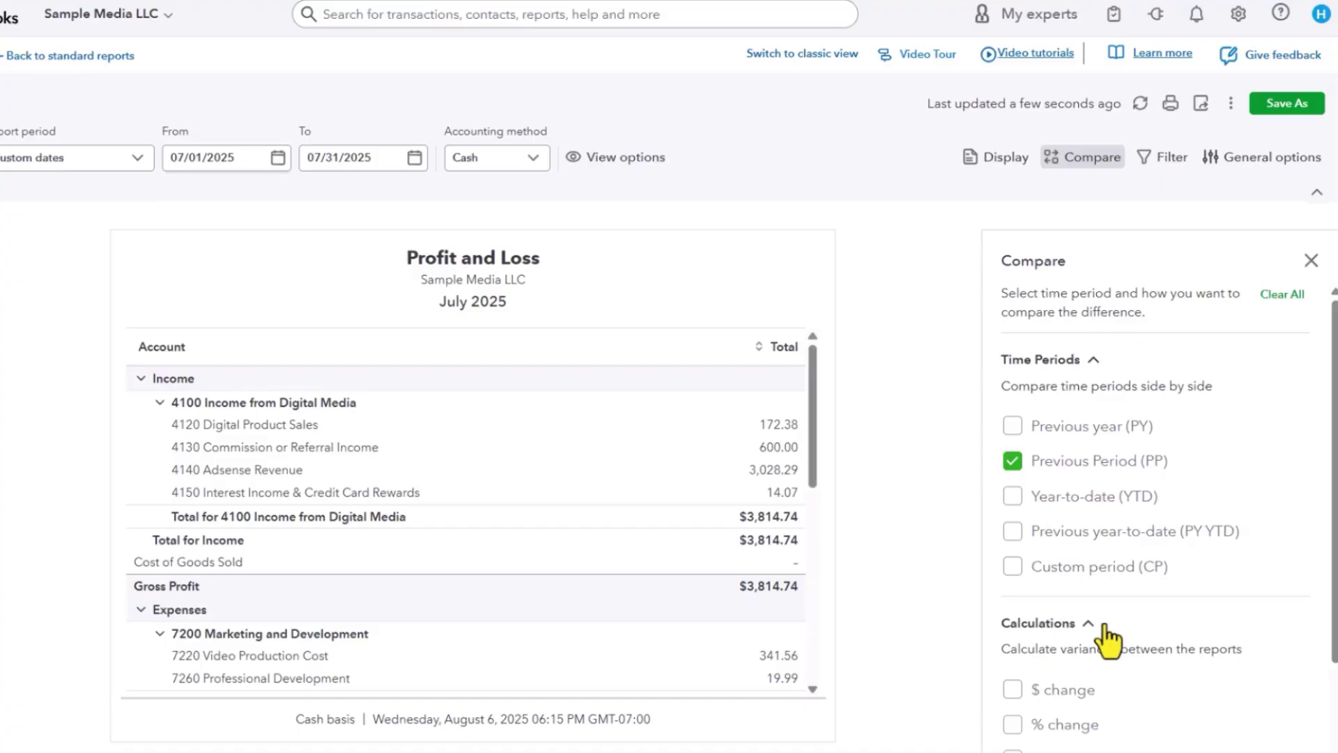
scroll(1073, 638, down, 2)
click(1014, 551)
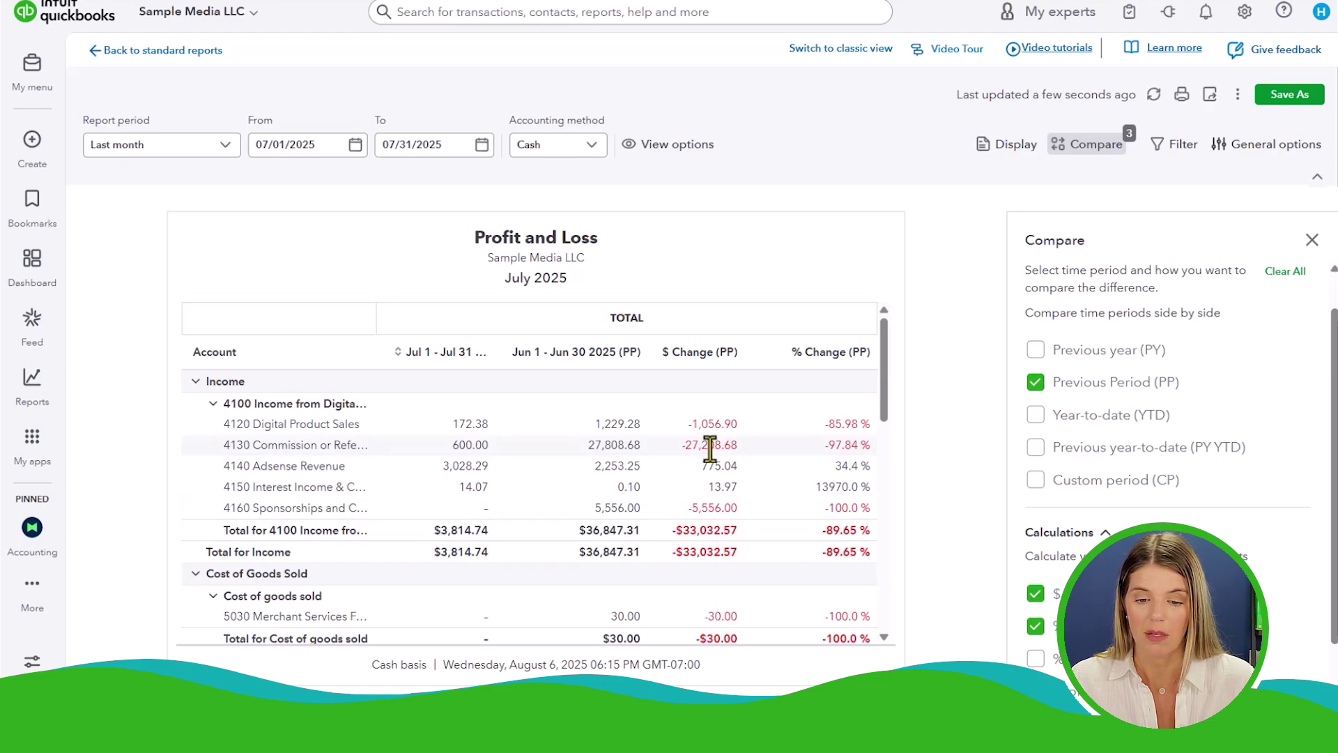
scroll(731, 488, down, 5)
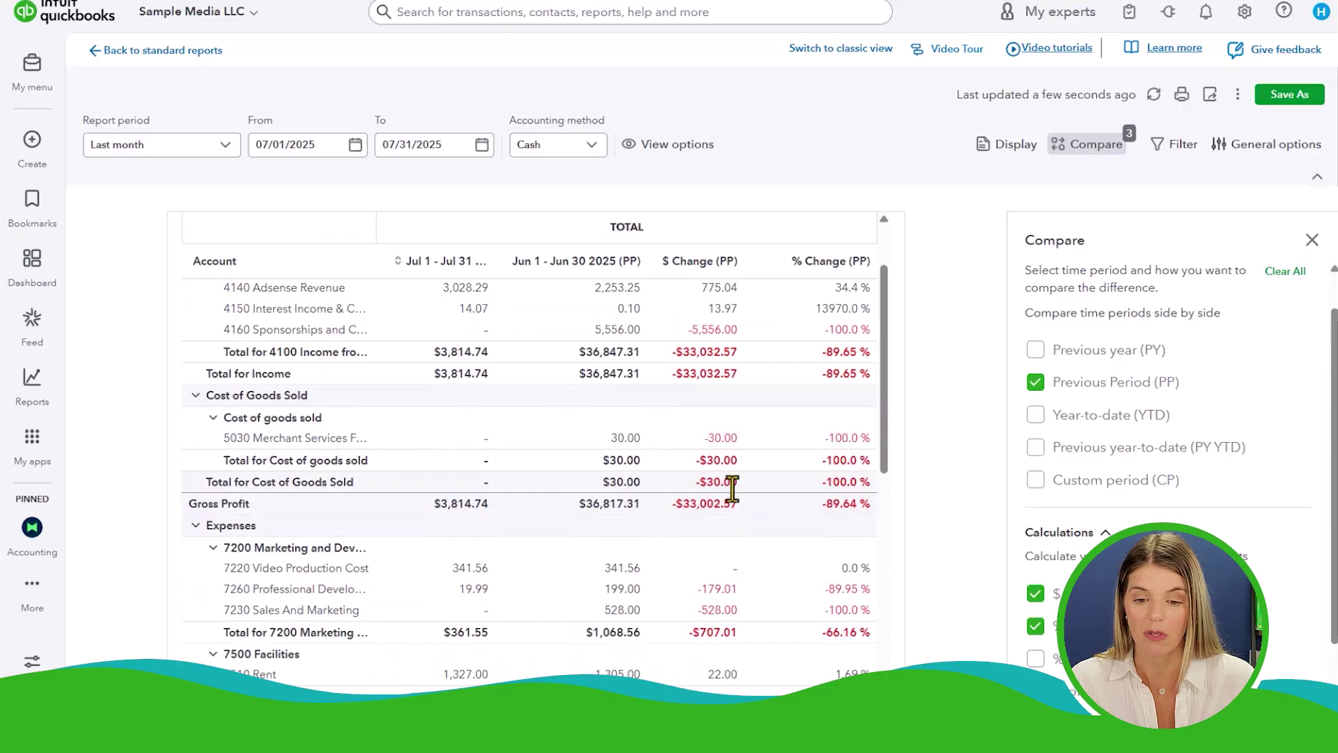
scroll(734, 488, down, 4)
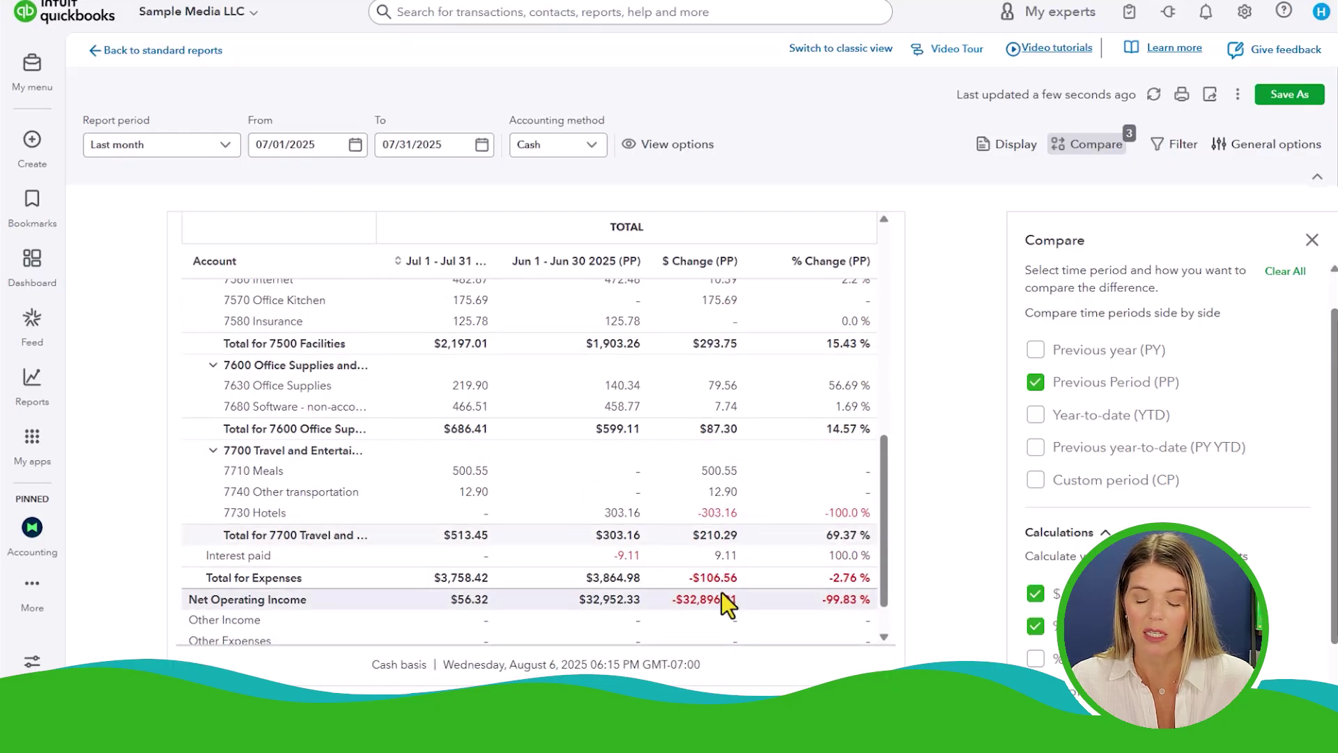
- Review the period comparison down to Net Income, close the comparison options and return to the report's beginning
scroll(732, 520, down, 1)
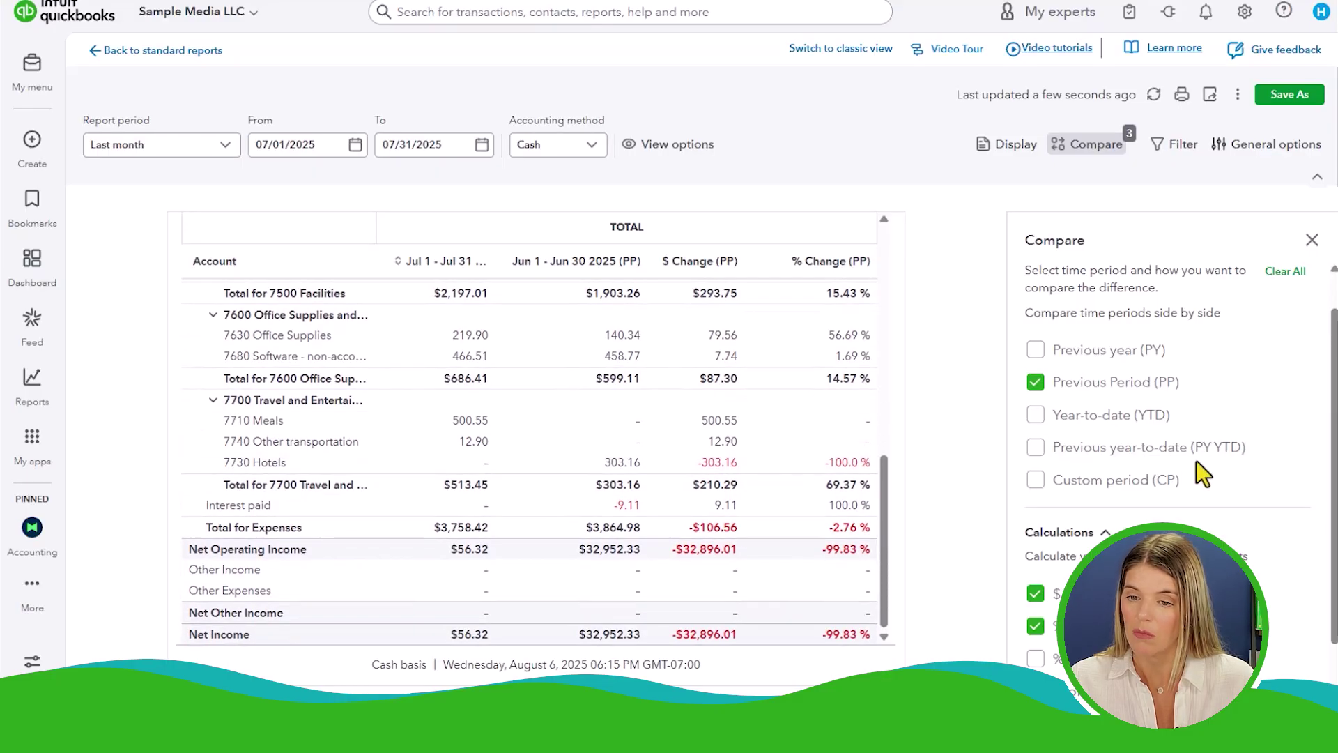
click(1312, 239)
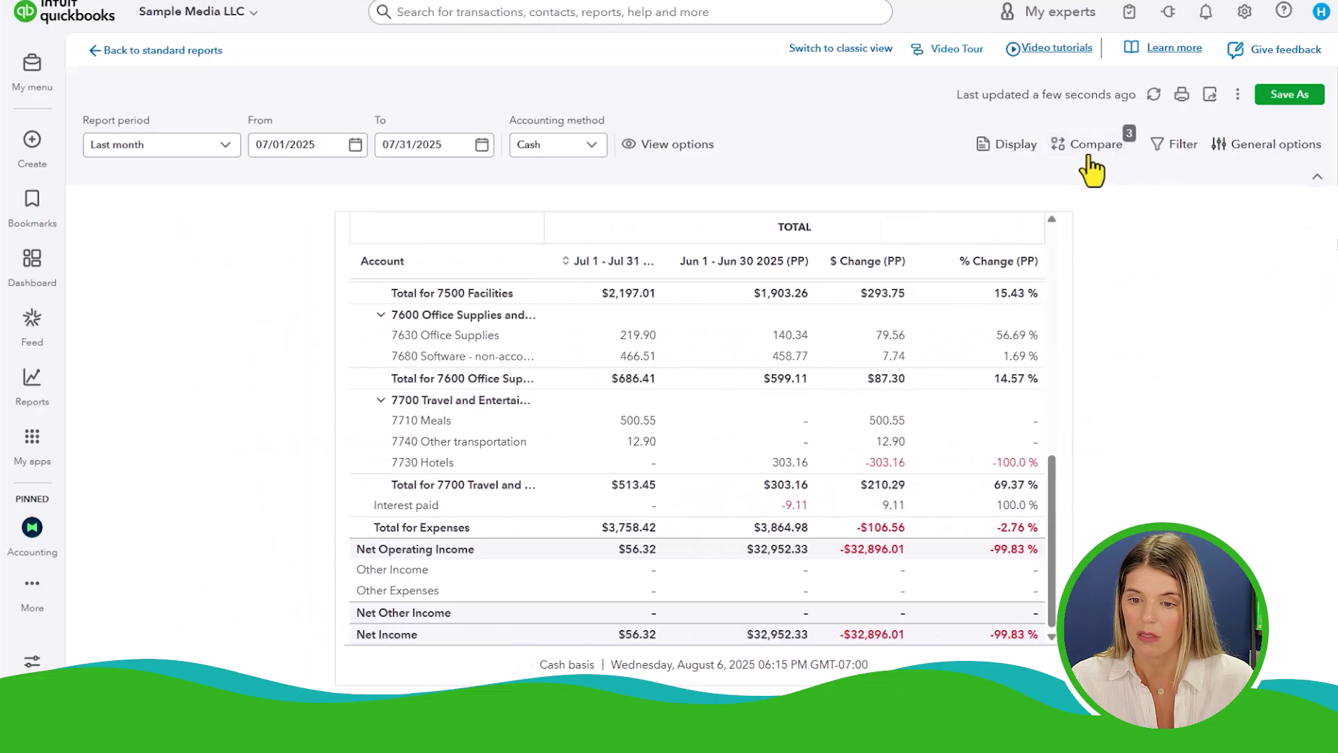
scroll(822, 246, up, 10)
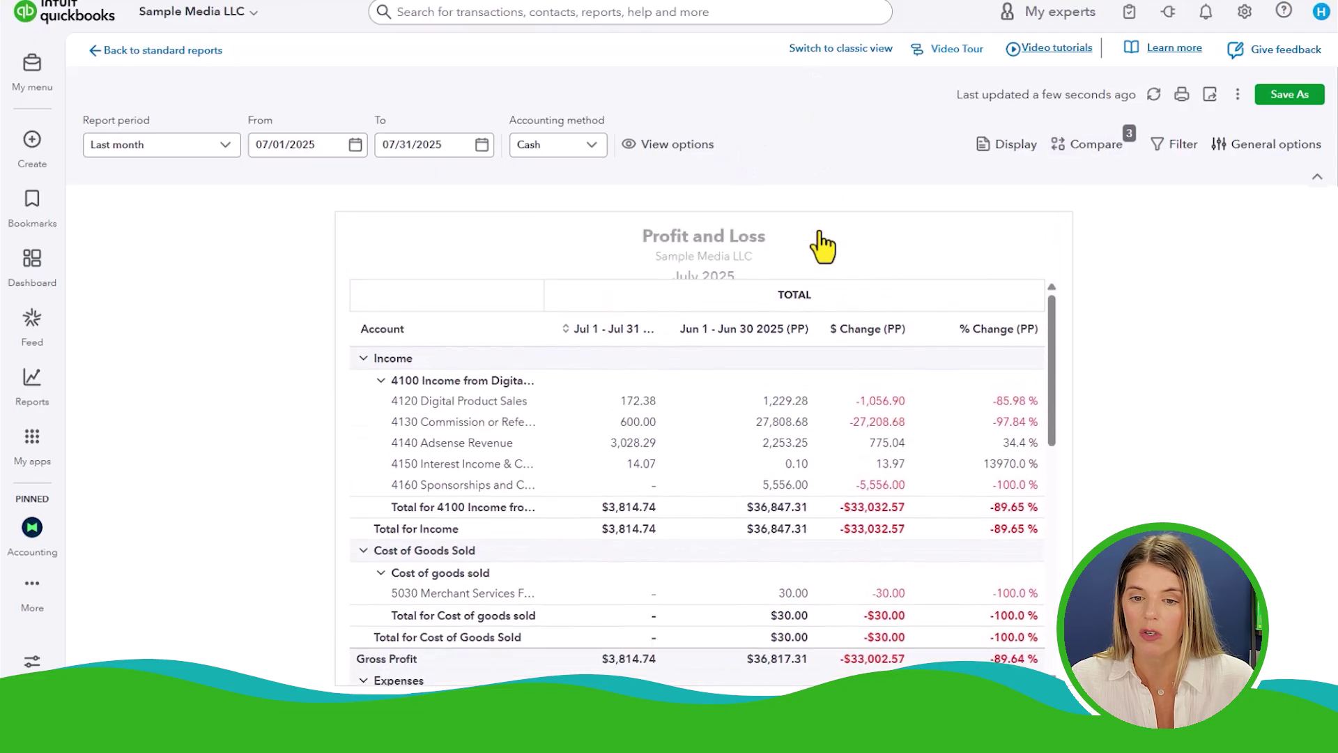
- Switch the Profit and Loss report to the classic view and look at its report period choices
click(824, 49)
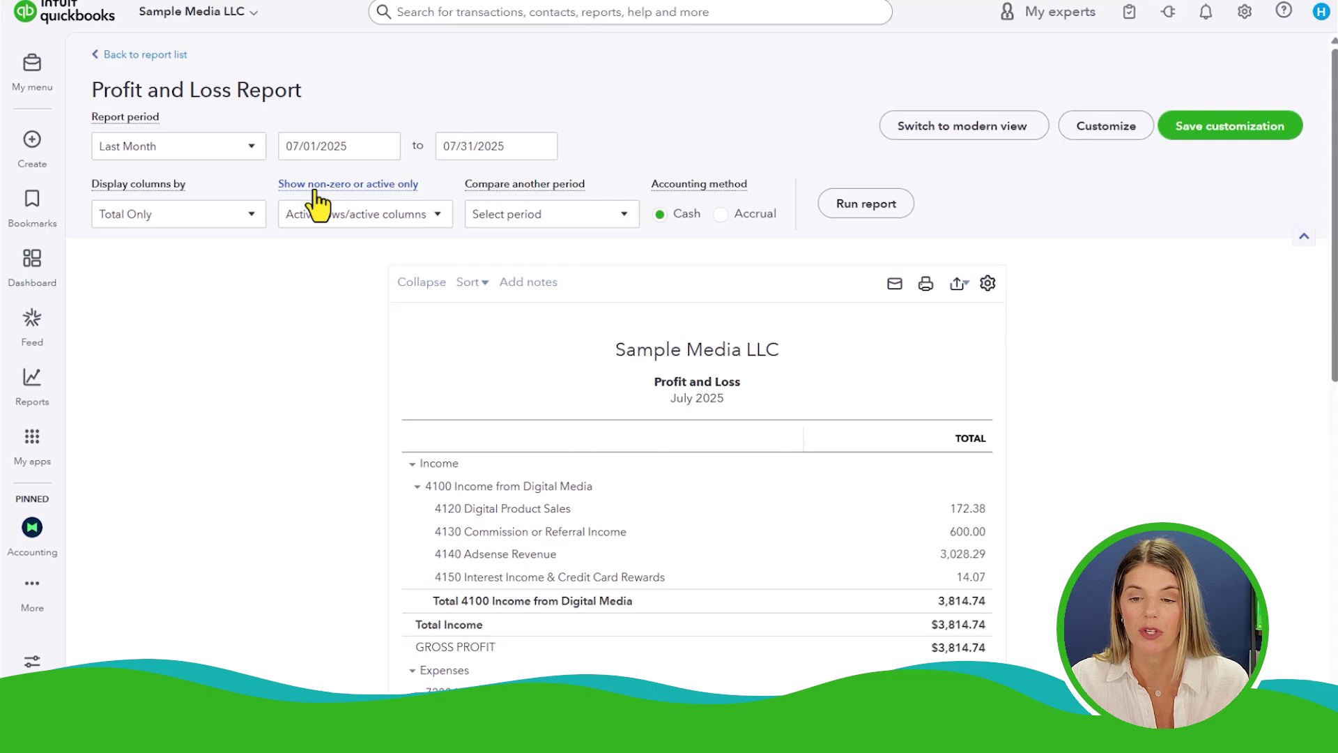
click(185, 161)
scroll(167, 171, down, 5)
click(418, 102)
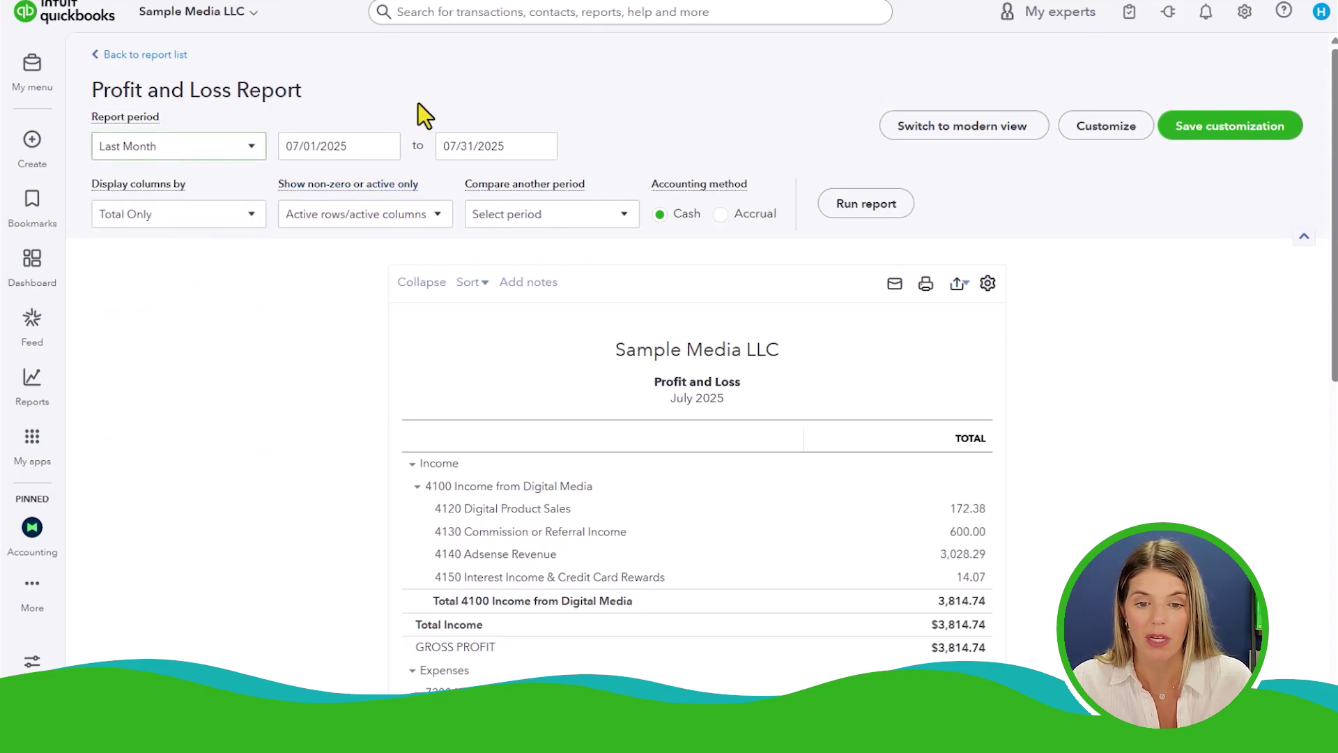
- Review the classic view's column display, period comparison and non-zero or active row options, and return the report to the modern view
click(164, 230)
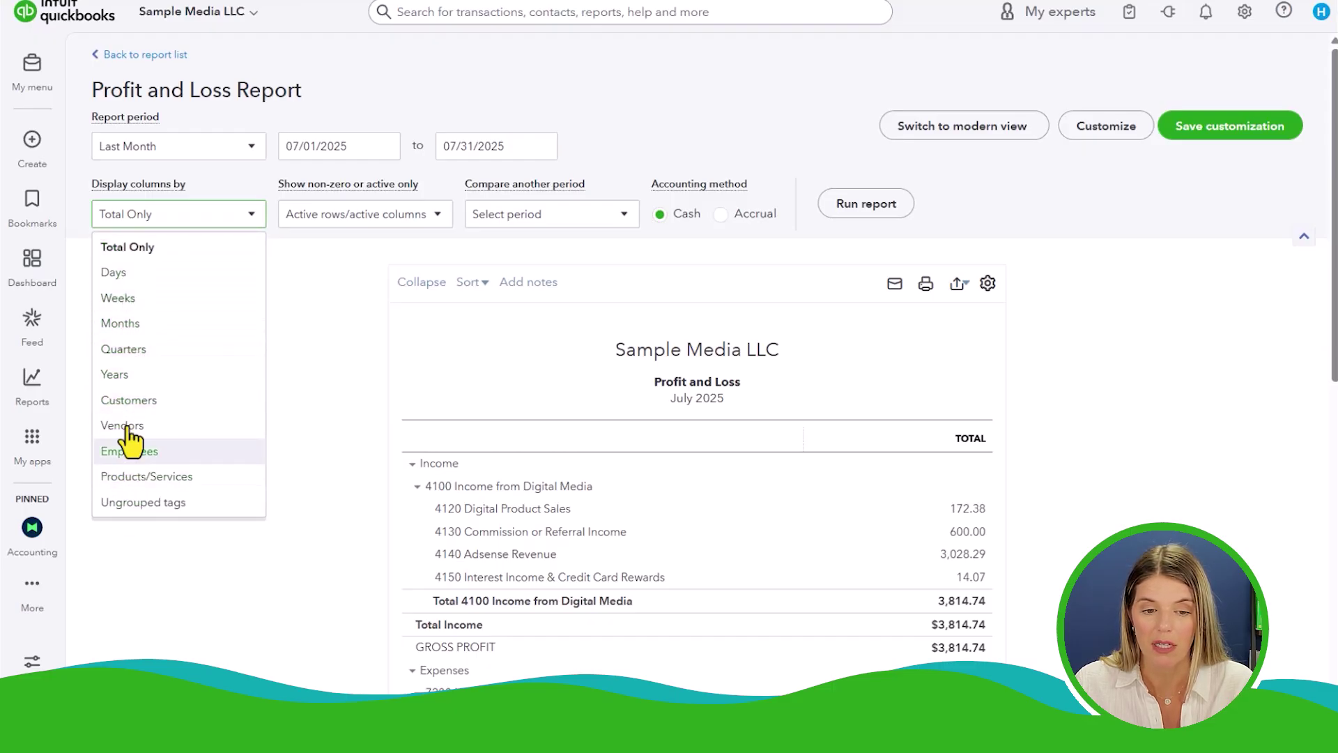
click(321, 245)
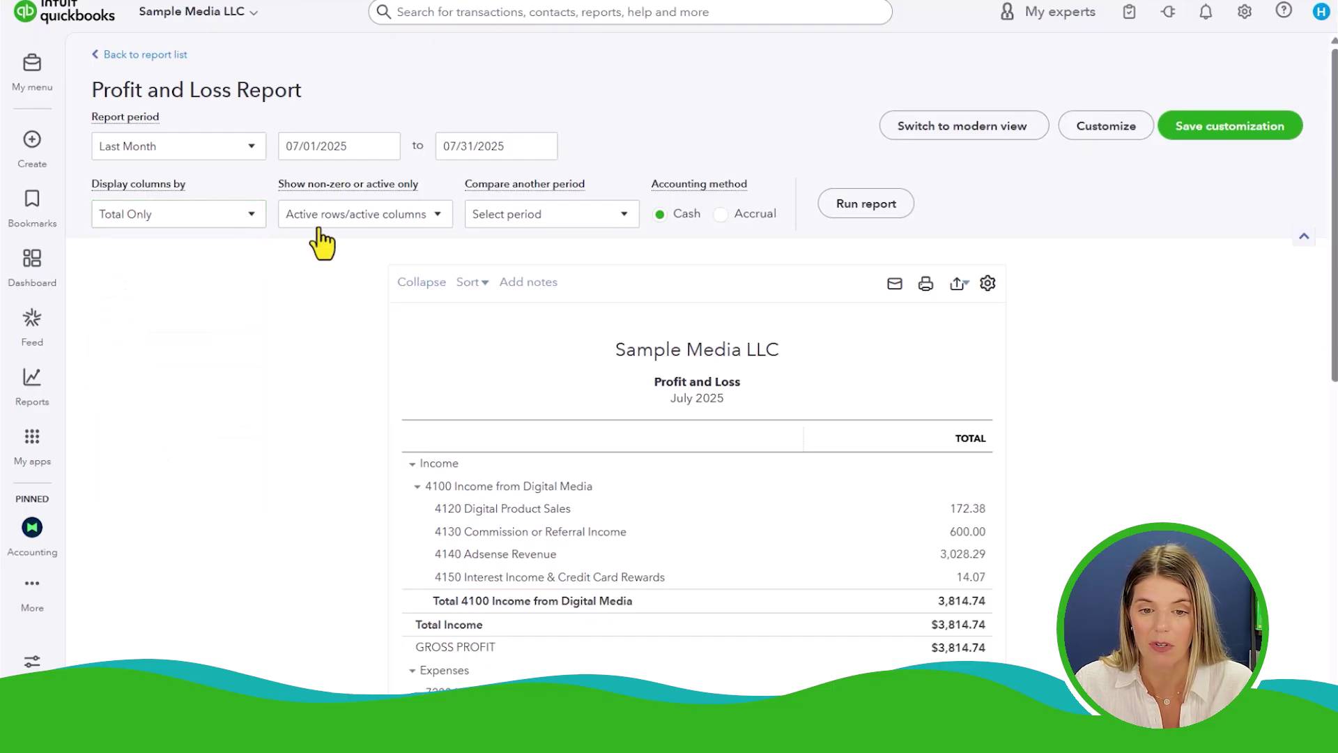
click(503, 217)
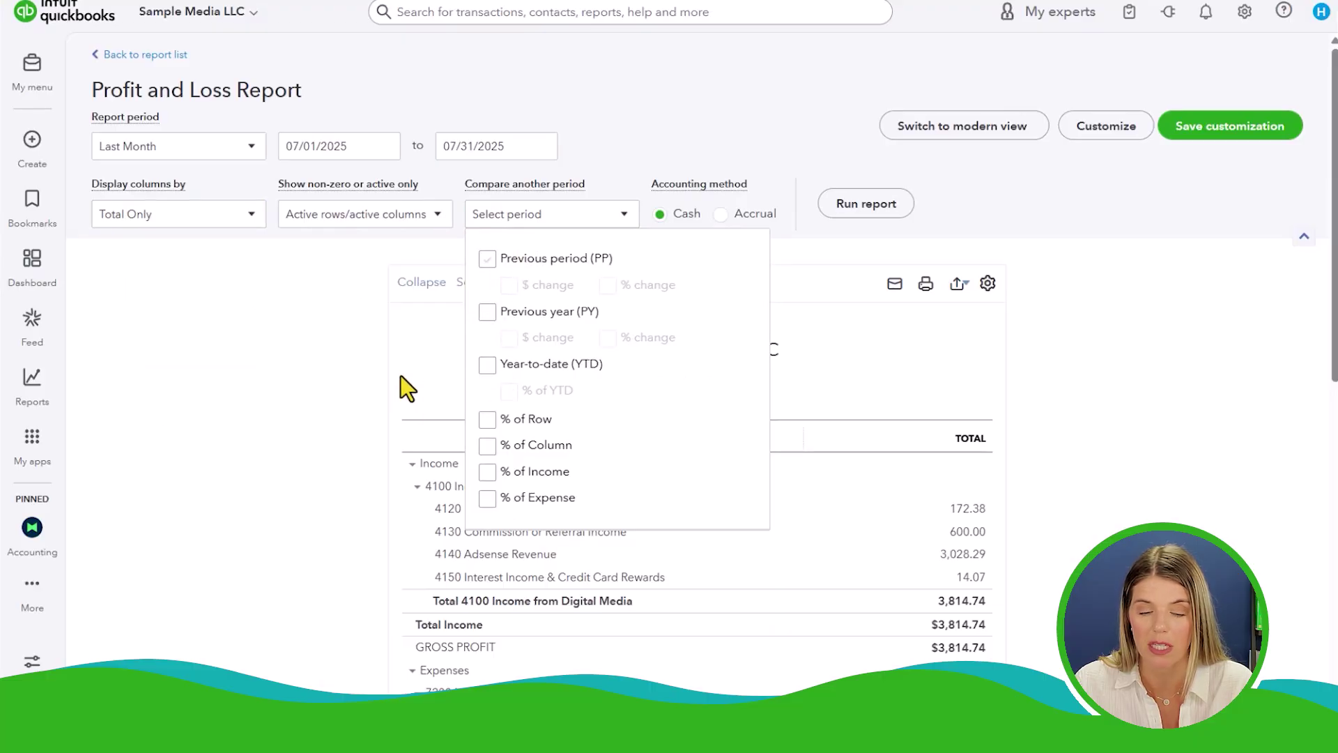
click(336, 276)
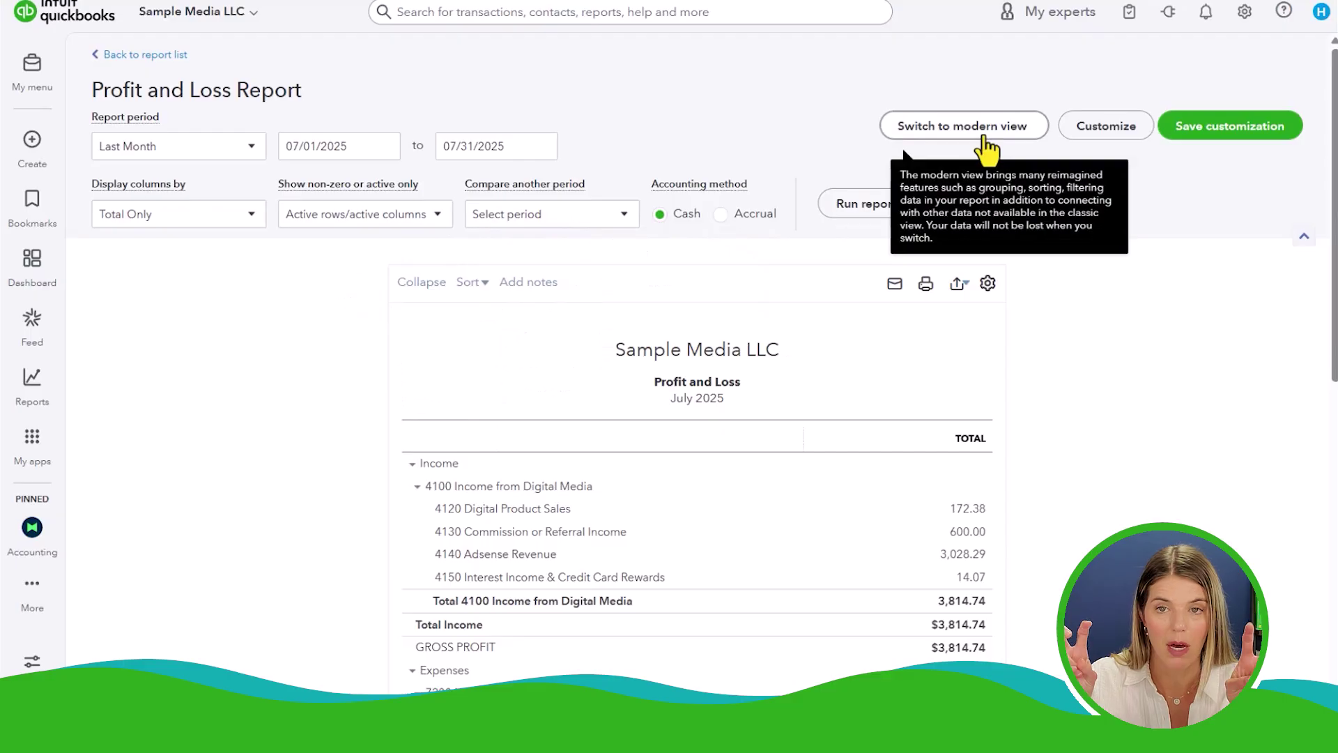
click(406, 216)
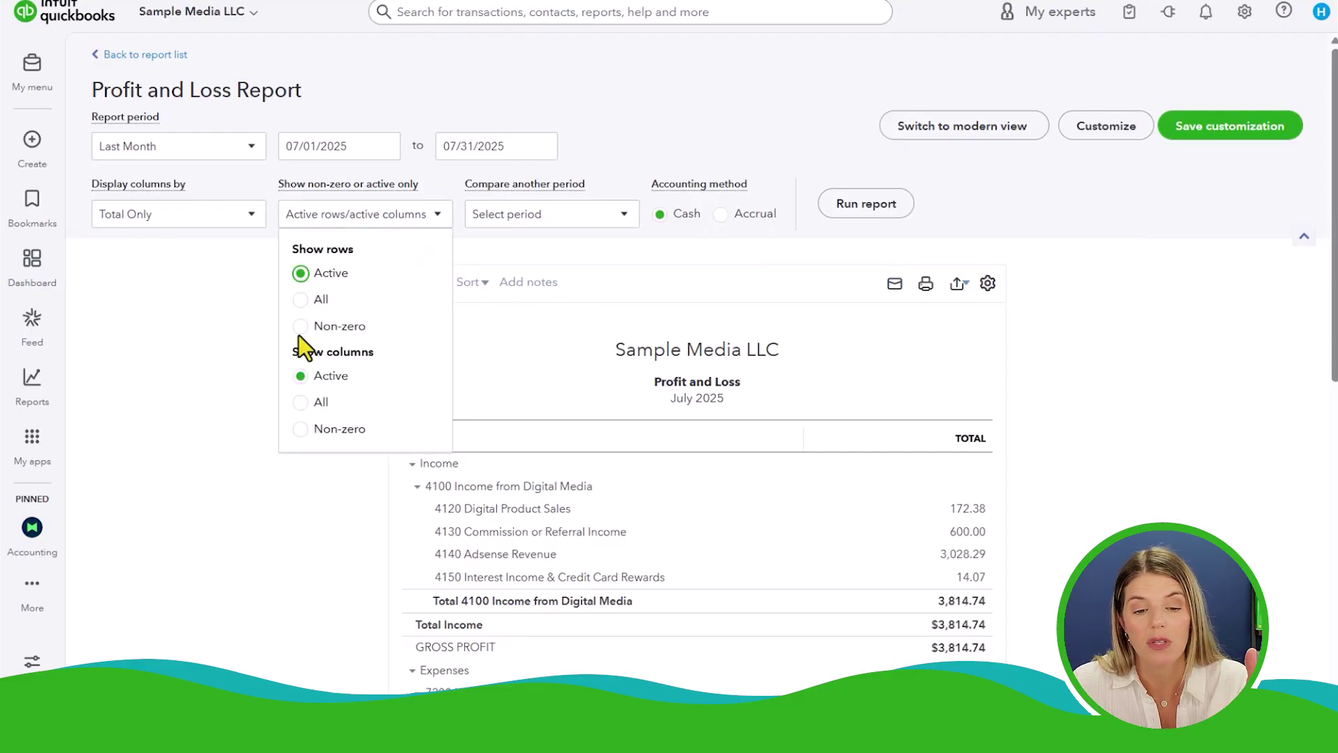
click(232, 290)
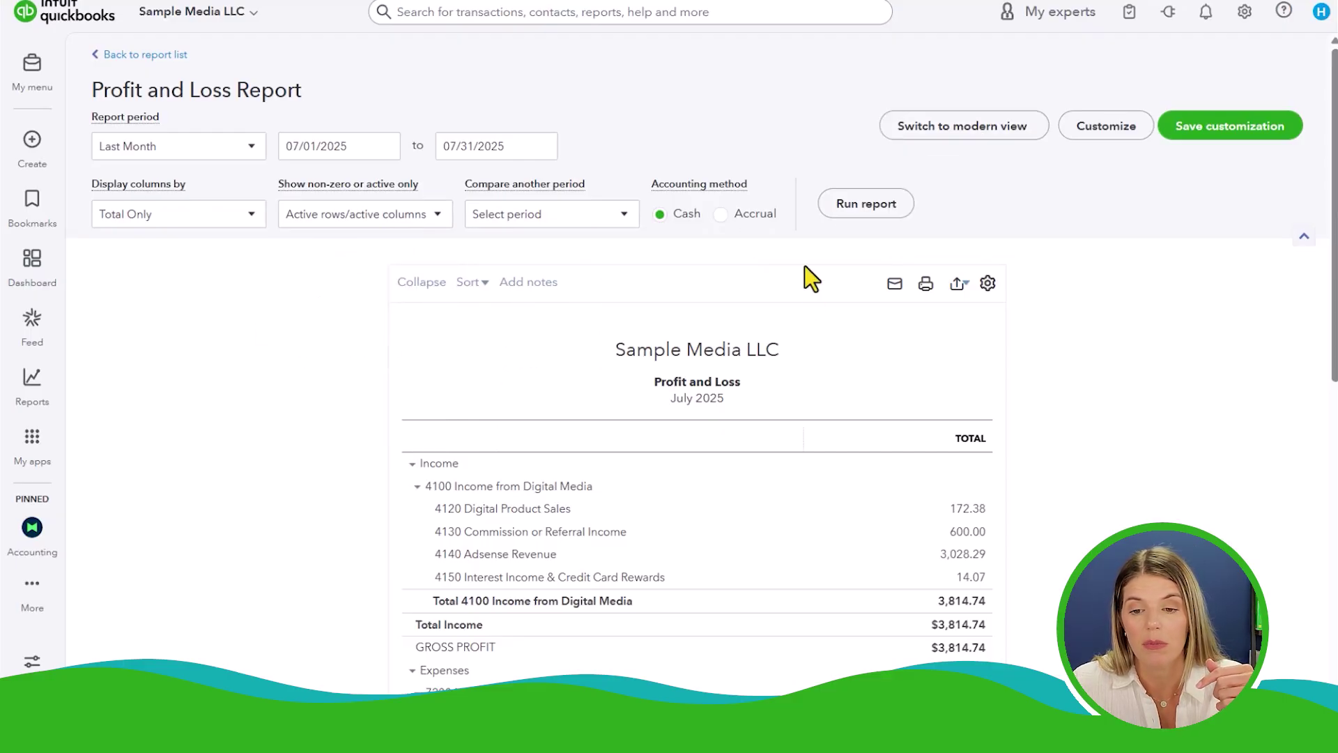
click(953, 129)
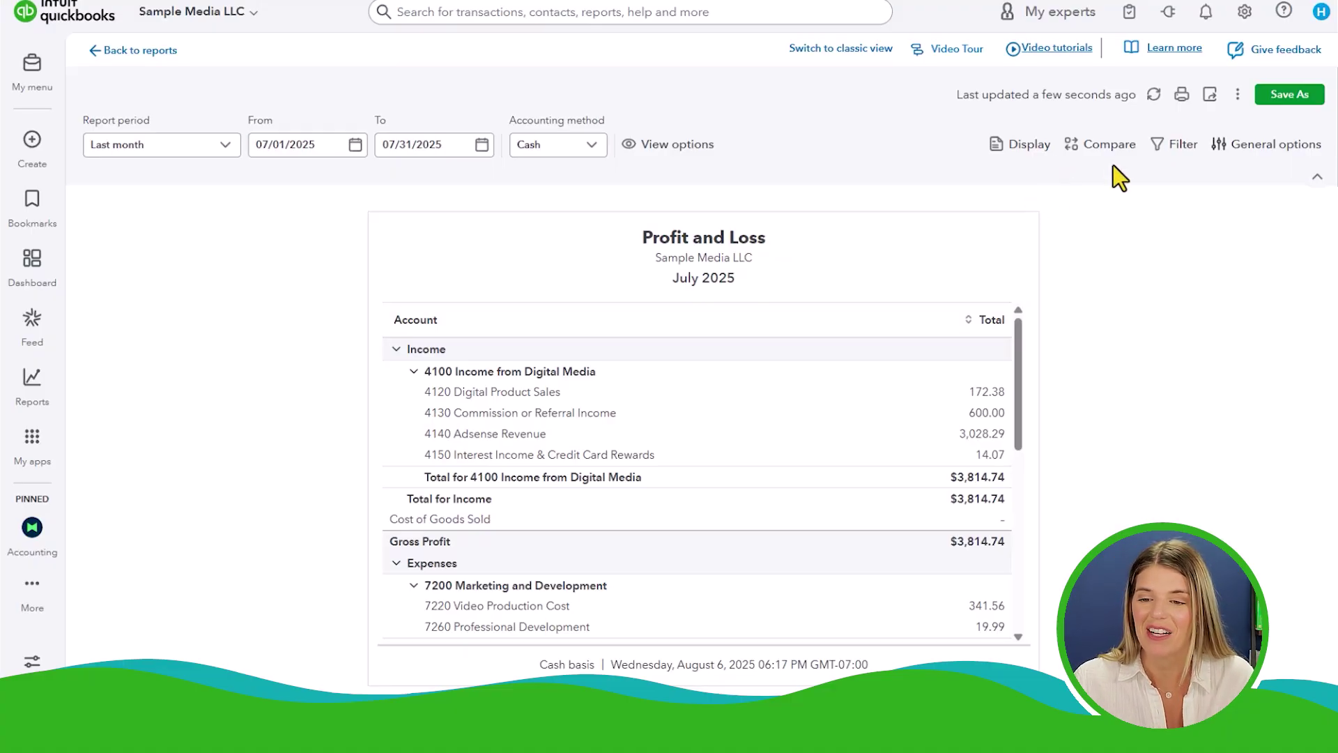
click(1282, 98)
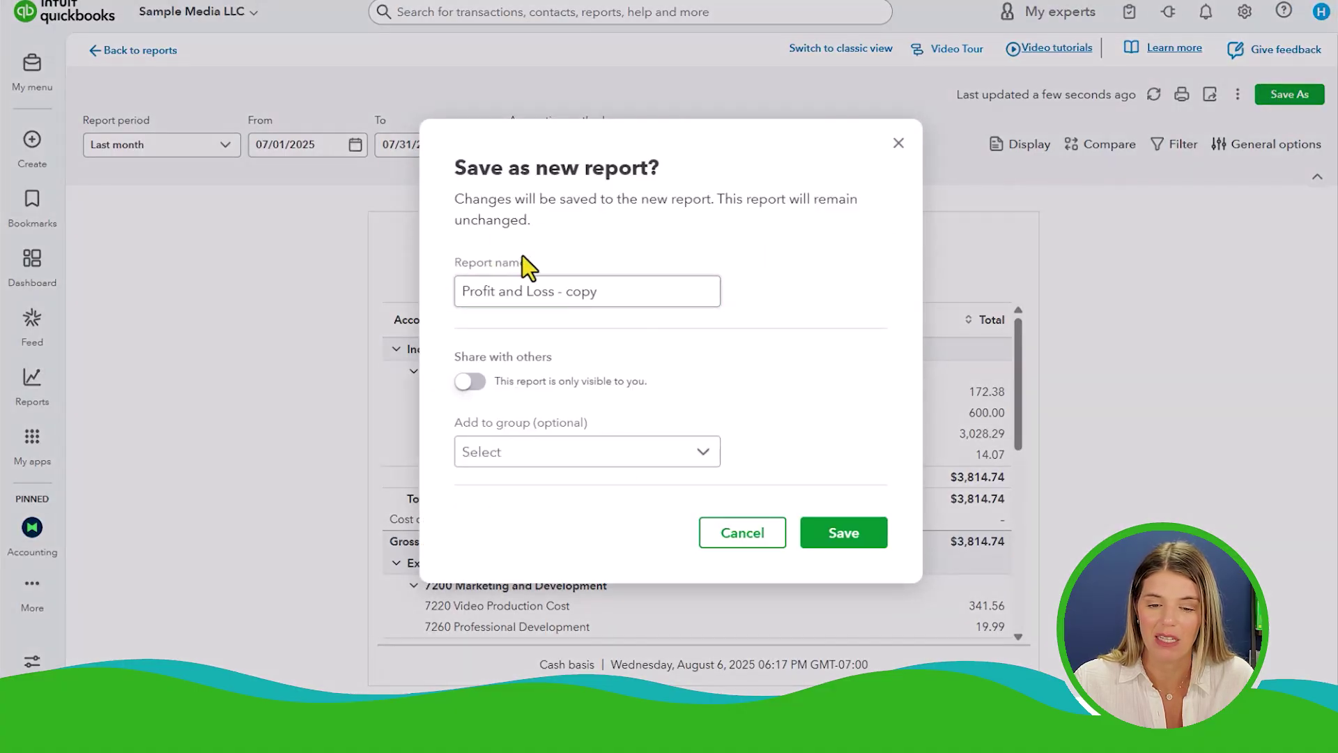
click(616, 297)
click(899, 144)
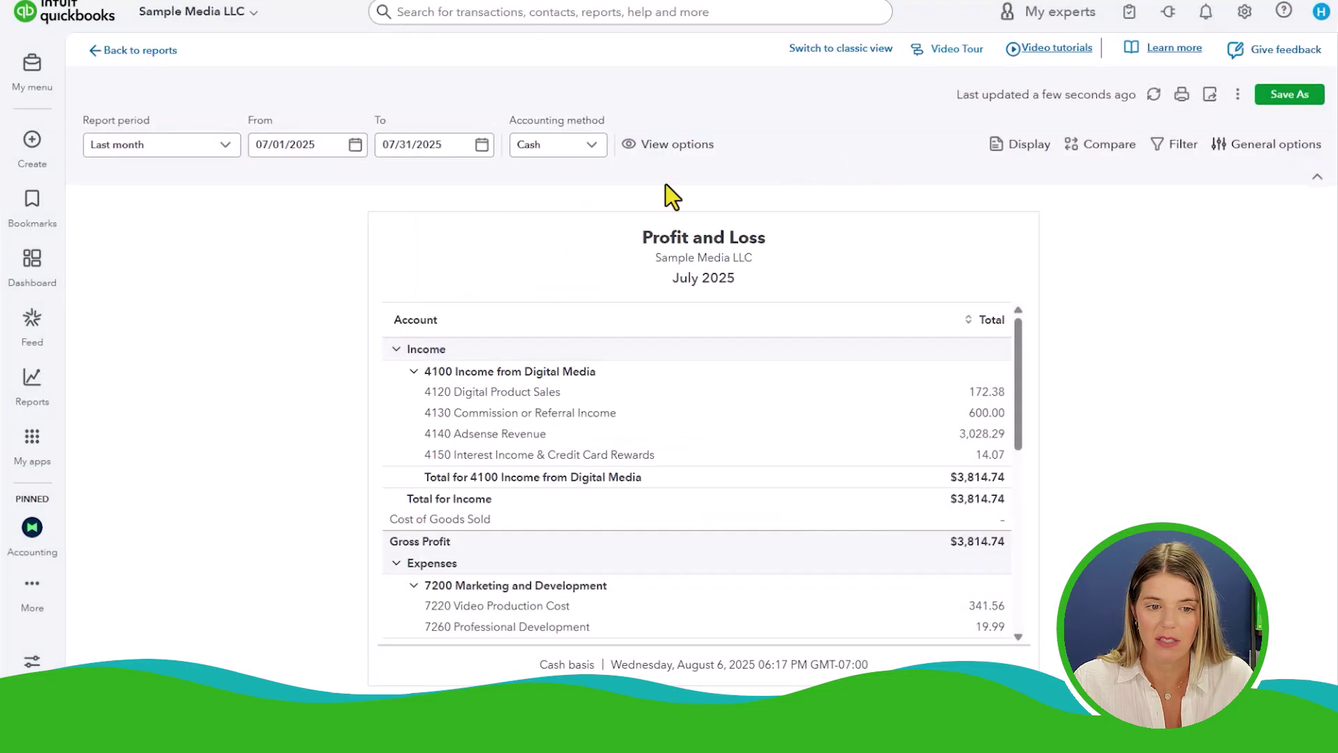
- Set the Profit and Loss report period to This fiscal year to last month
click(145, 149)
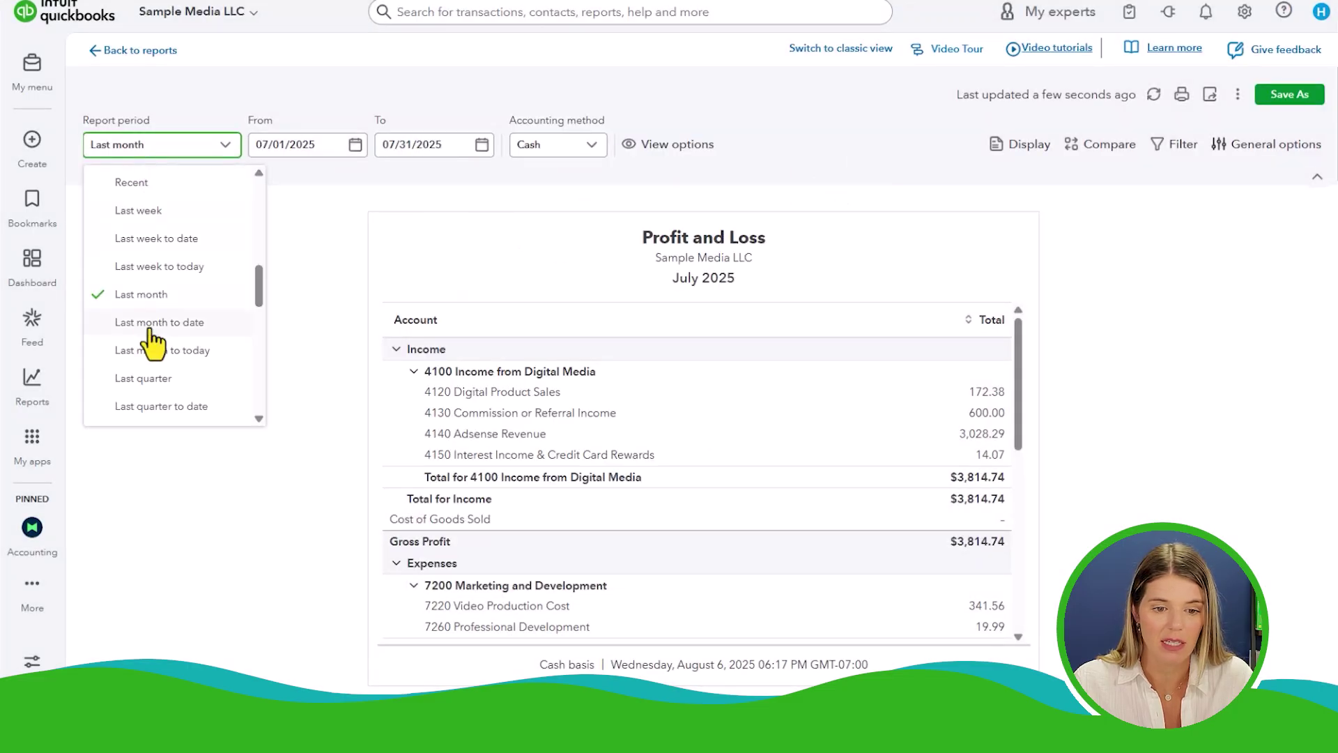
scroll(153, 362, up, 1)
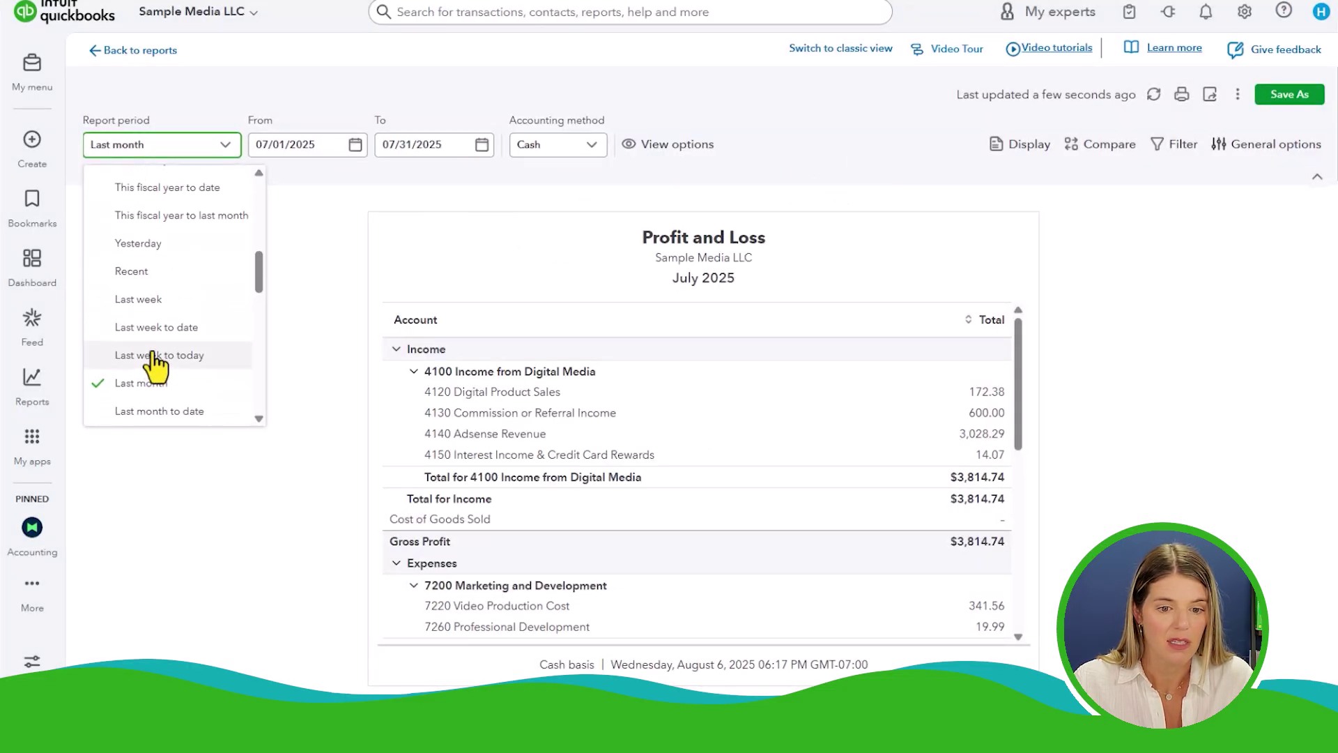
scroll(146, 352, up, 2)
click(139, 300)
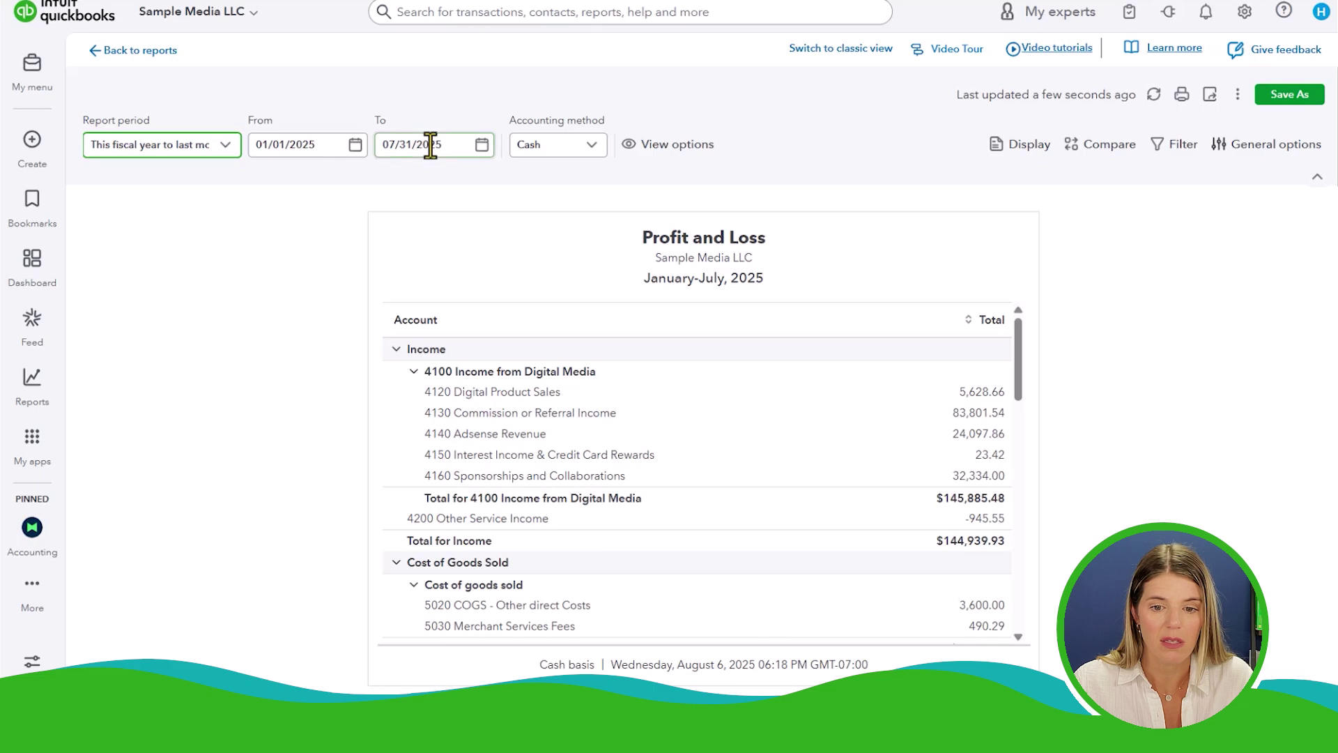
- Display the Profit and Loss report's columns by Months
click(1023, 143)
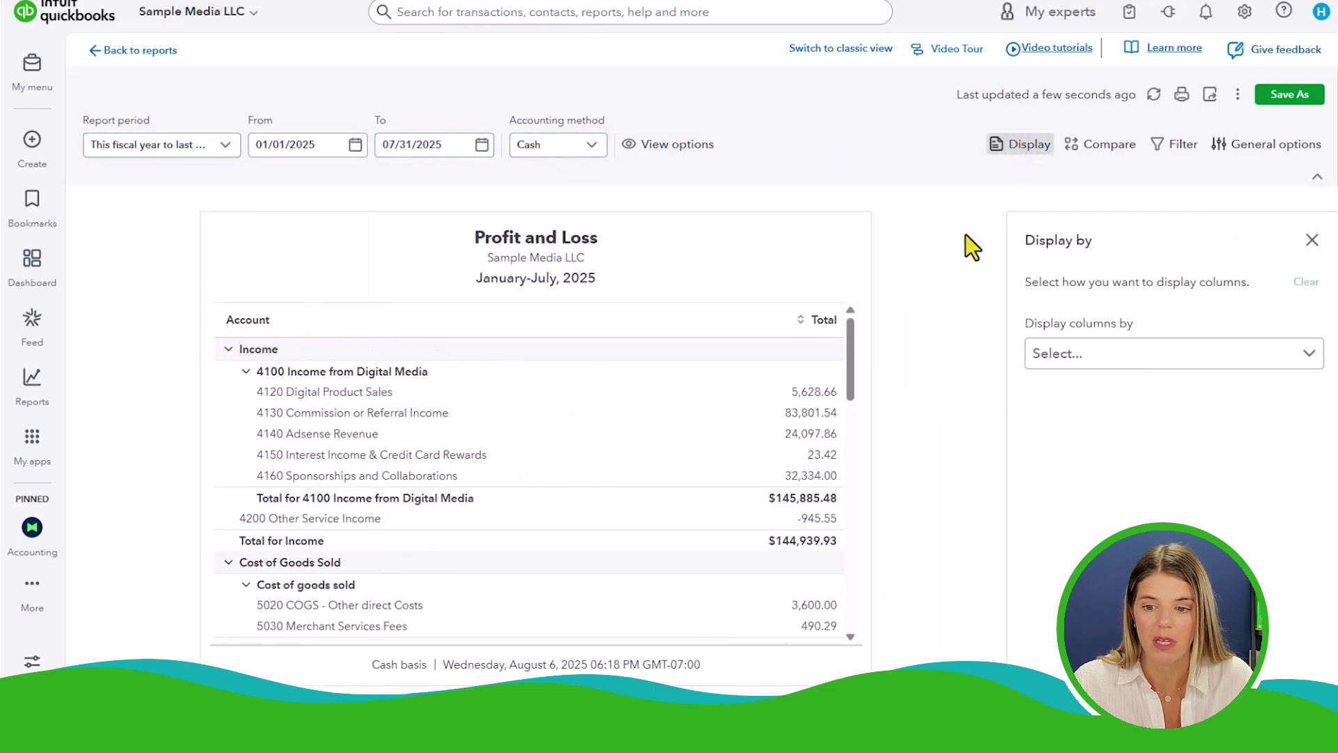
click(1097, 367)
text(mont)
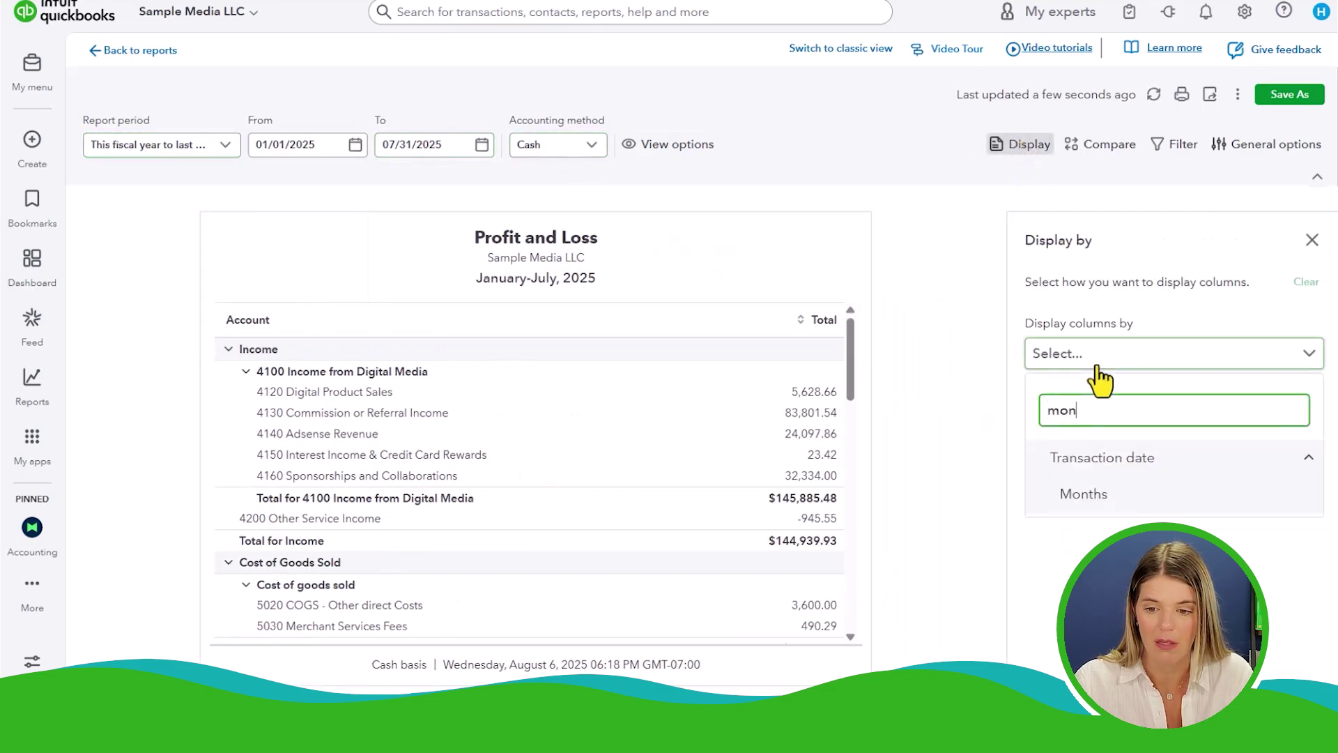
click(1104, 515)
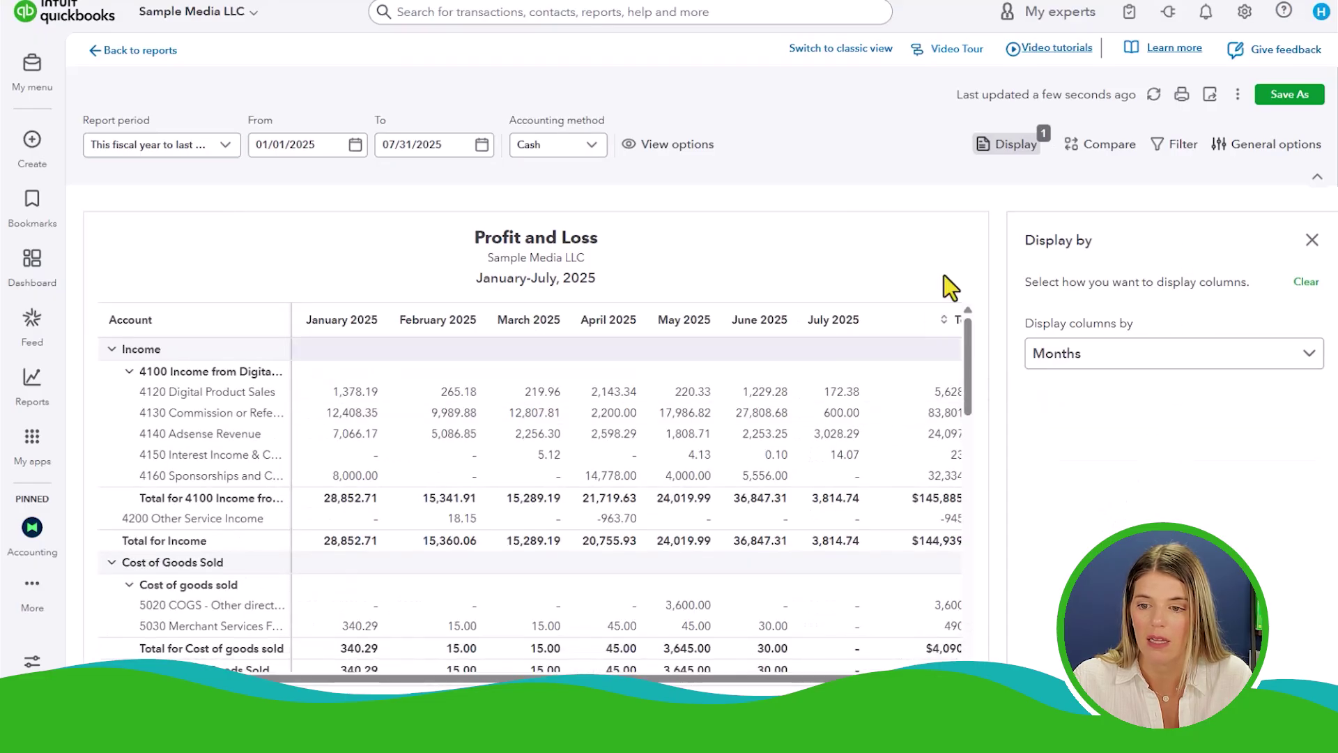
- Save the customised report as a new report named "YTD Profit and Loss by Month"
click(1287, 95)
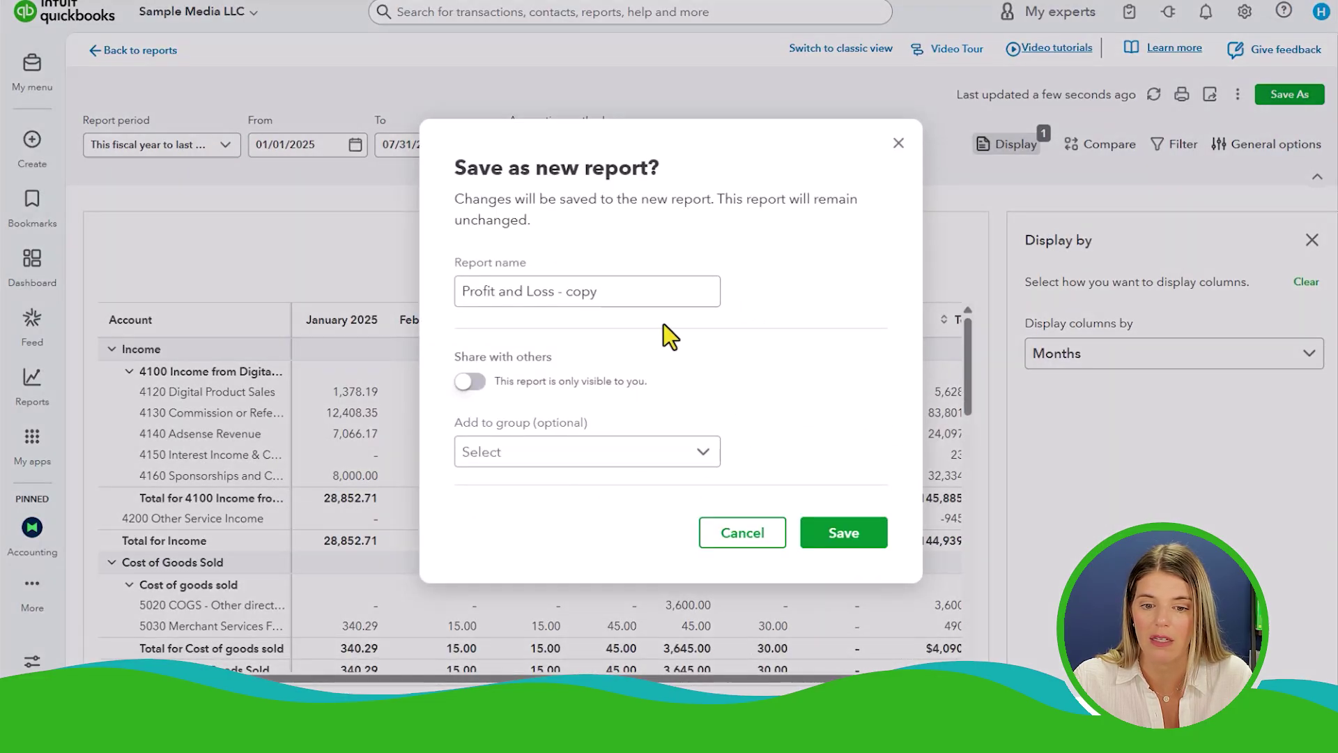
click(643, 297)
key(BackSpace)
key(BackSpace)
key(BackSpace)
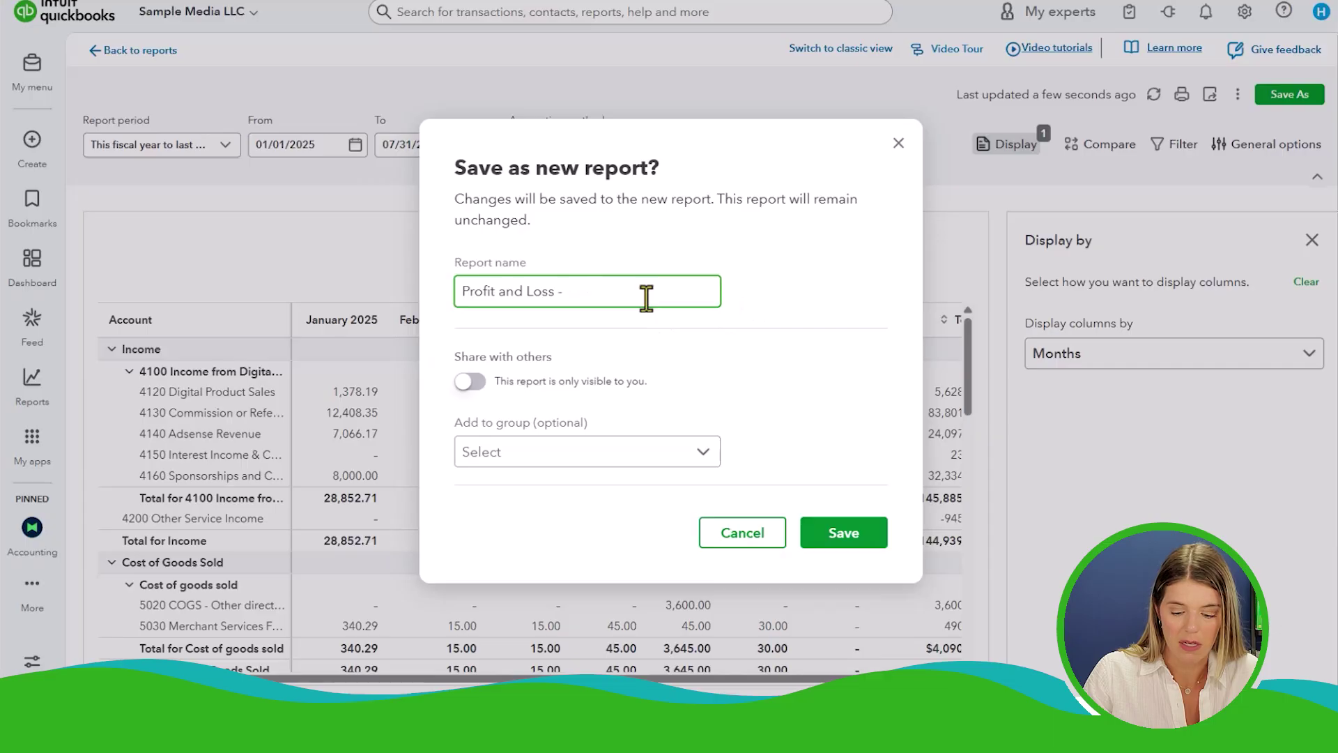
text(by Month YTD)
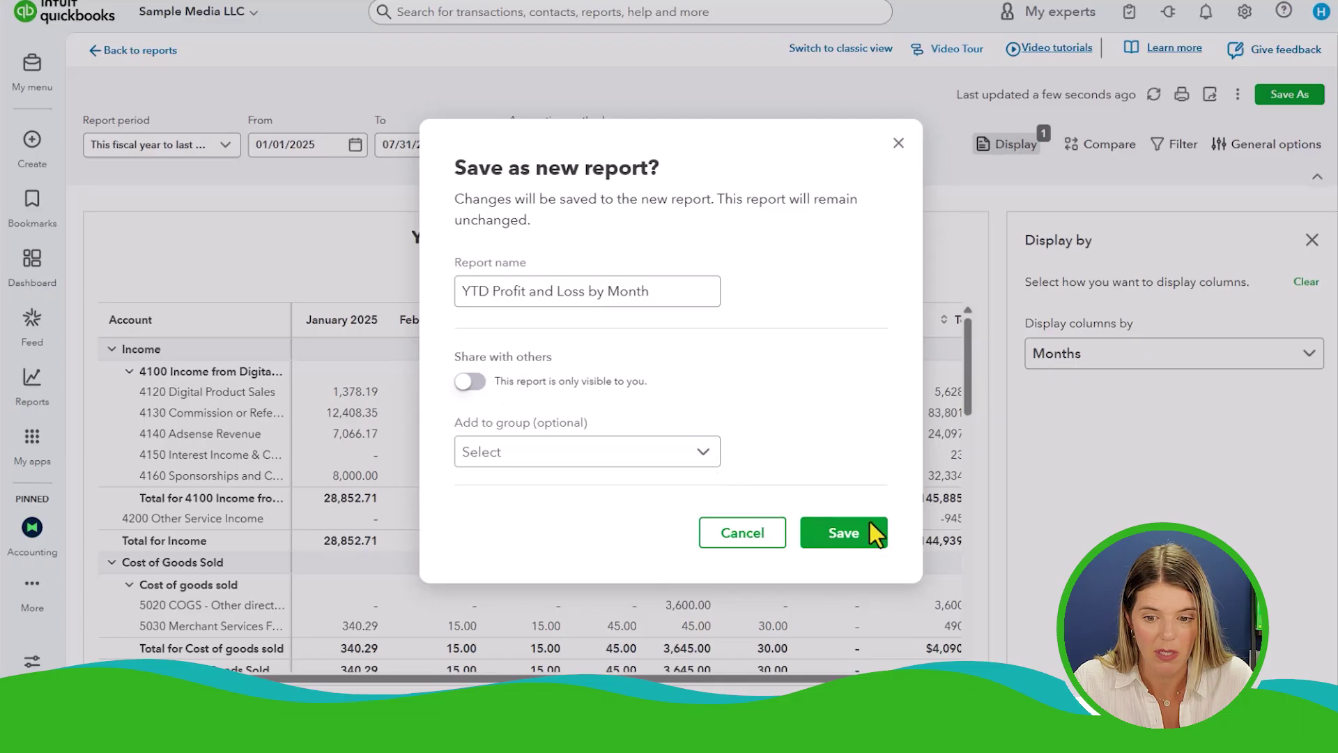
click(852, 534)
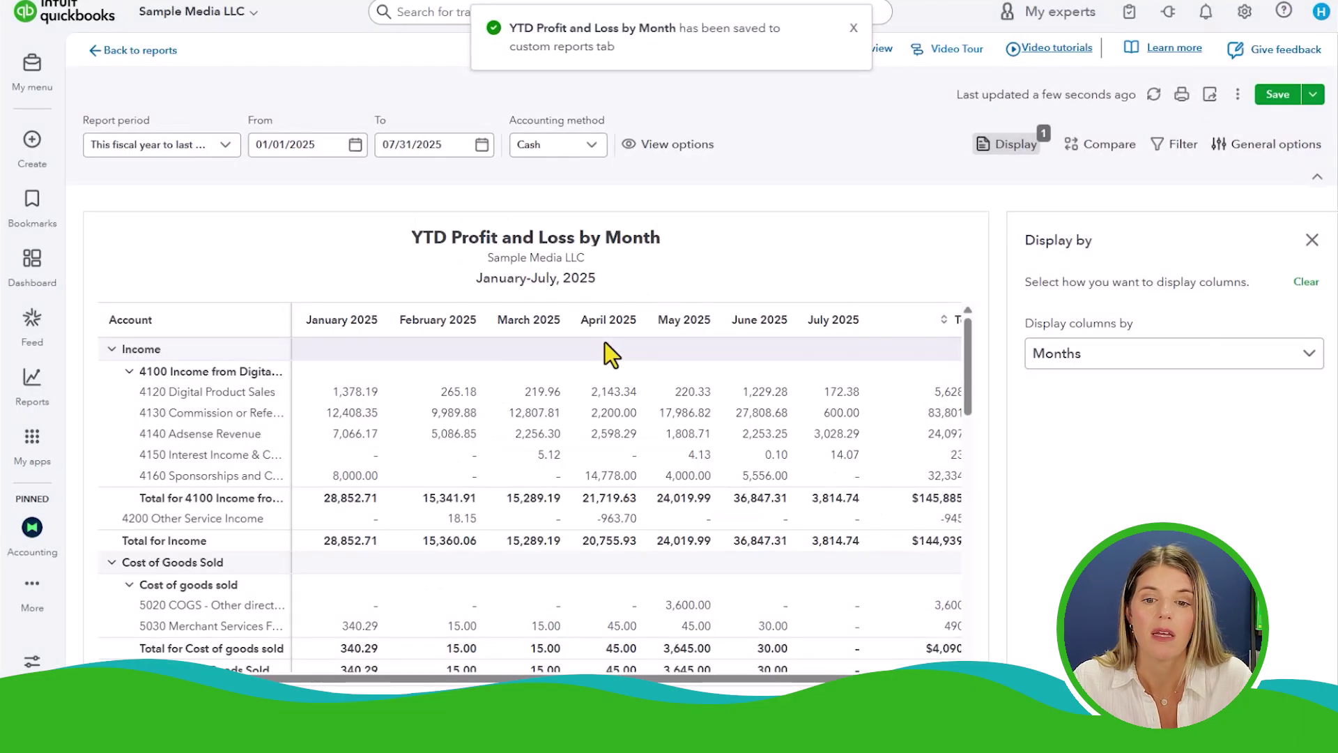
- Open the list of custom reports to find the saved year-to-date report
mouse_move(45, 394)
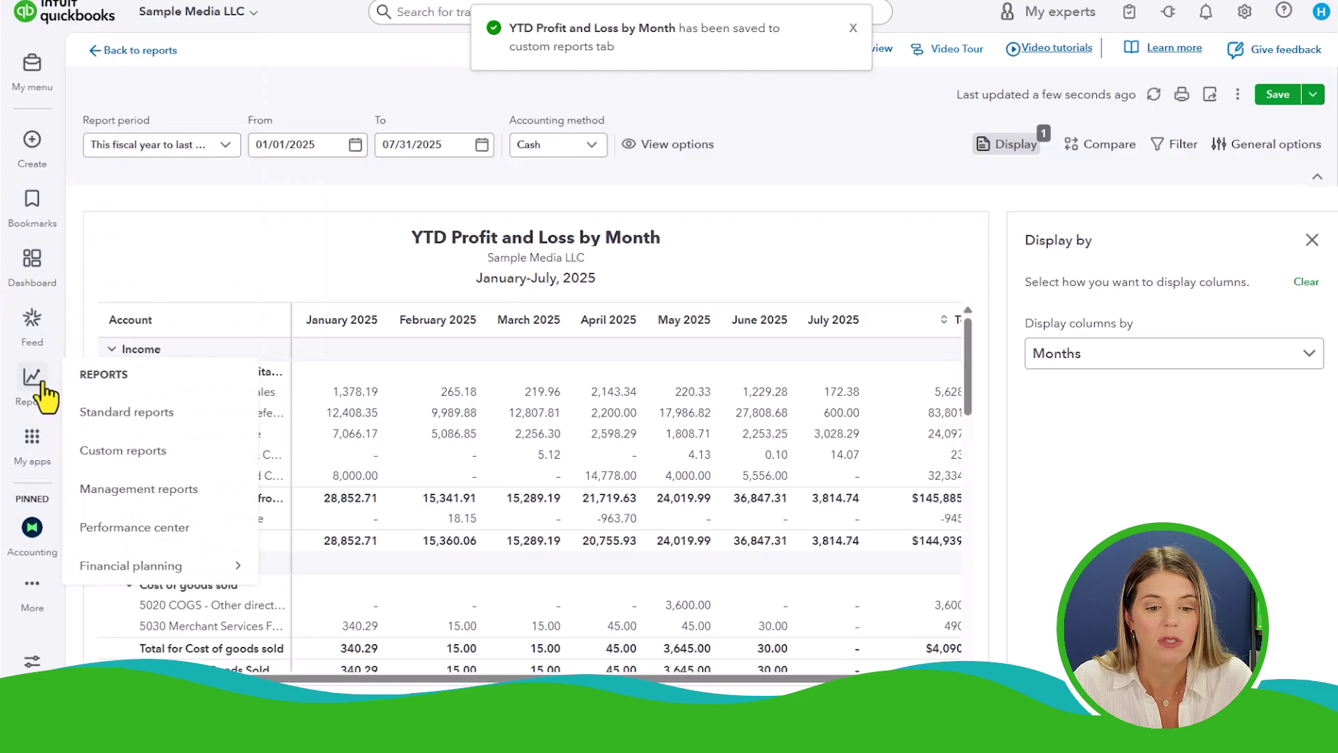
click(48, 395)
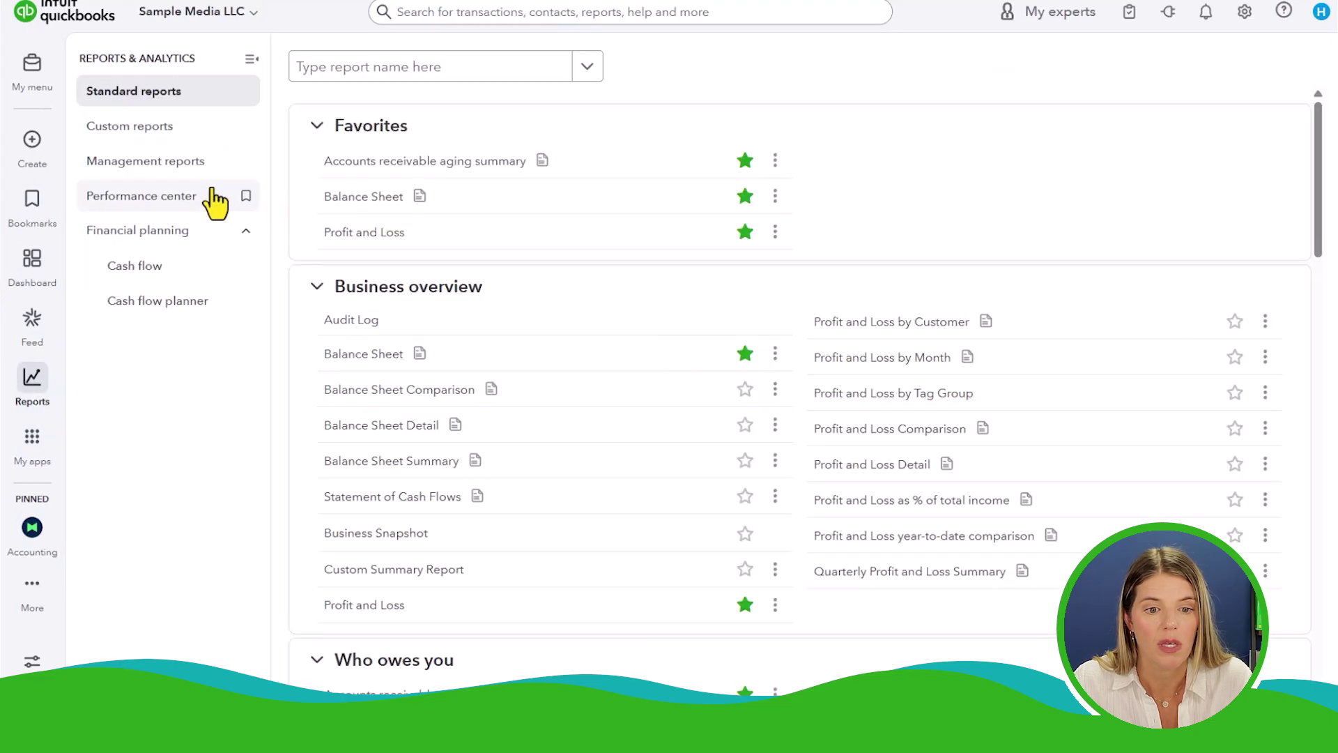
click(147, 136)
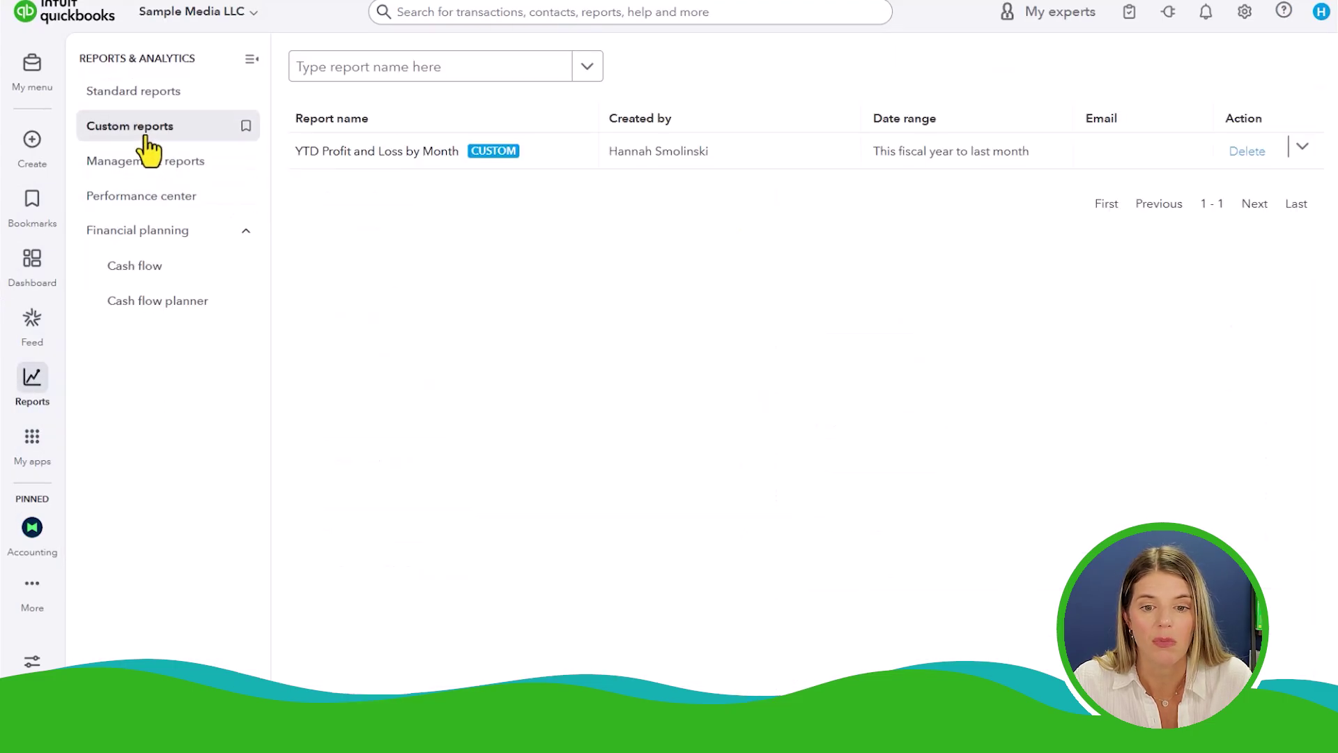
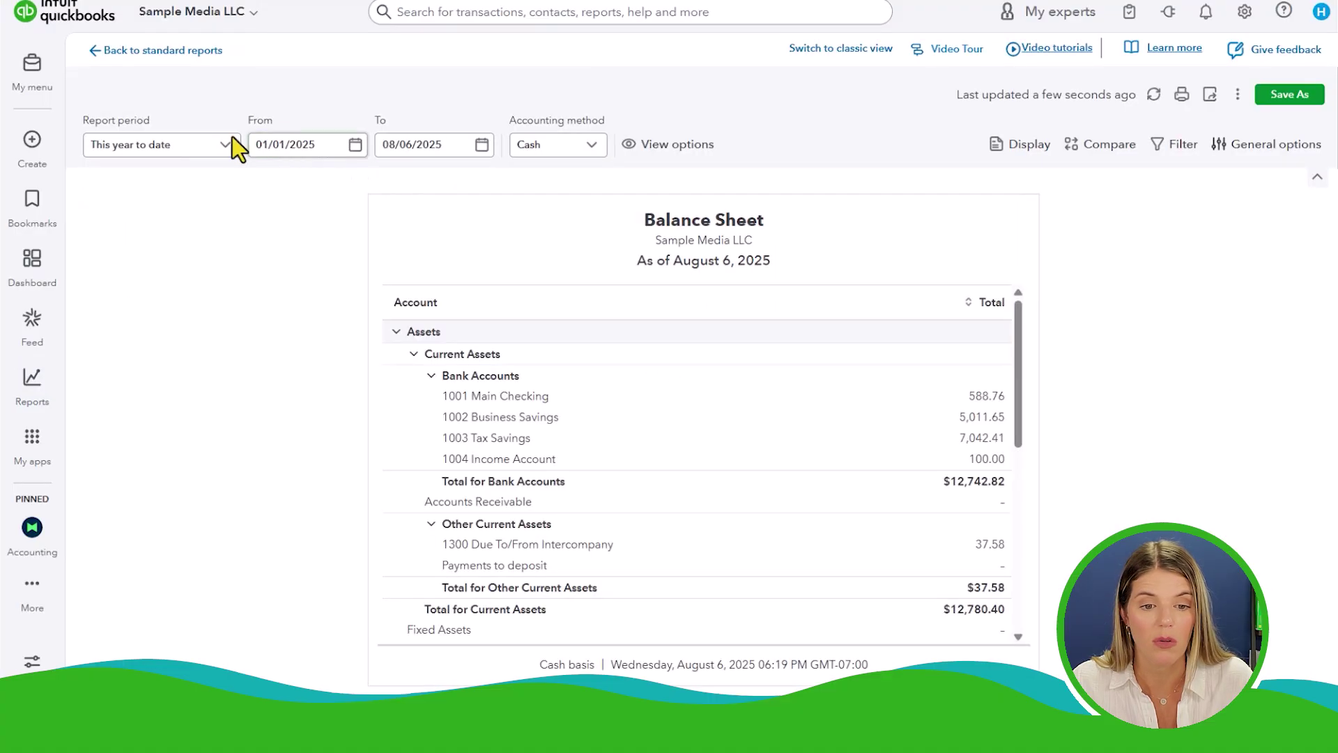
- Set the Balance Sheet's report period to This fiscal year to last month and review its assets, liabilities and equity
click(164, 148)
scroll(168, 265, down, 3)
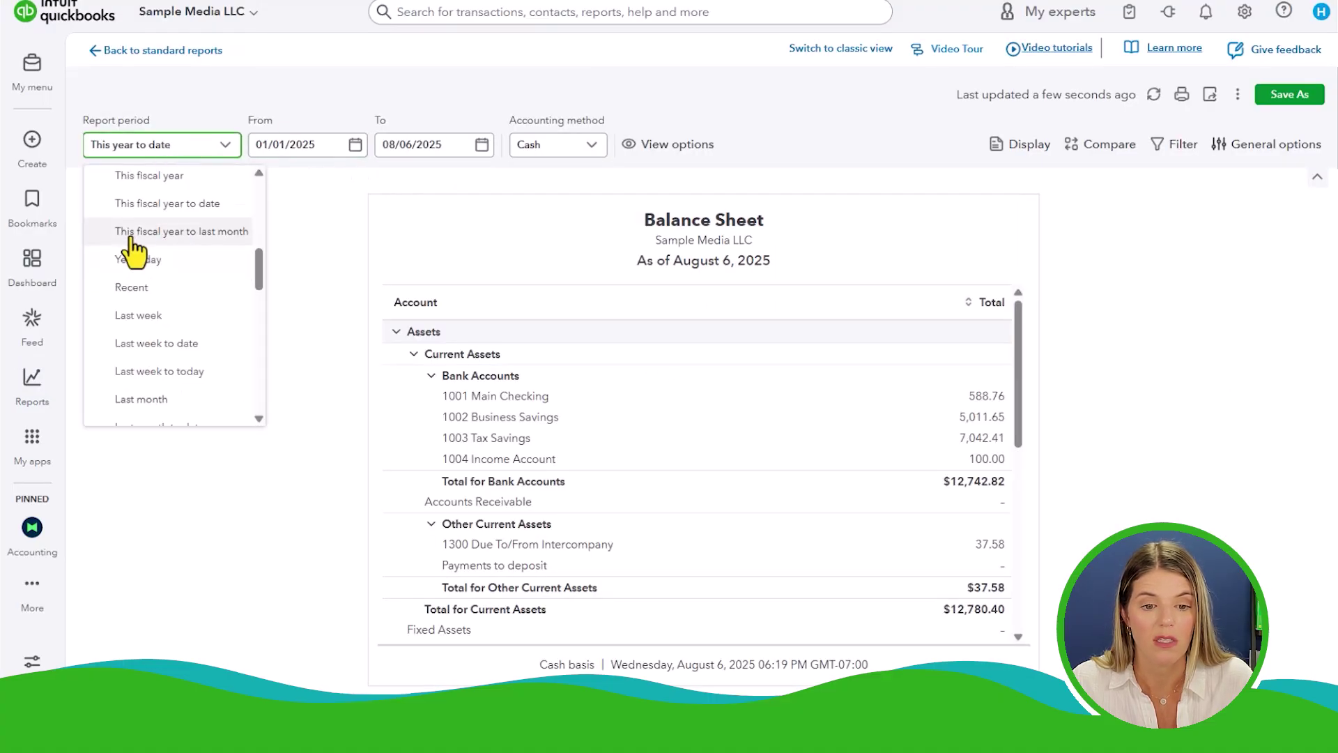
click(153, 232)
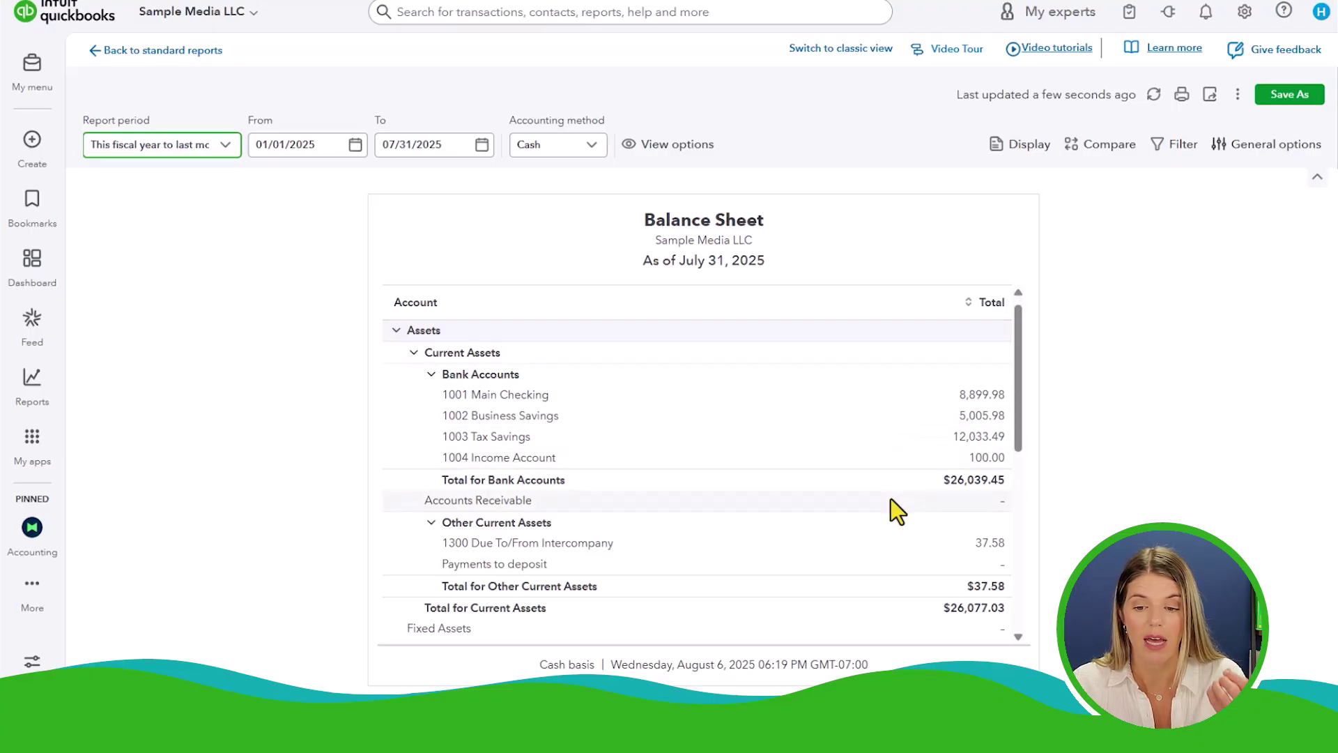
scroll(891, 499, down, 4)
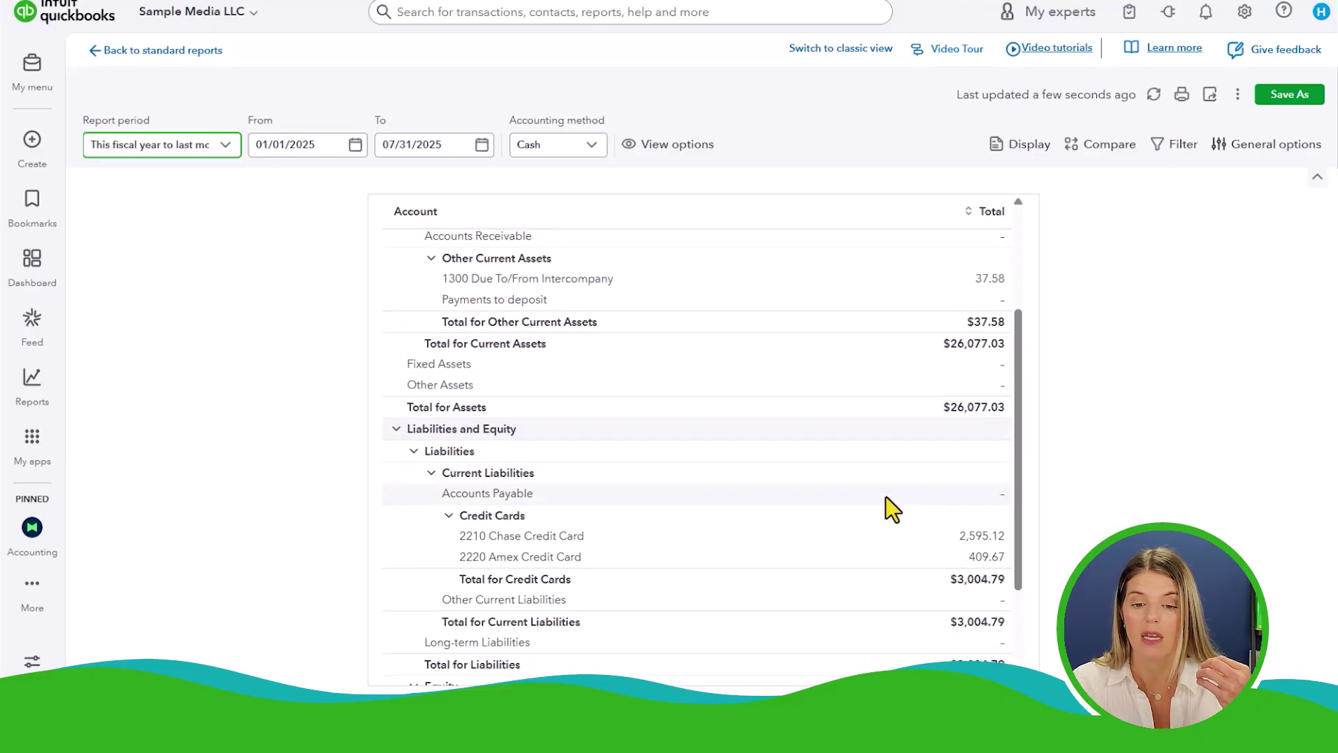
scroll(885, 497, down, 2)
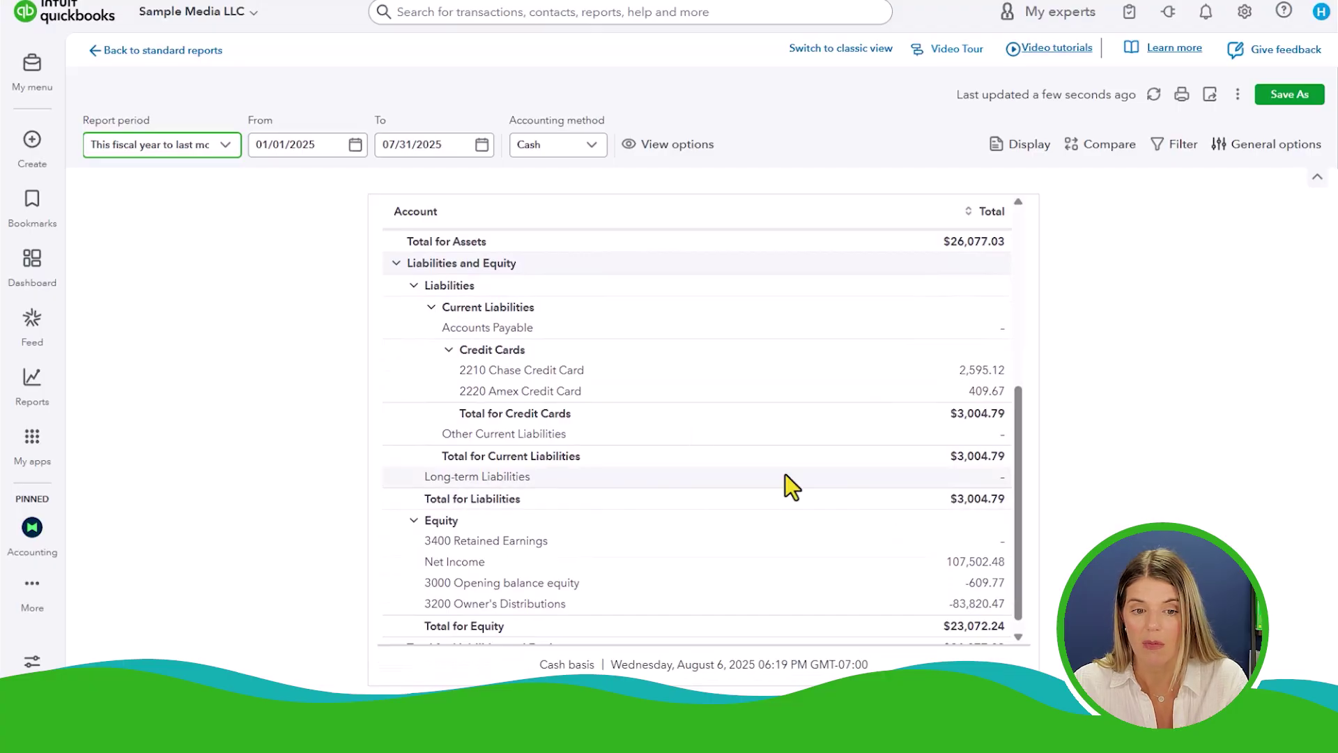
- Check the Balance Sheet's accounting method choices and switch the report from compact to Normal view
click(576, 166)
click(709, 162)
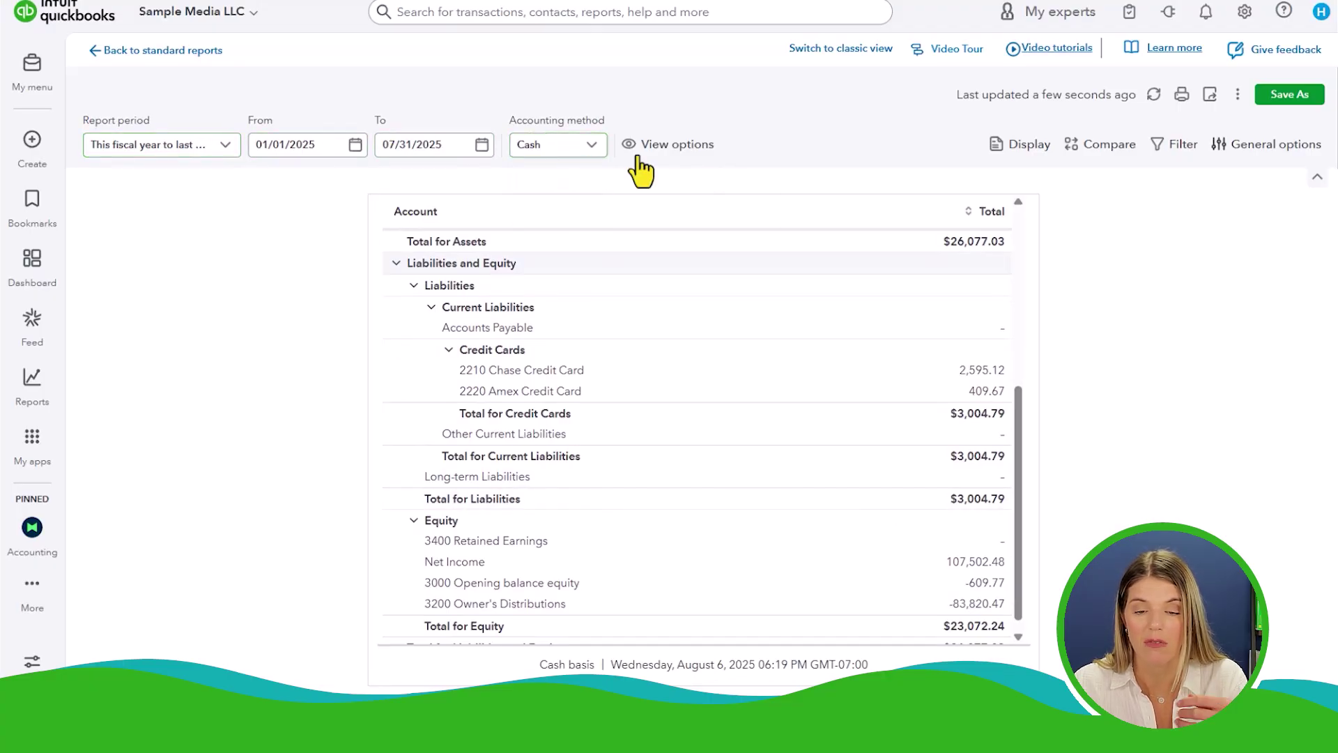
click(636, 152)
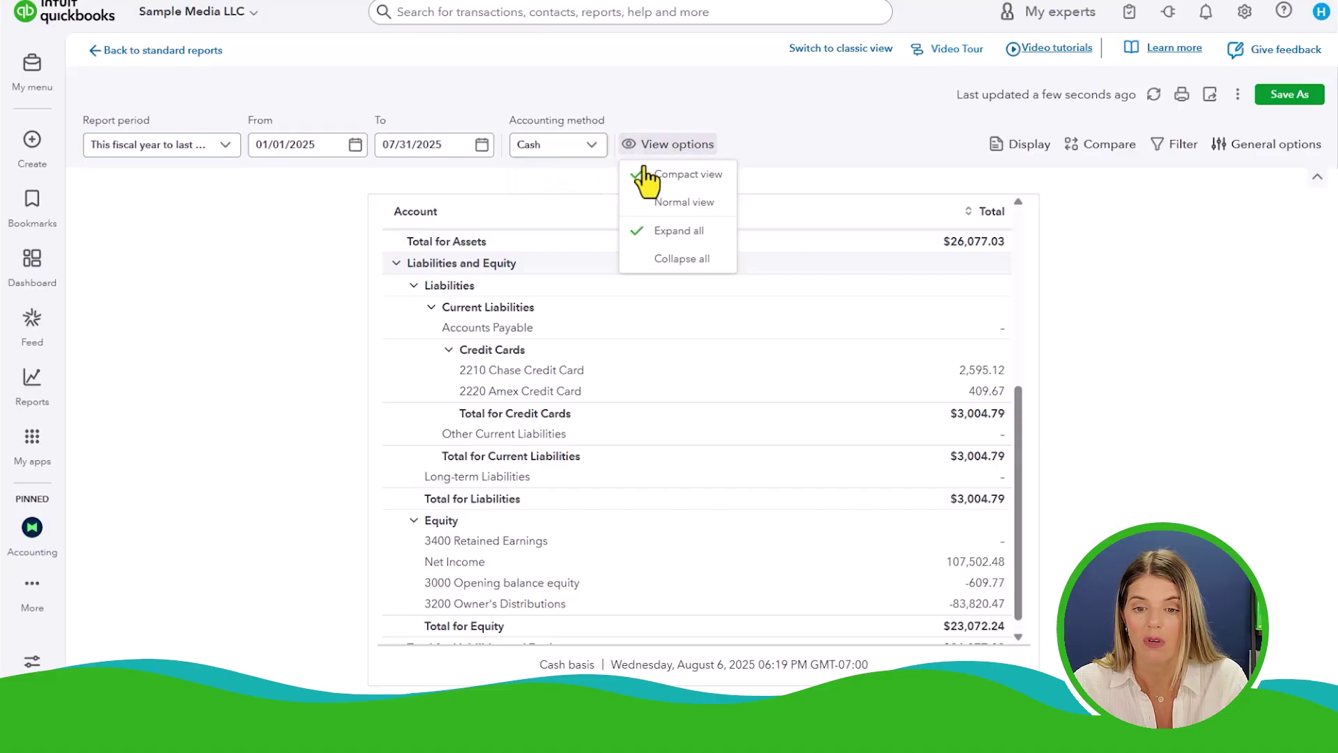
click(652, 203)
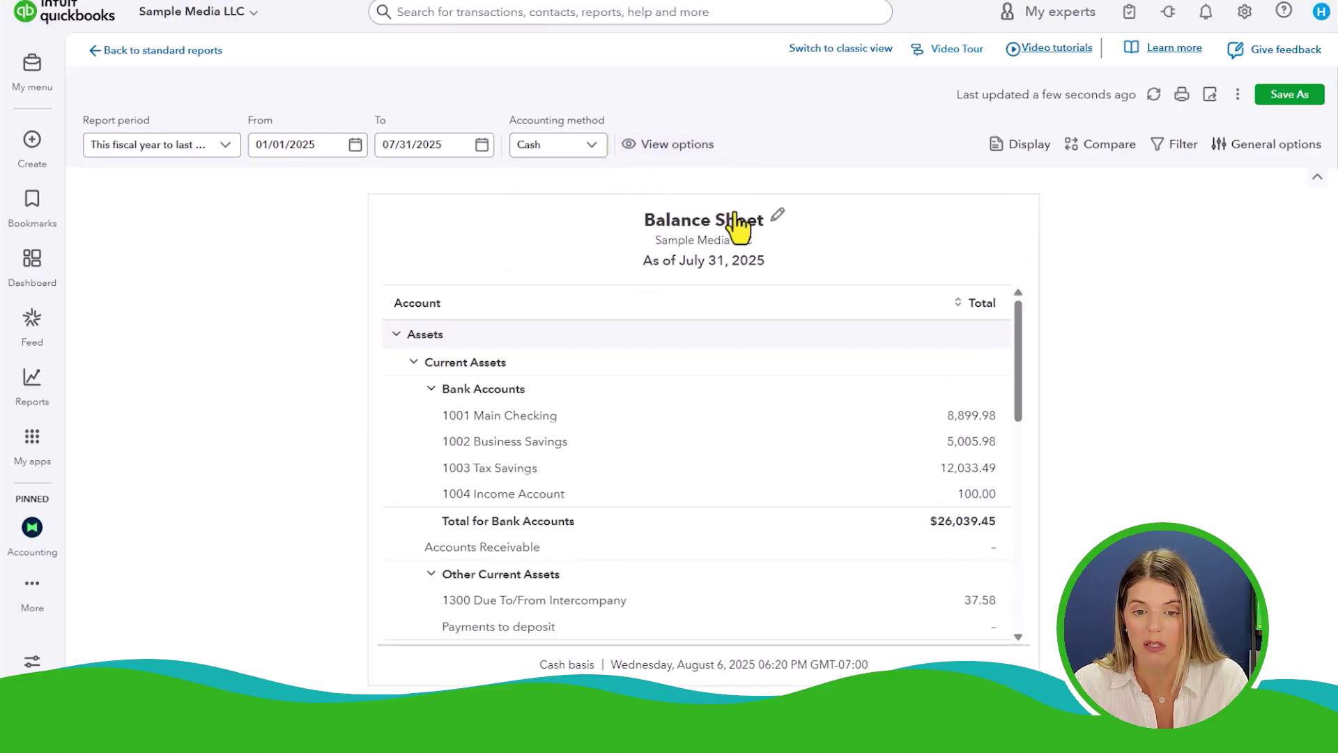
- Switch the Balance Sheet to Compact view and compare it side by side with the Previous Period (PP)
click(652, 147)
click(657, 180)
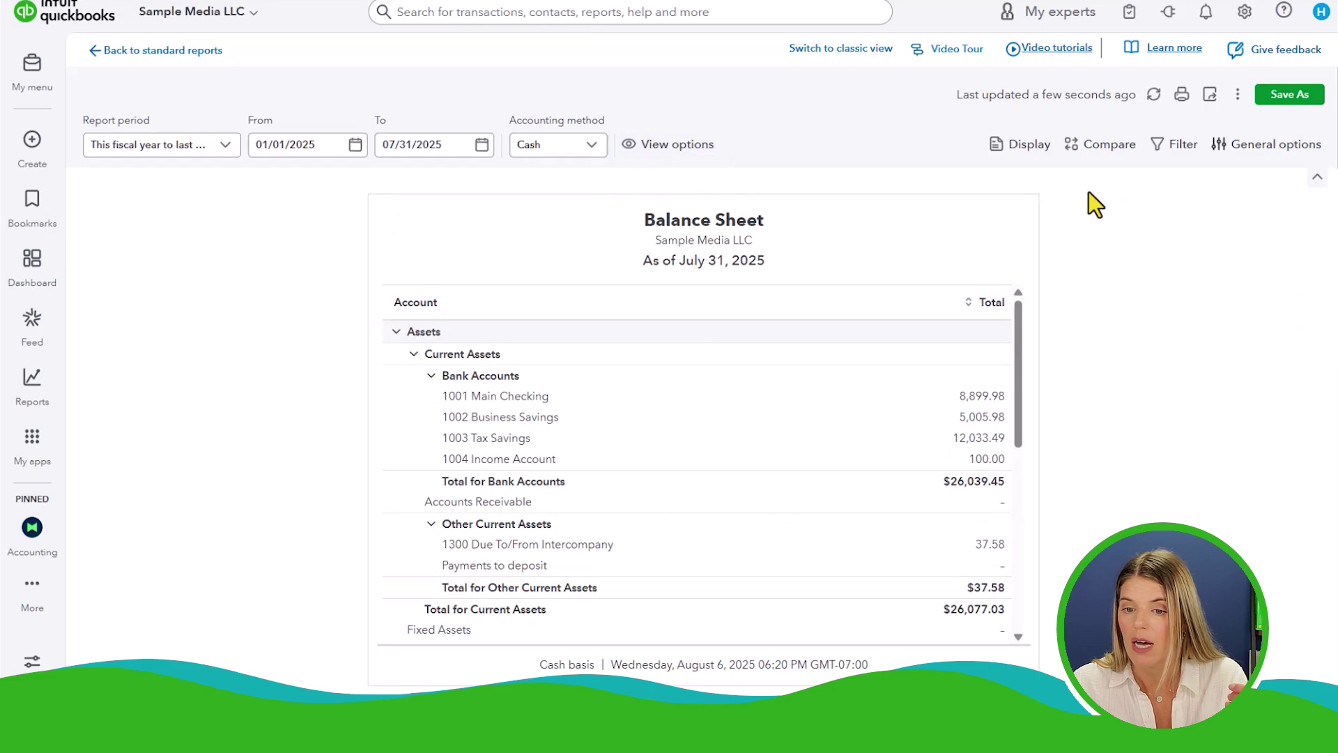
click(1102, 145)
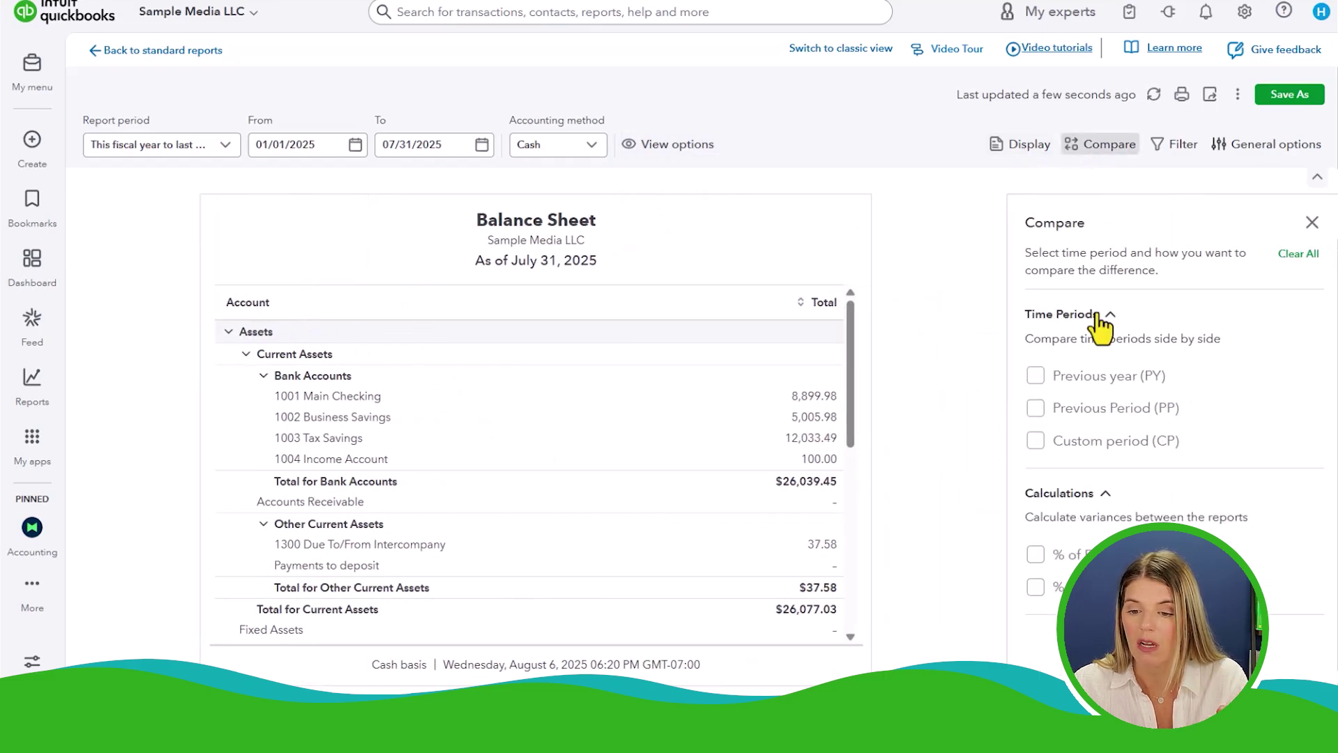
click(1037, 413)
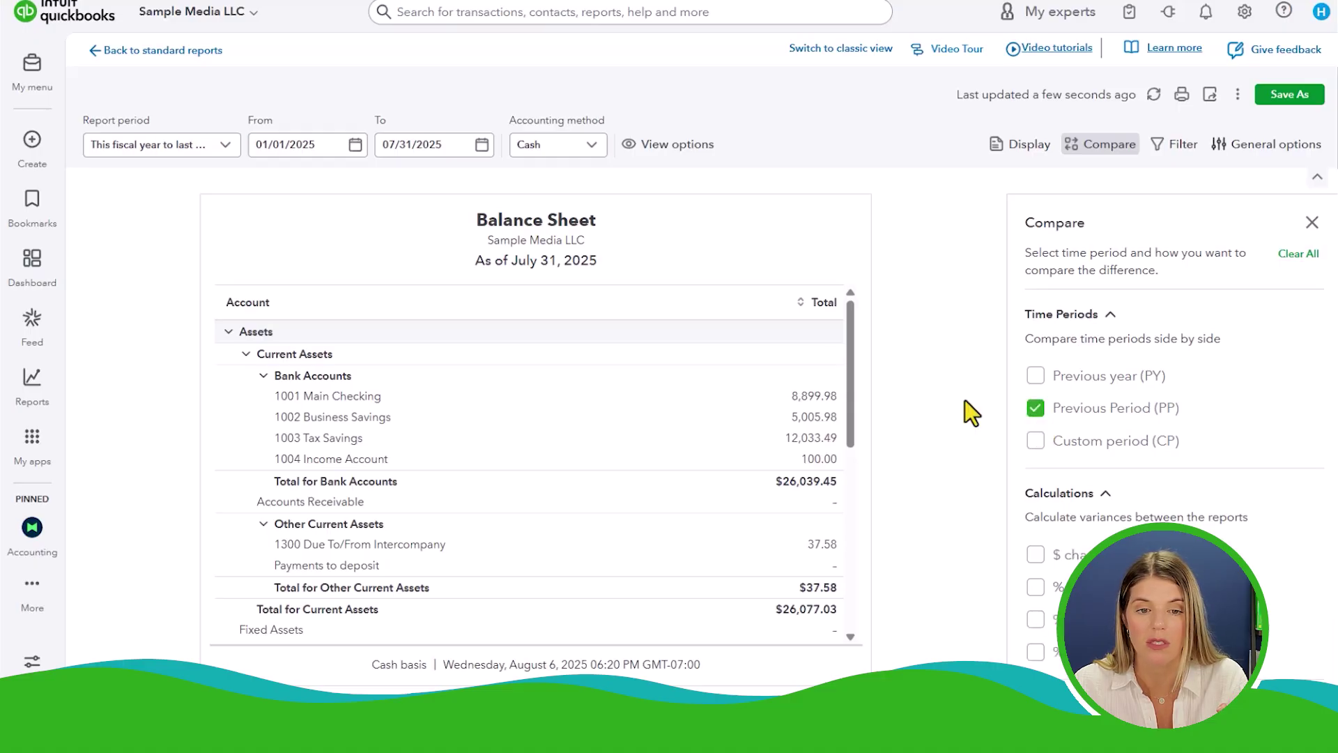
- Set the Balance Sheet's report period to Last month and add the $ change calculation to the comparison
click(221, 147)
click(222, 148)
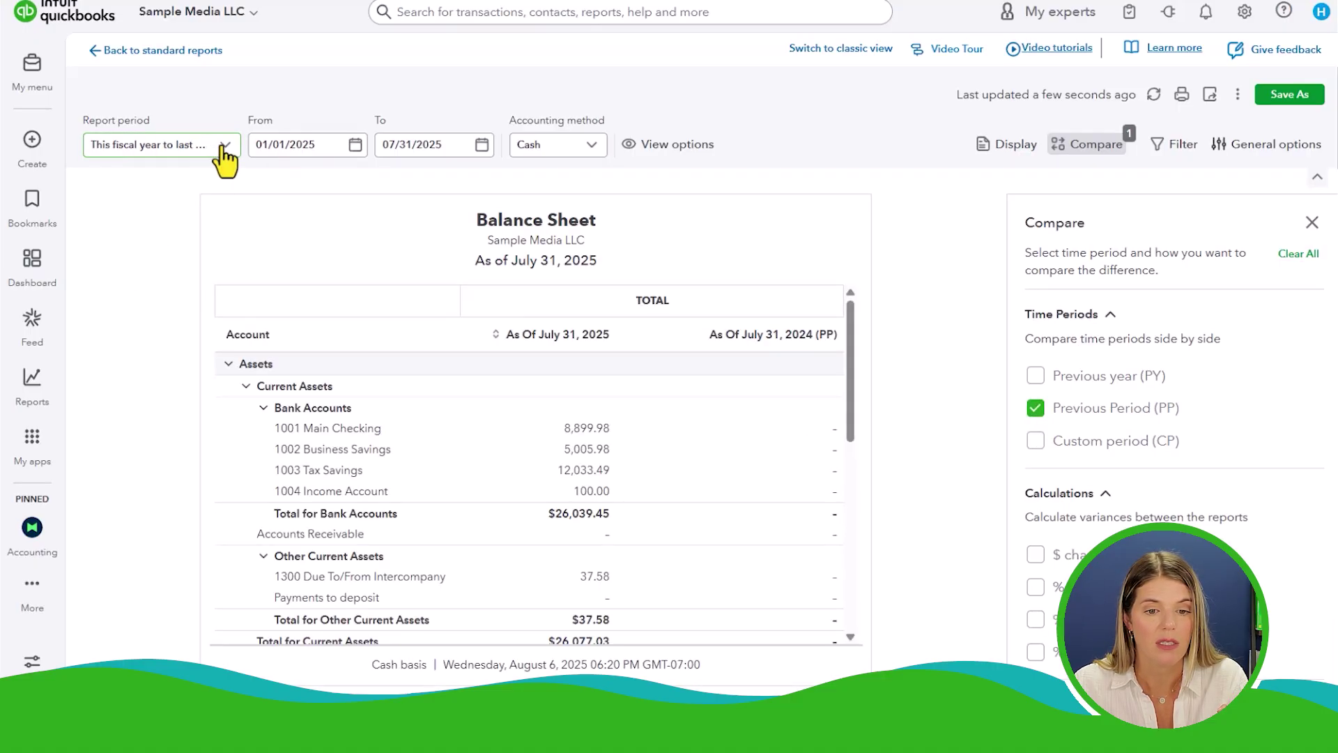
click(225, 155)
scroll(221, 223, up, 10)
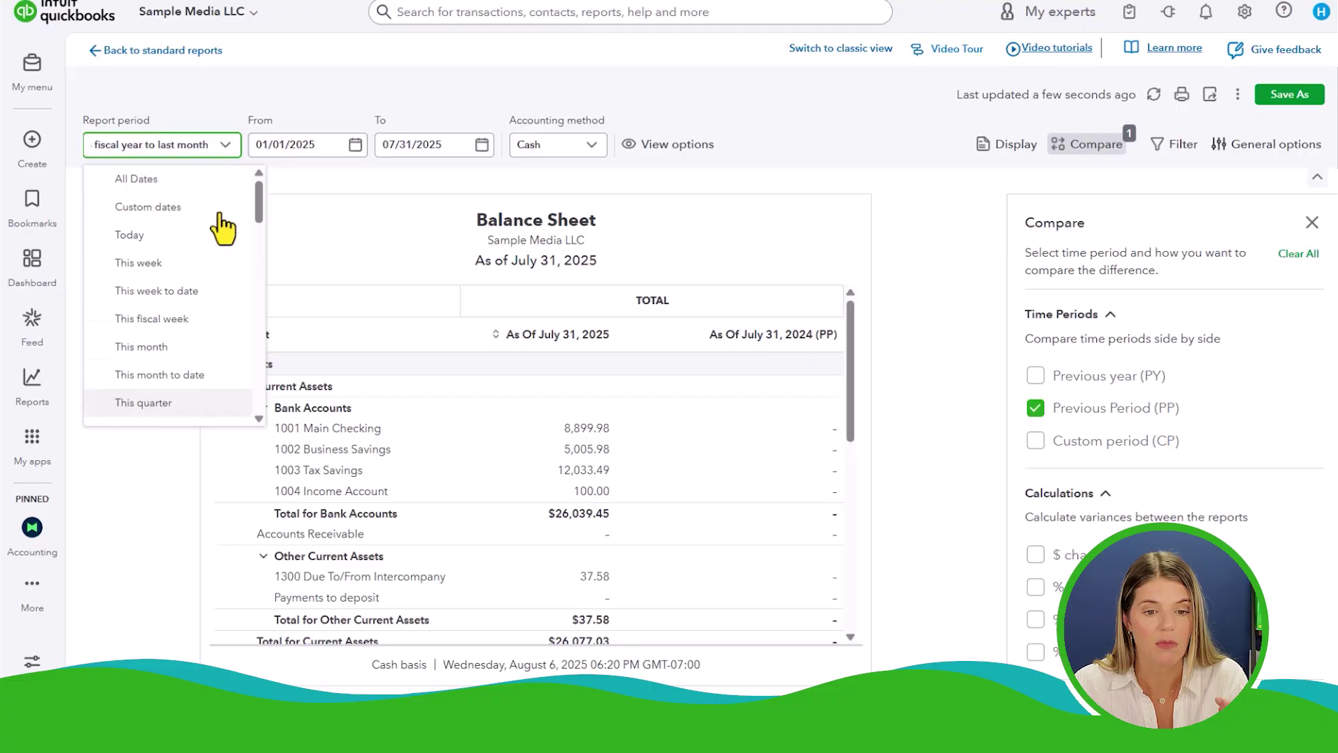
scroll(221, 230, down, 5)
click(142, 383)
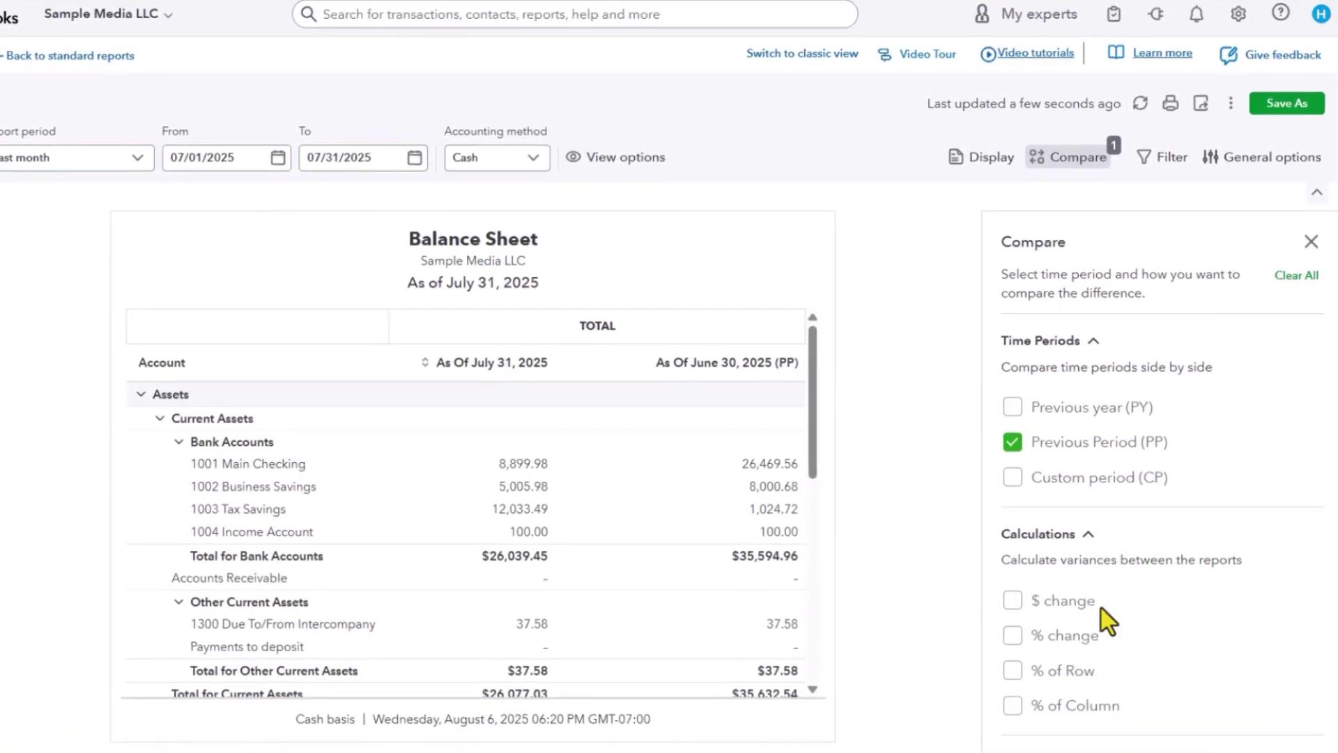
click(1012, 601)
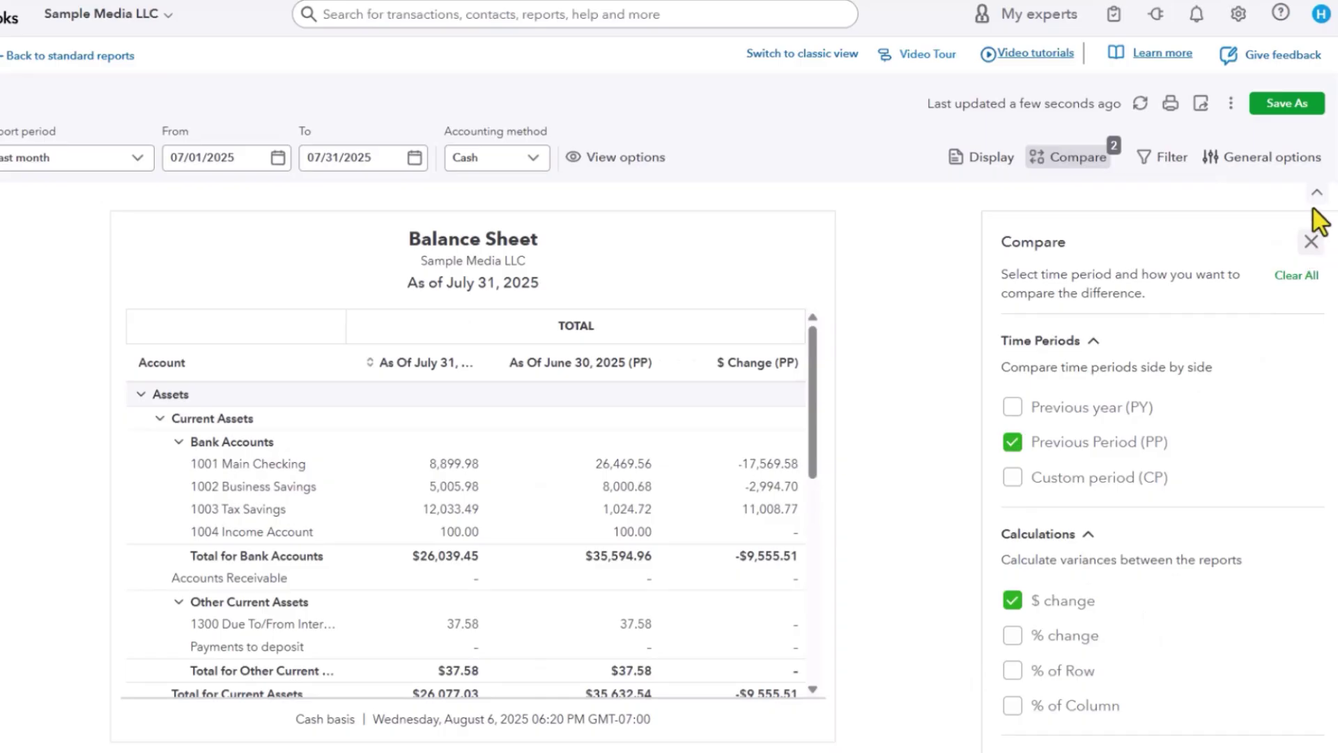
scroll(770, 528, down, 7)
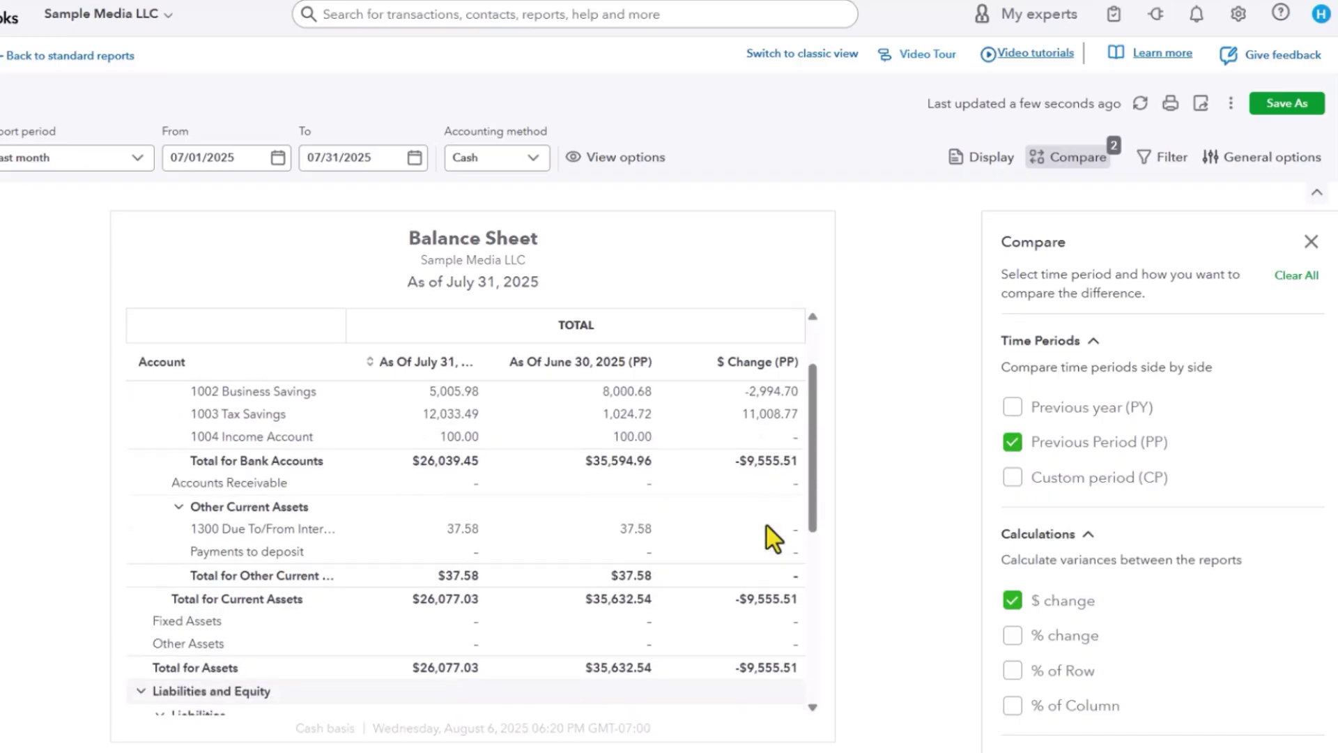
- Save the customised Balance Sheet as a new report named "Balance Sheet Compared to PM"
click(1286, 103)
click(530, 322)
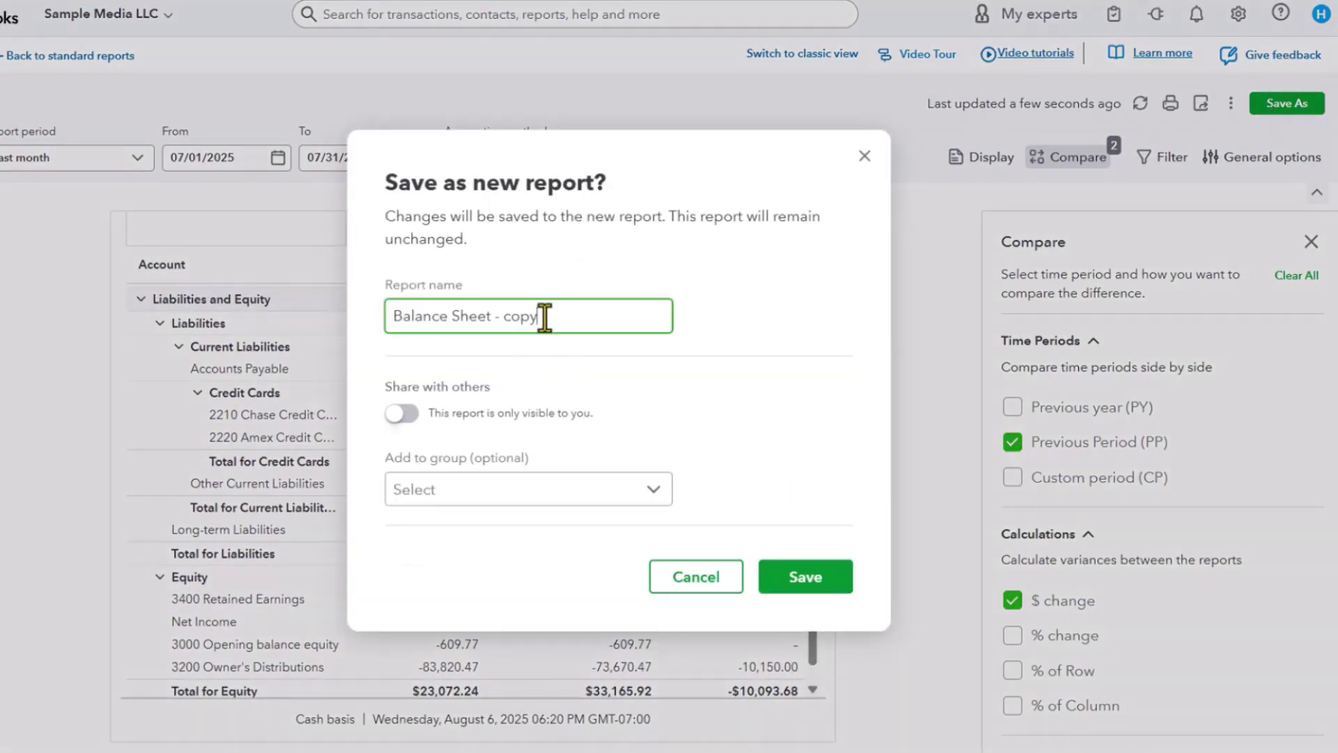
key(BackSpace)
key(BackSpace)
key(BackSpace)
key(BackSpace)
key(BackSpace)
key(BackSpace)
text(Compared to PM)
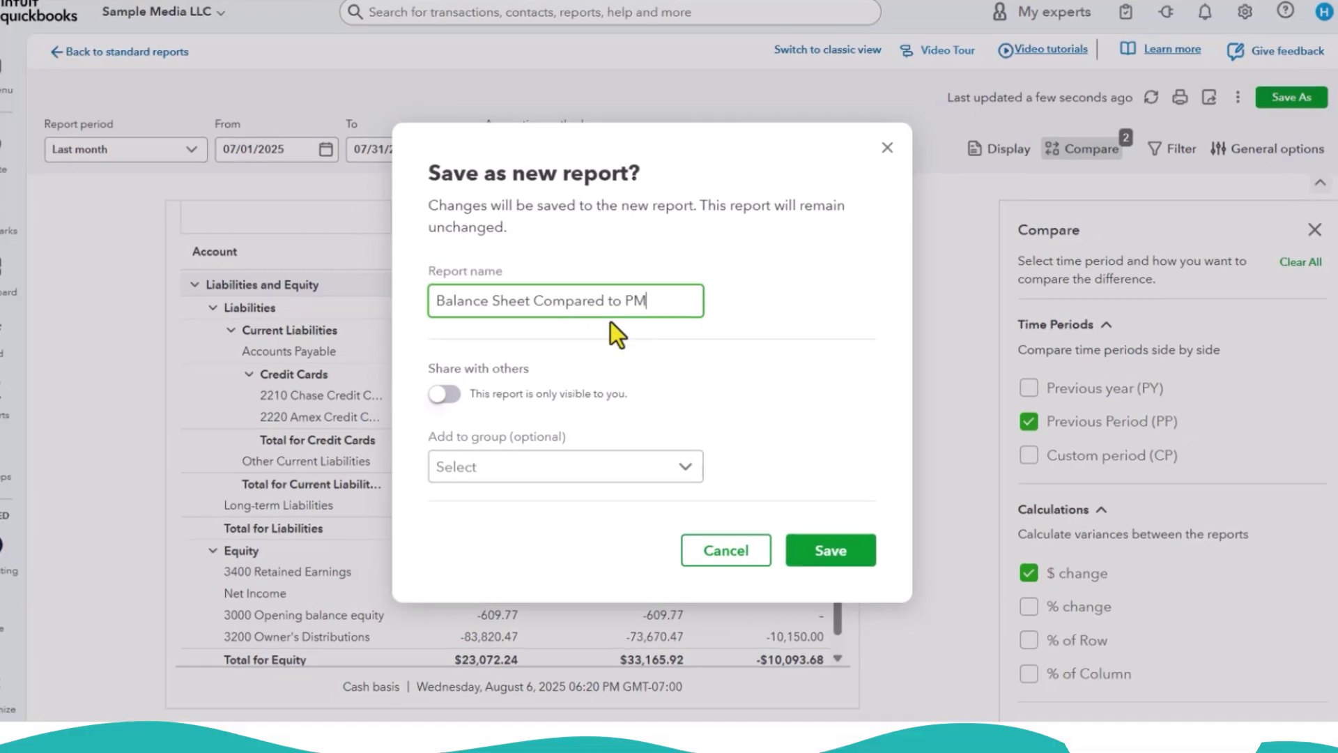
click(851, 541)
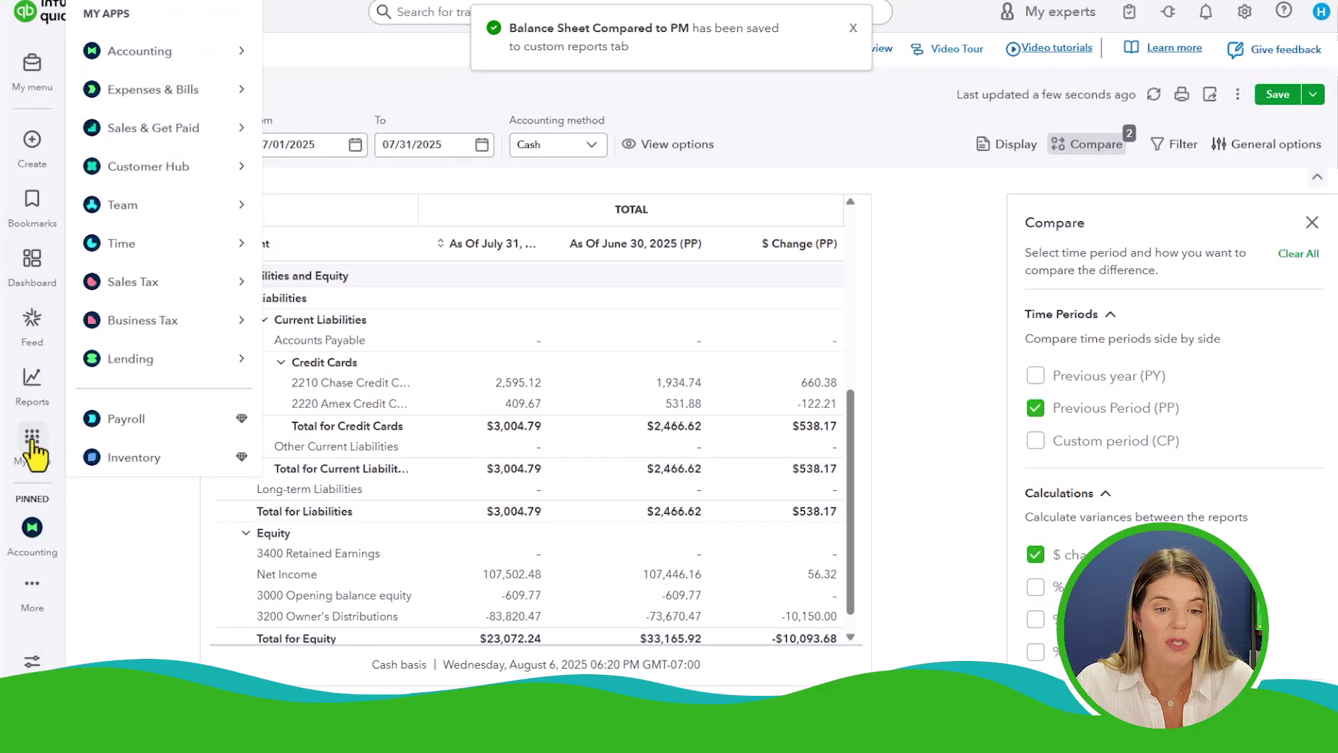
- Open the Accounts receivable aging summary from the favorites in the standard reports
mouse_move(33, 382)
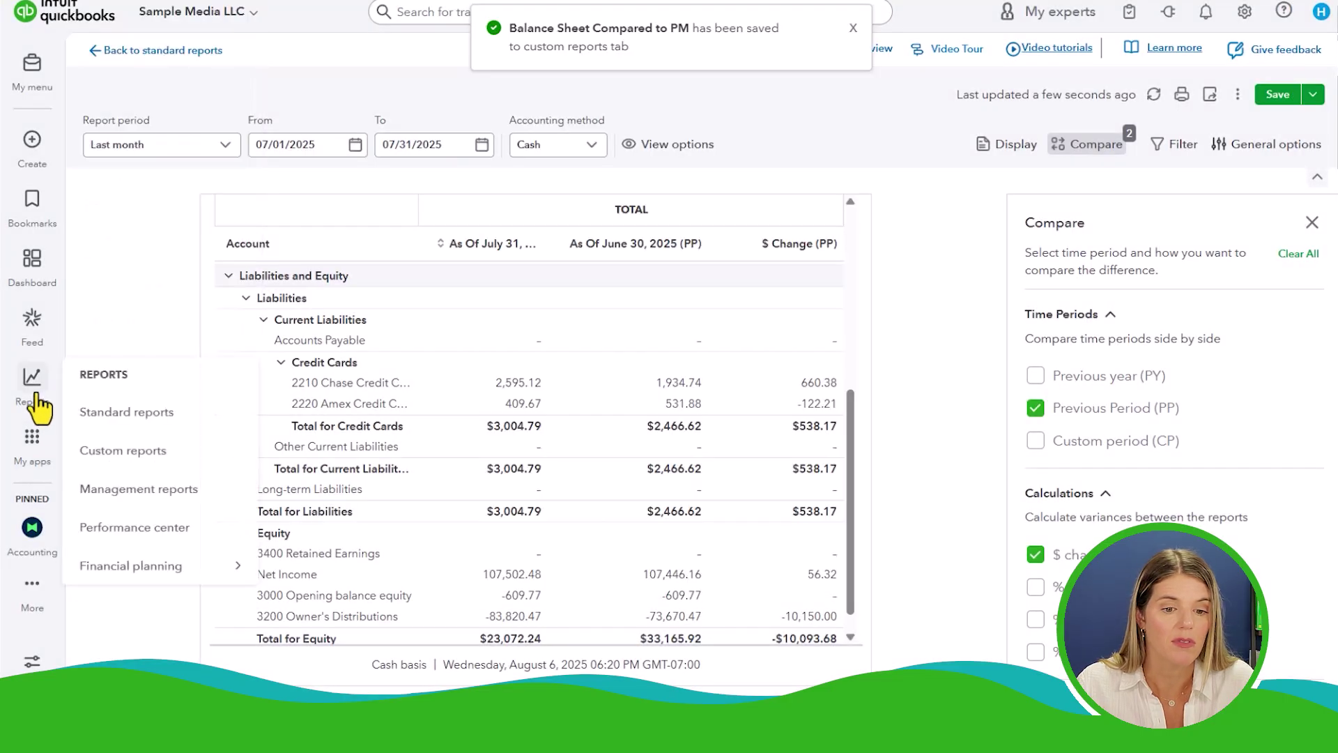
click(87, 417)
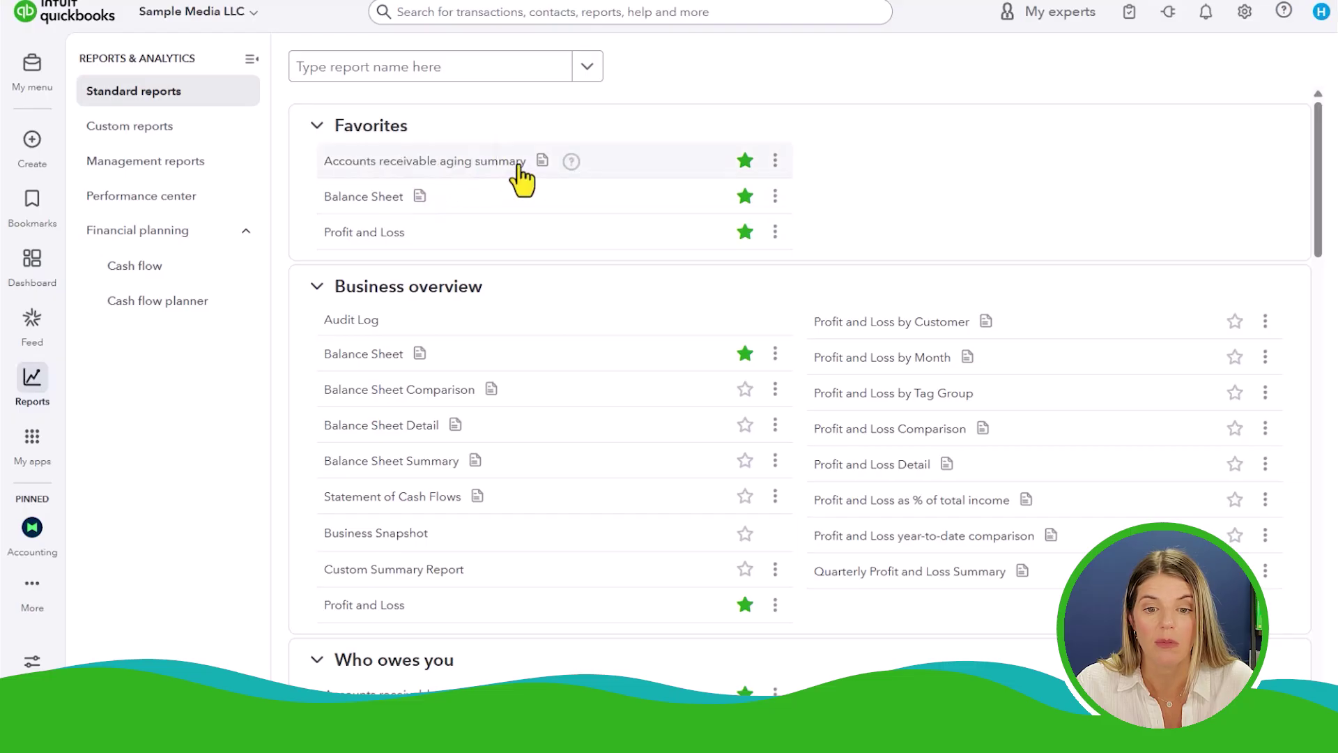
click(446, 161)
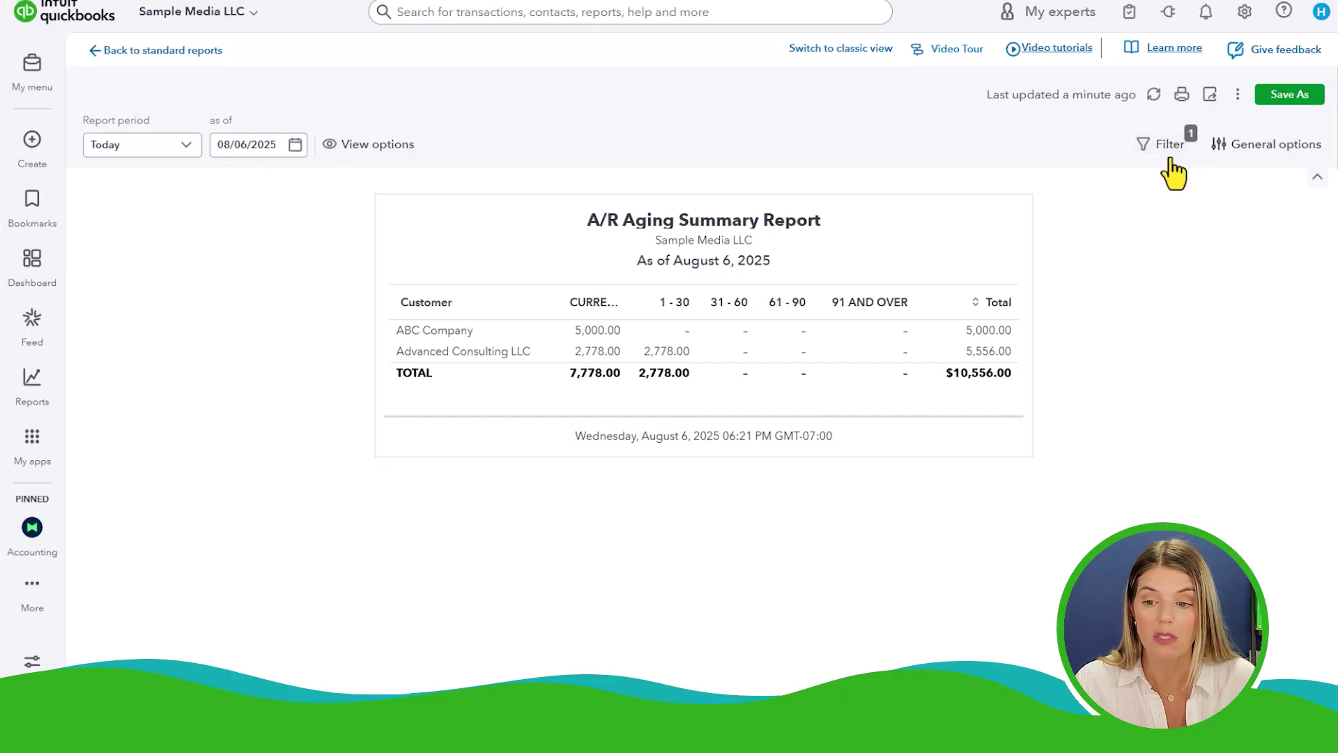
- Review the A/R aging report's general options, including its number format and column configurations
click(1247, 145)
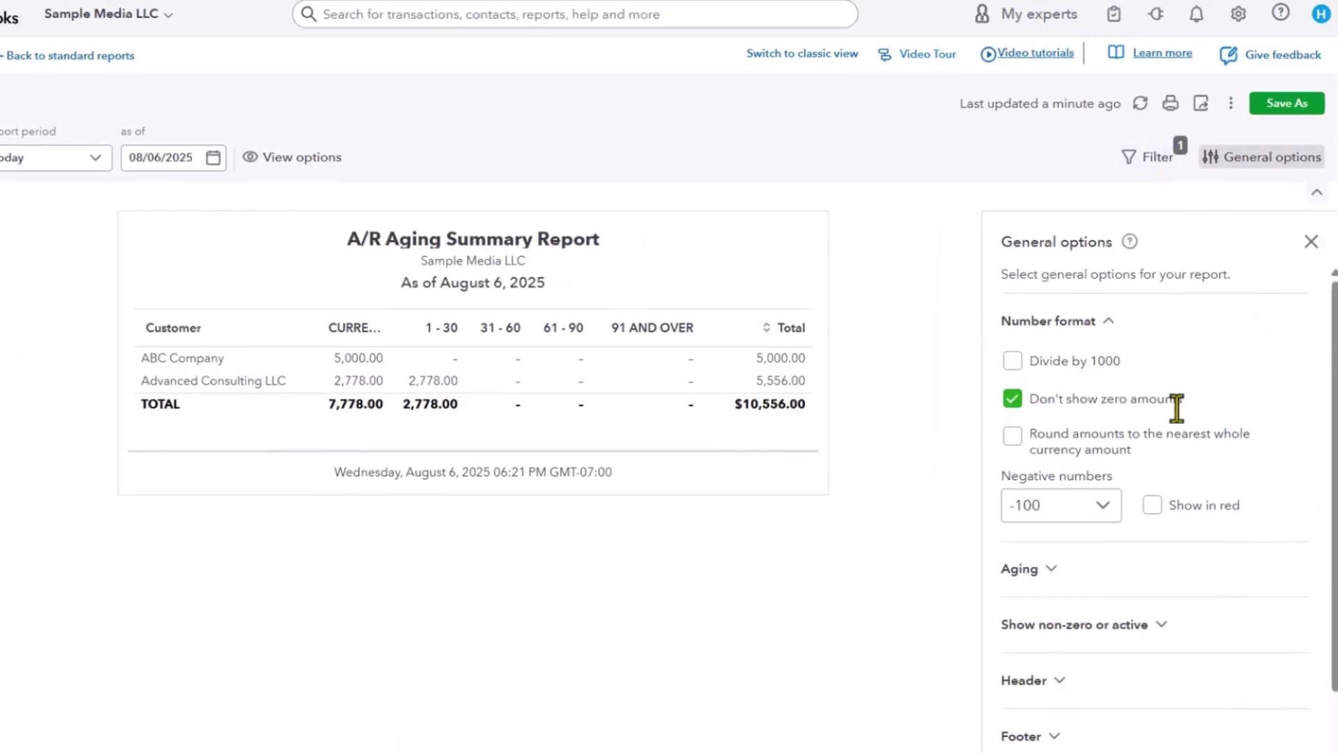
scroll(1182, 415, down, 2)
scroll(1185, 424, up, 2)
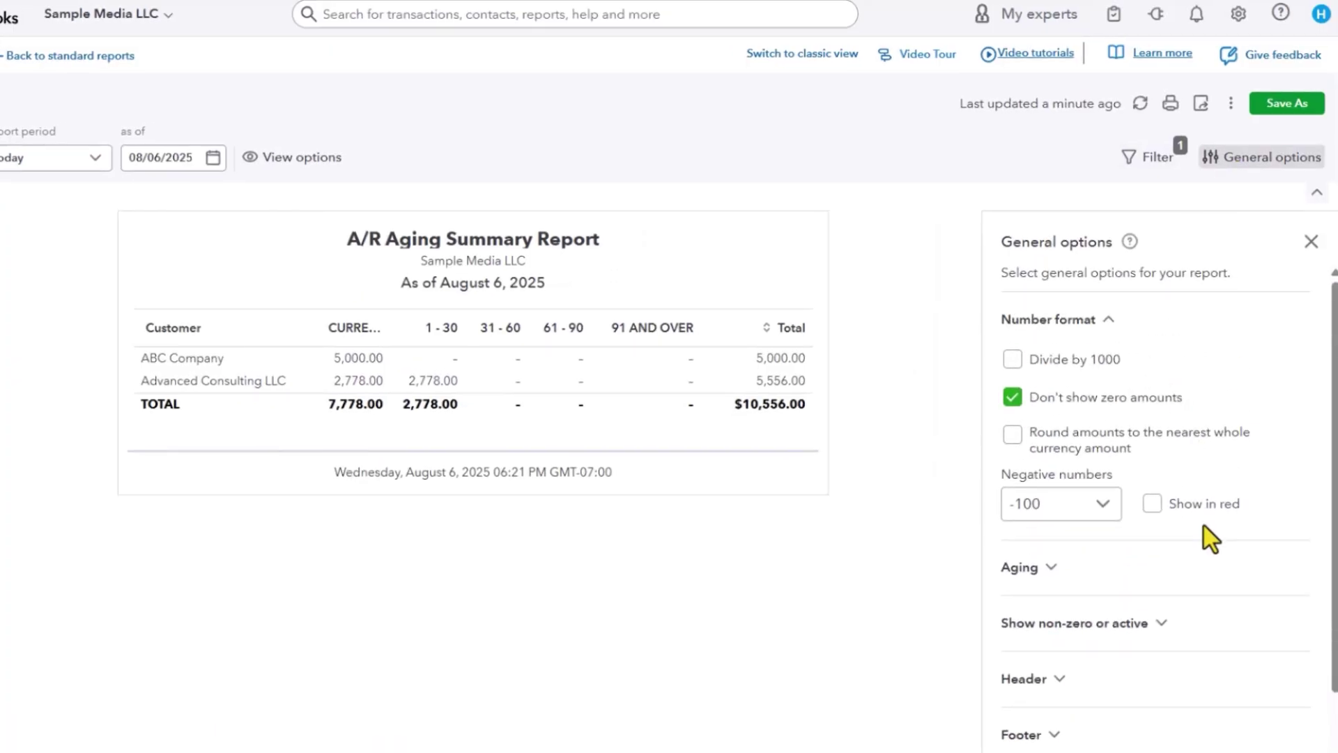
scroll(1171, 627, down, 2)
click(1136, 700)
scroll(1147, 669, down, 1)
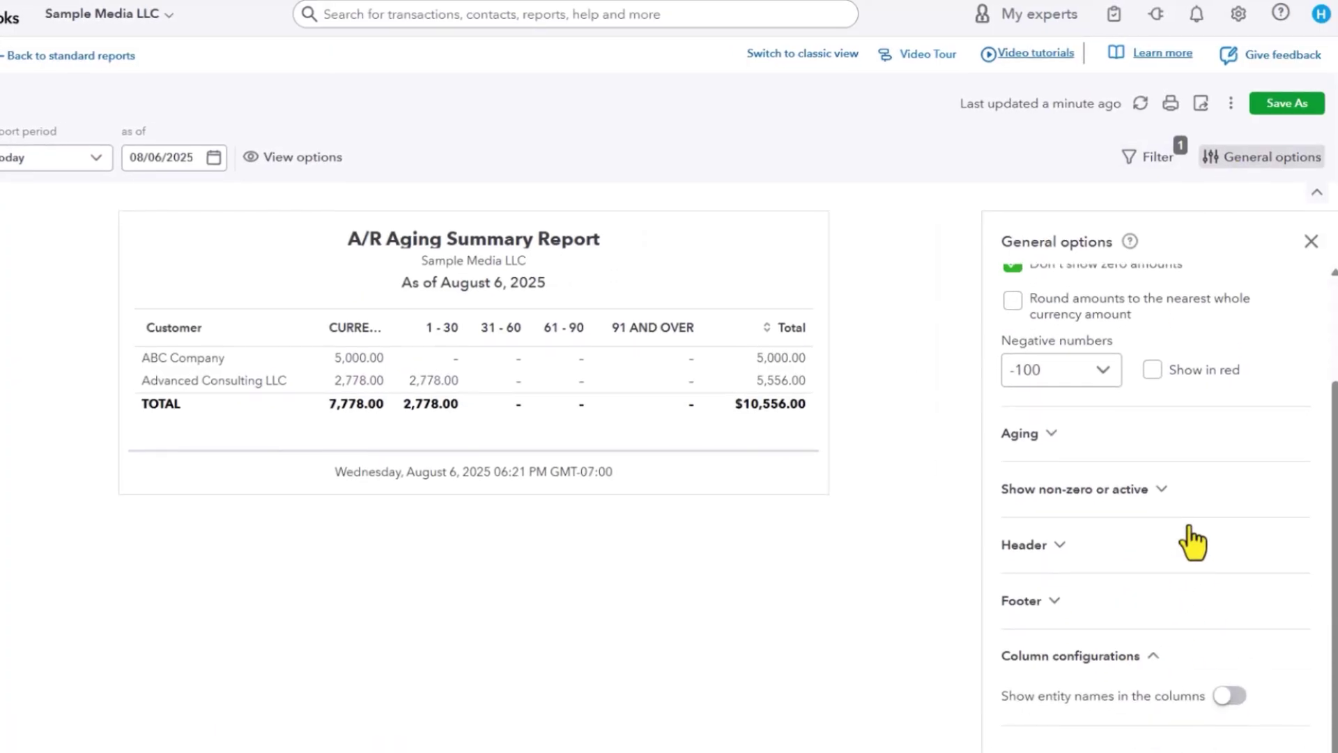
- Return to the standard reports, browse the report categories from Business overview to Payroll, and dismiss the payroll report notice
mouse_move(41, 401)
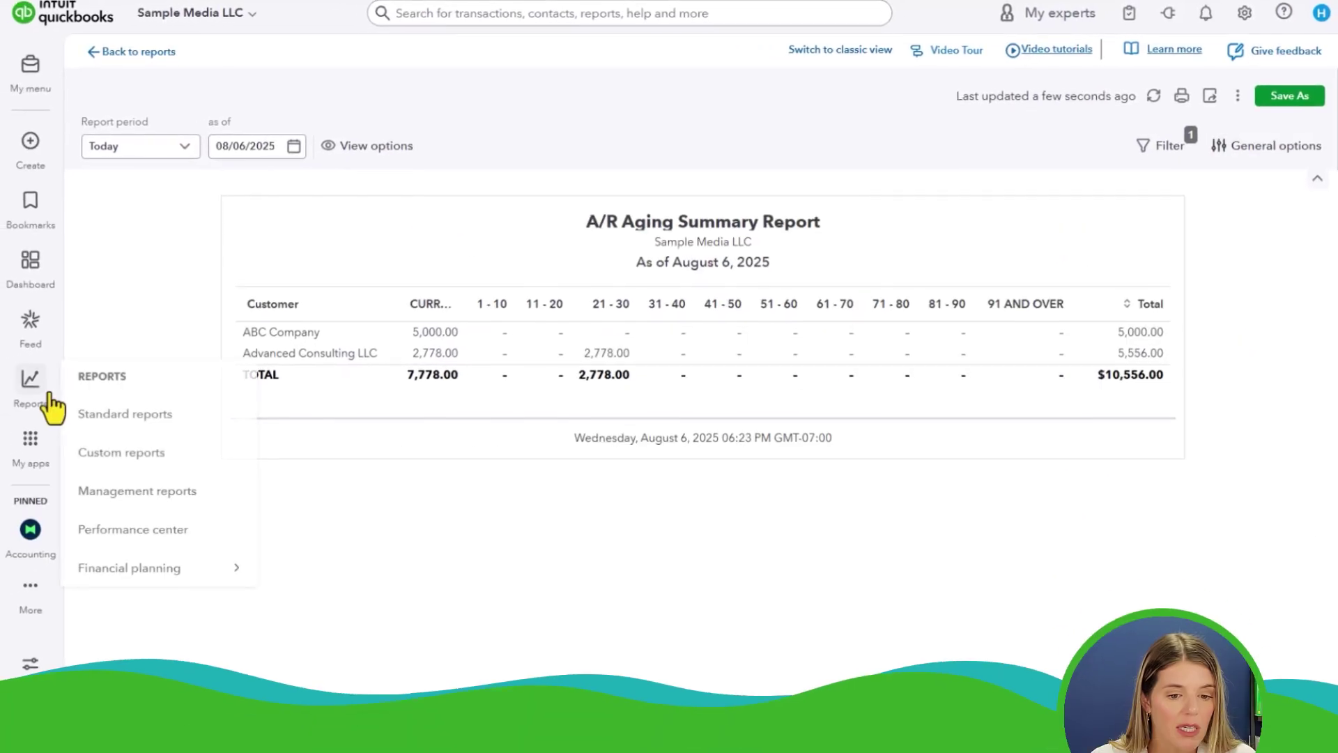
click(98, 415)
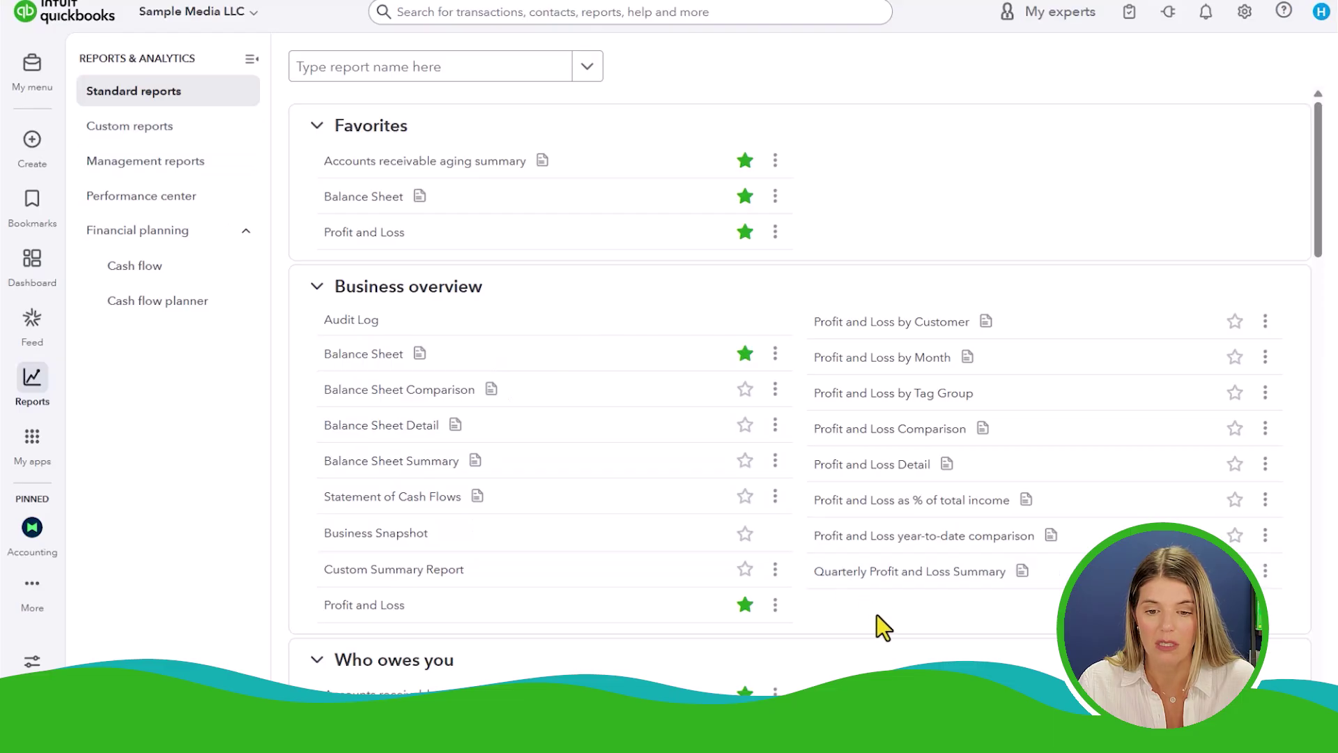
scroll(877, 616, down, 3)
scroll(877, 617, down, 4)
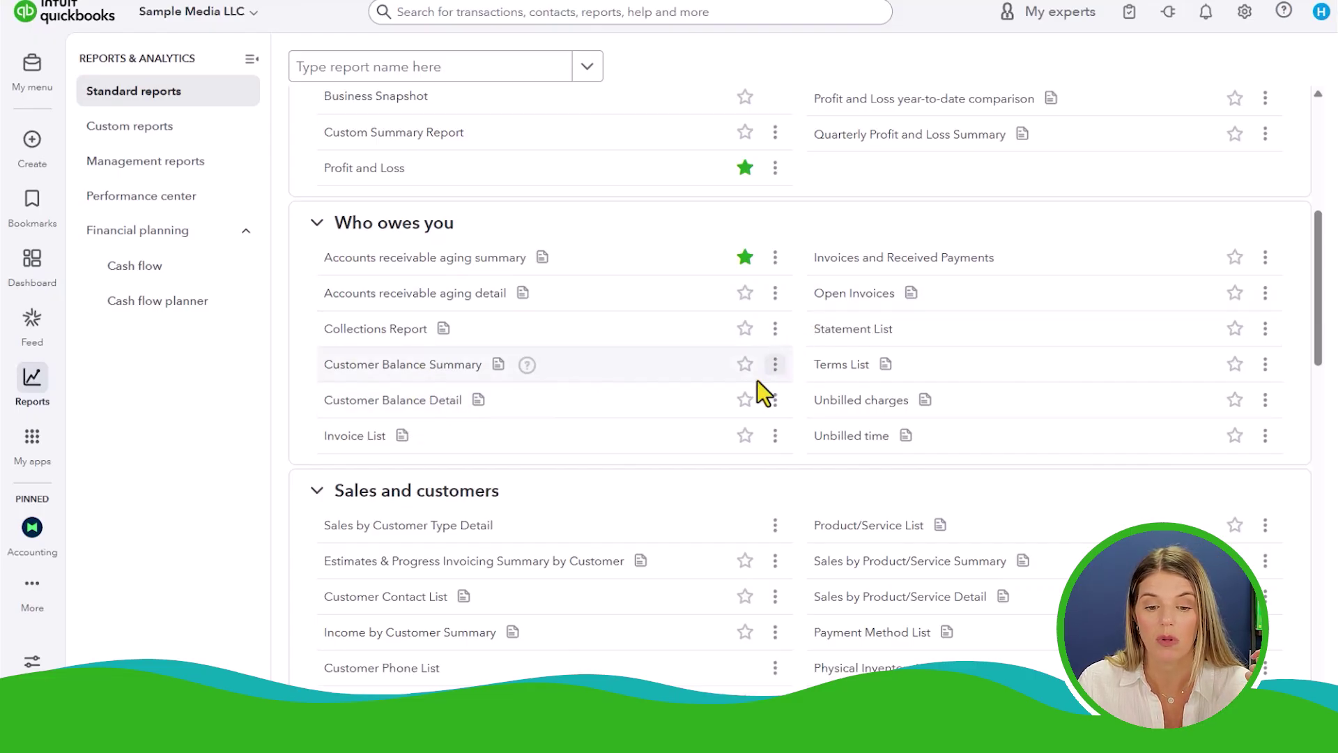
scroll(708, 429, down, 3)
scroll(709, 428, down, 1)
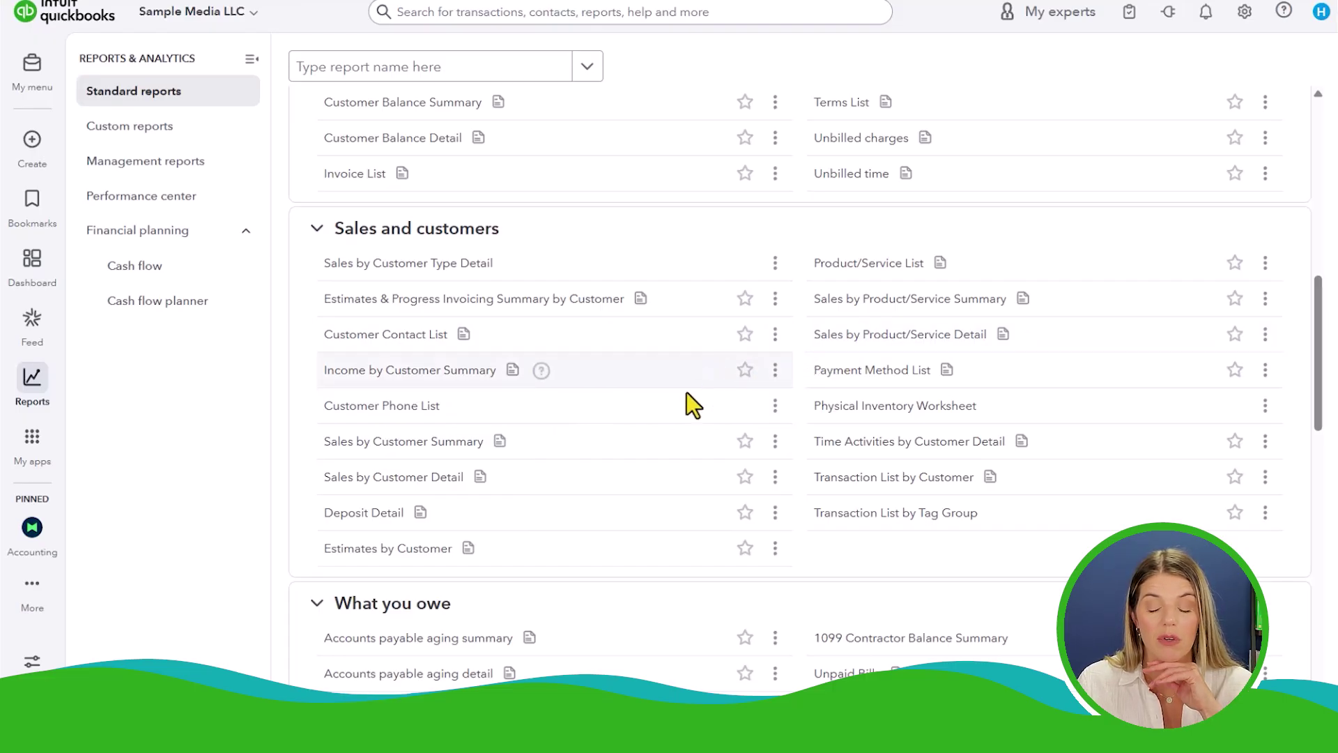
scroll(680, 399, down, 2)
scroll(682, 409, down, 2)
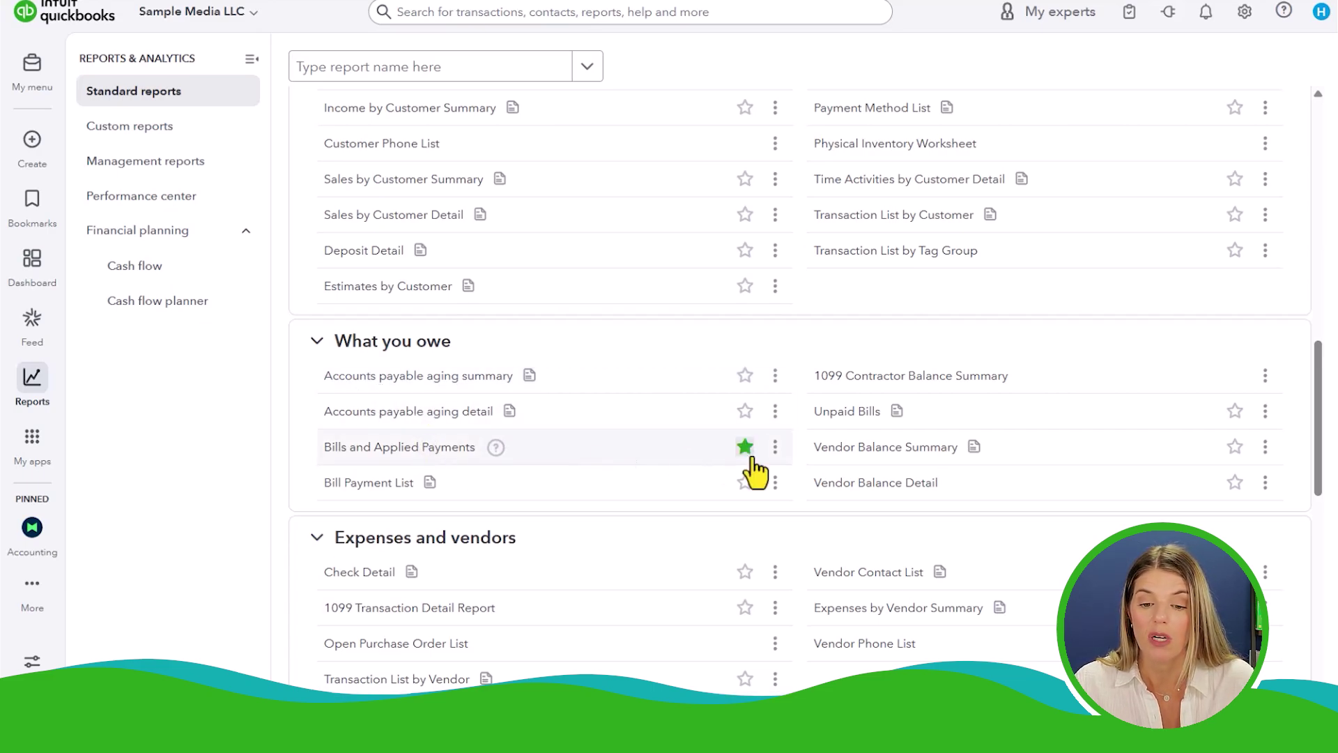
scroll(552, 399, down, 1)
scroll(552, 405, down, 2)
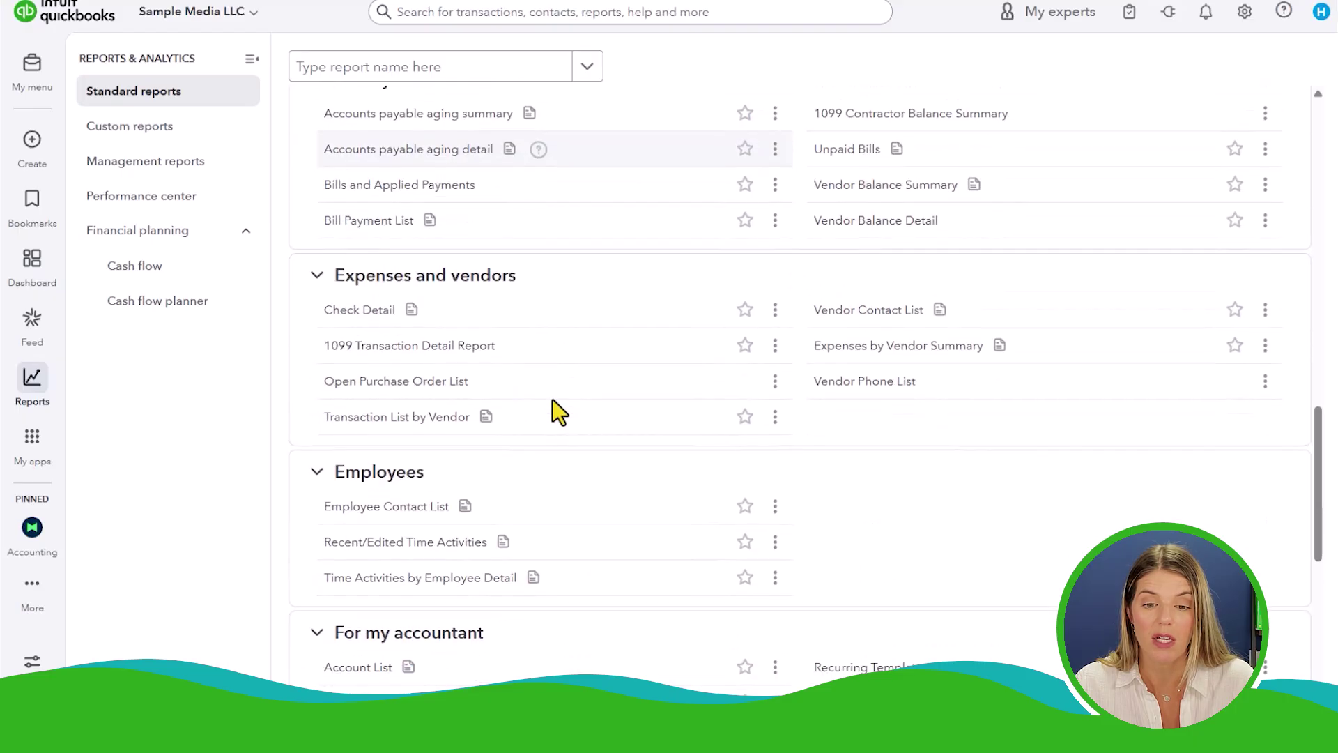
scroll(418, 415, down, 2)
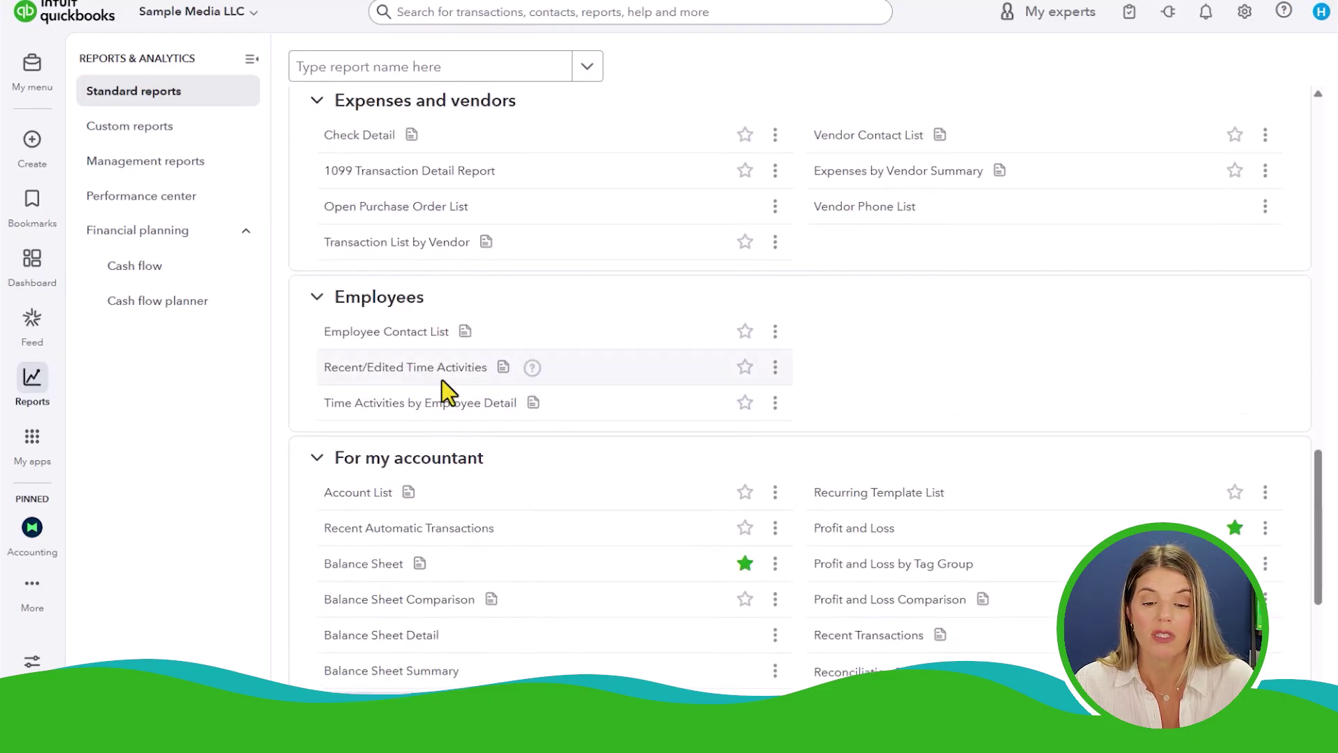
scroll(444, 388, down, 2)
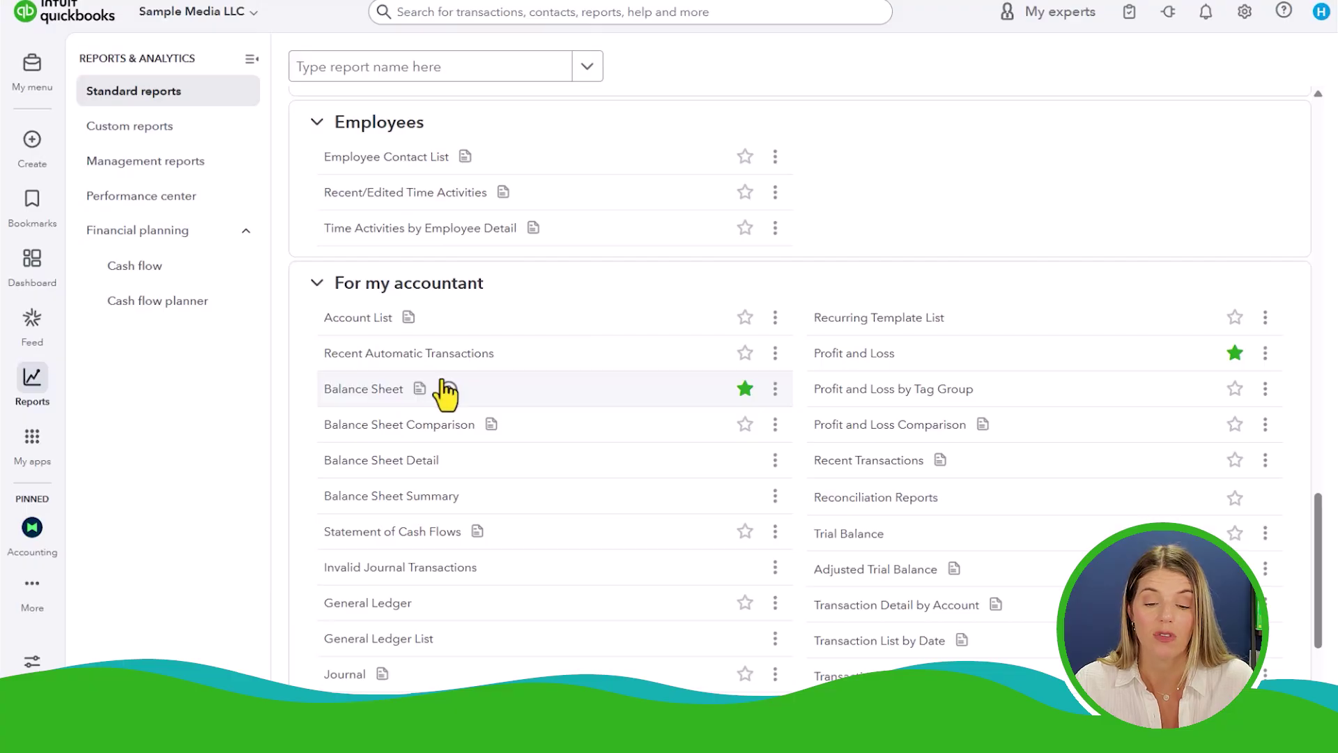
scroll(476, 345, down, 2)
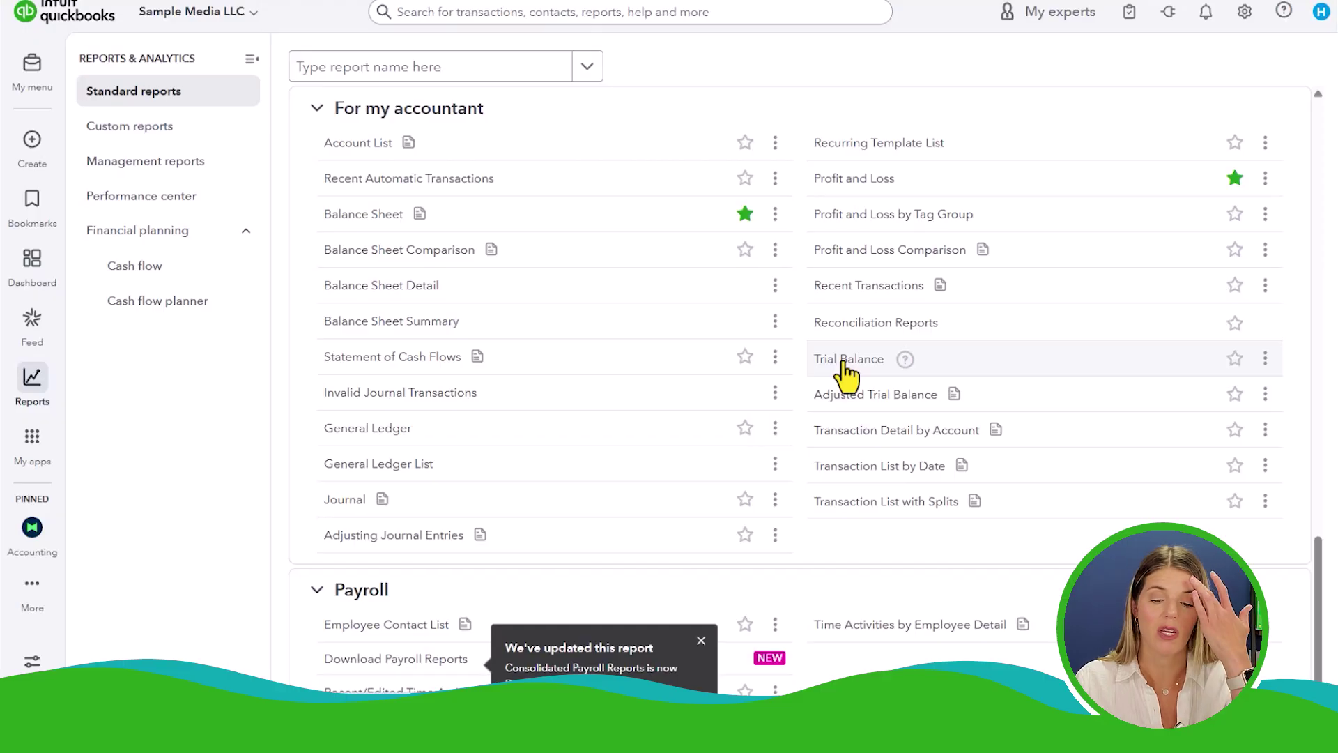
scroll(658, 365, down, 1)
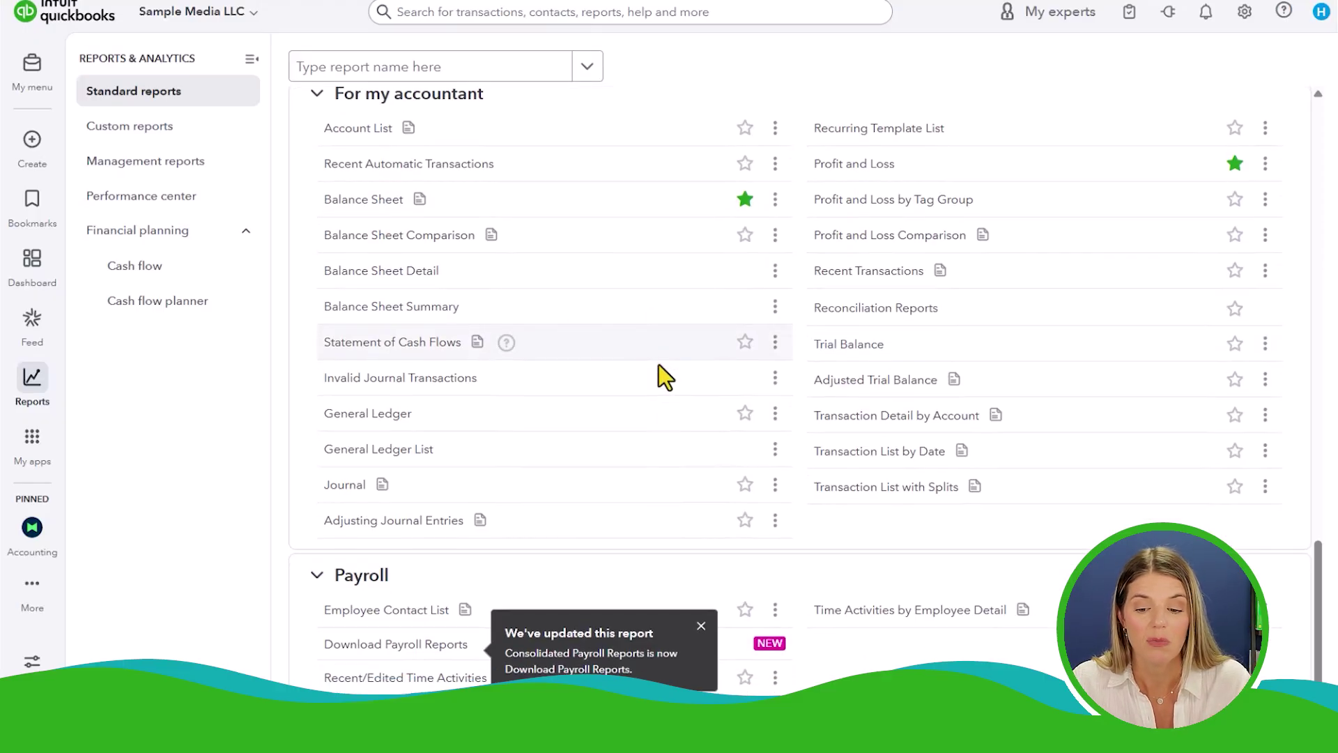
click(700, 627)
- Check the available management reports and review the Performance center's expense, revenue and profit charts
mouse_move(54, 202)
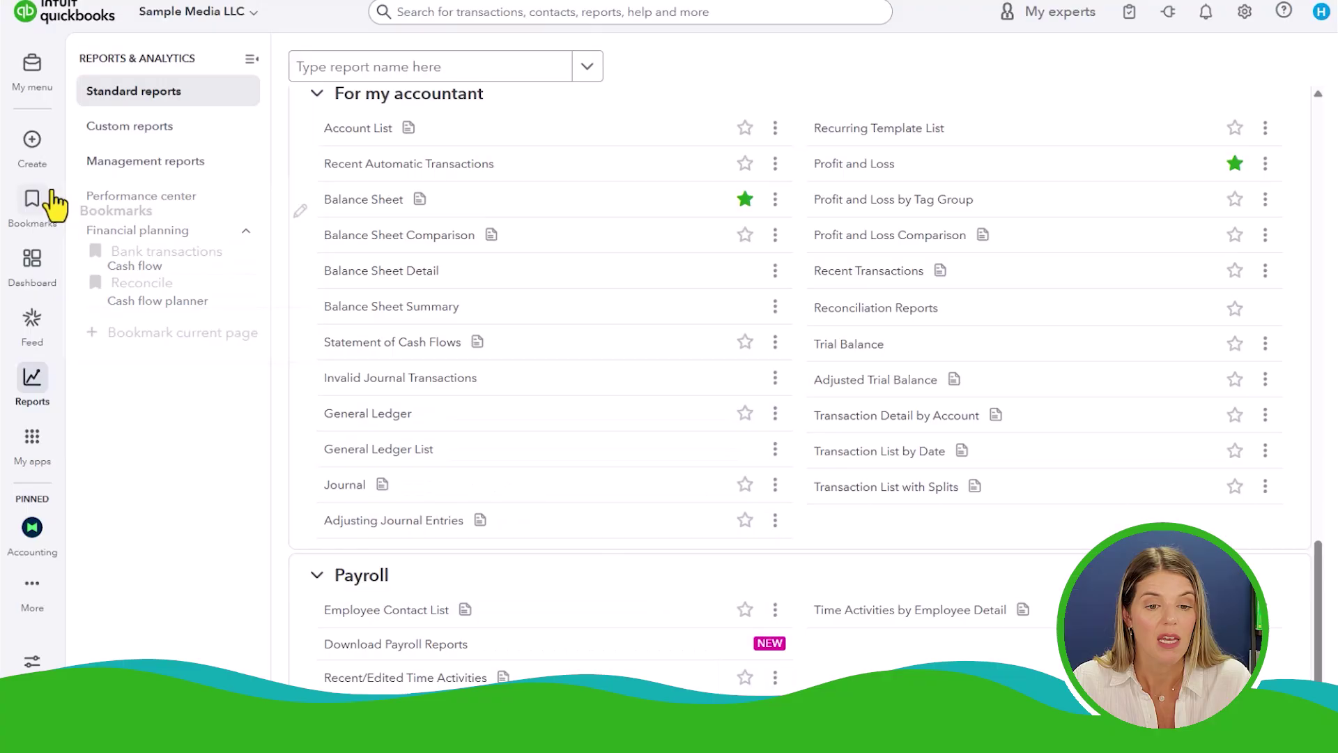
click(117, 167)
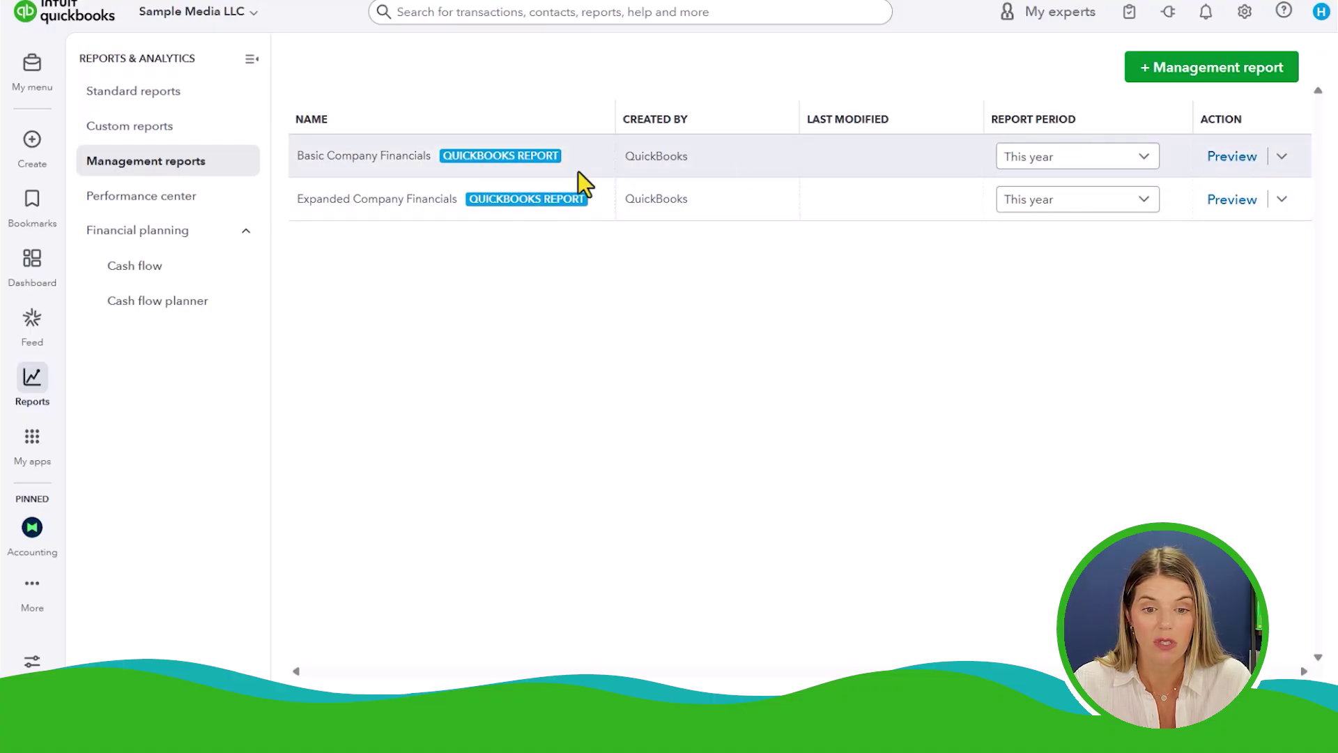
click(132, 221)
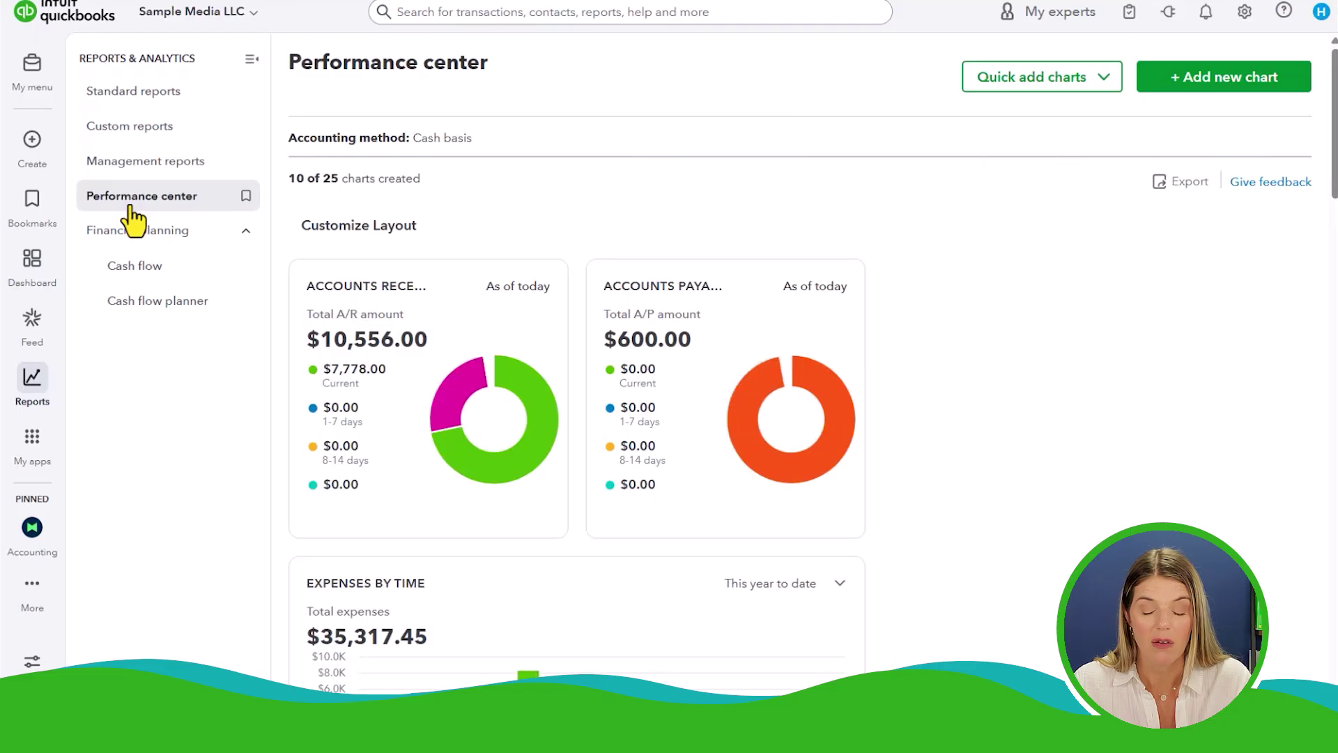
scroll(646, 218, down, 6)
scroll(647, 217, down, 10)
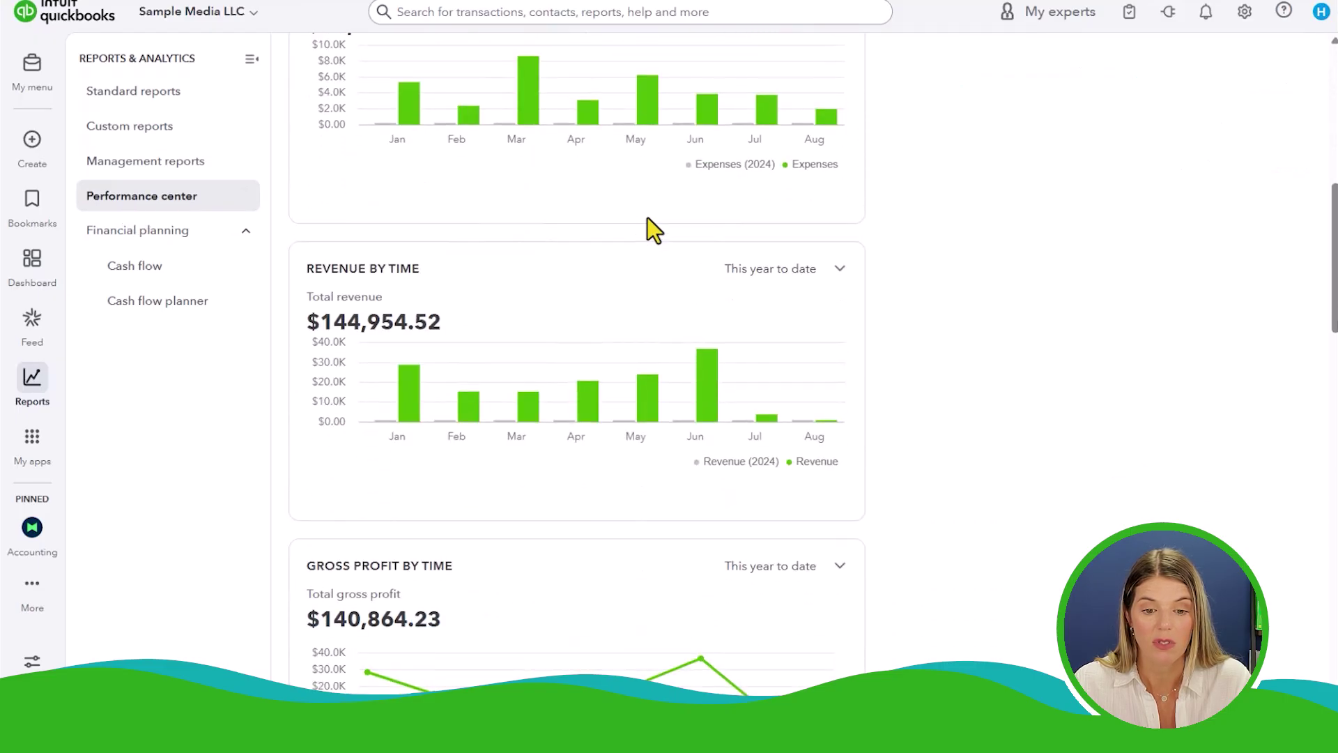
- Review the Cash flow trend and the Cash flow planner's chart and upcoming transactions under Financial planning
click(145, 244)
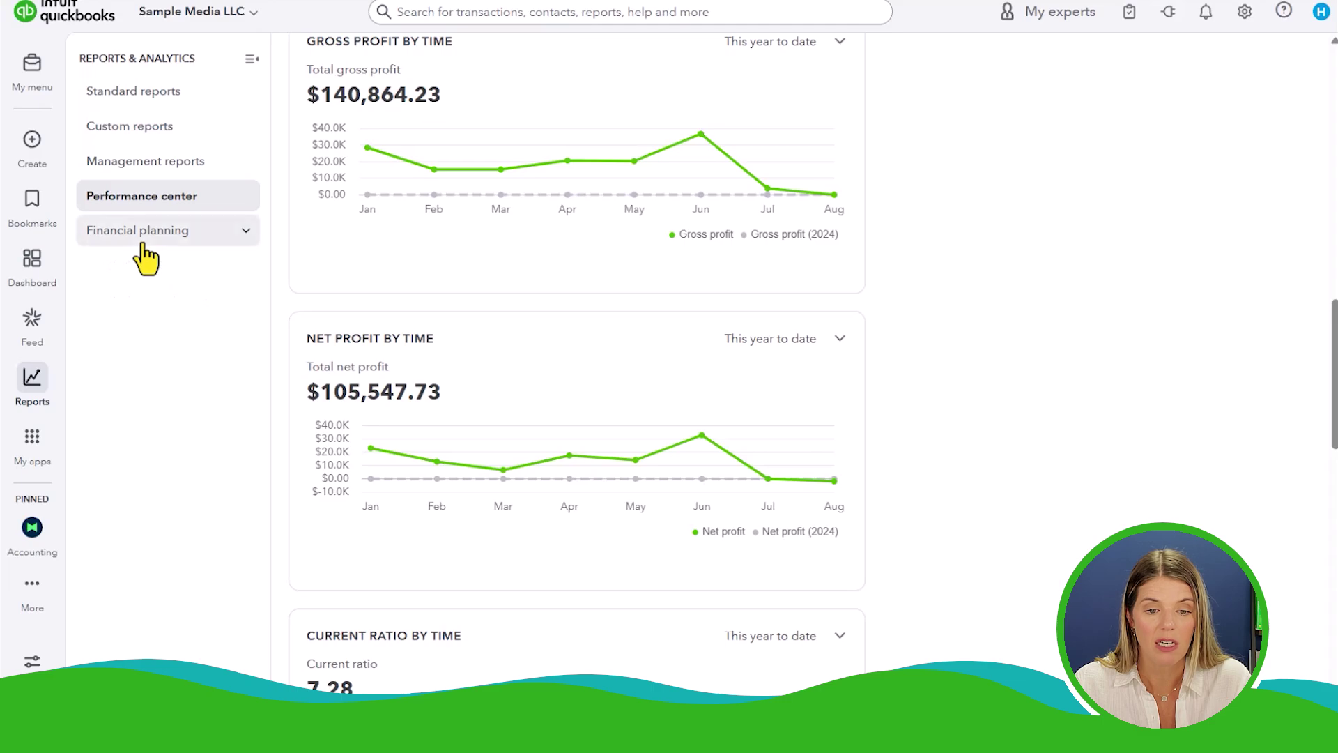
click(142, 238)
click(152, 269)
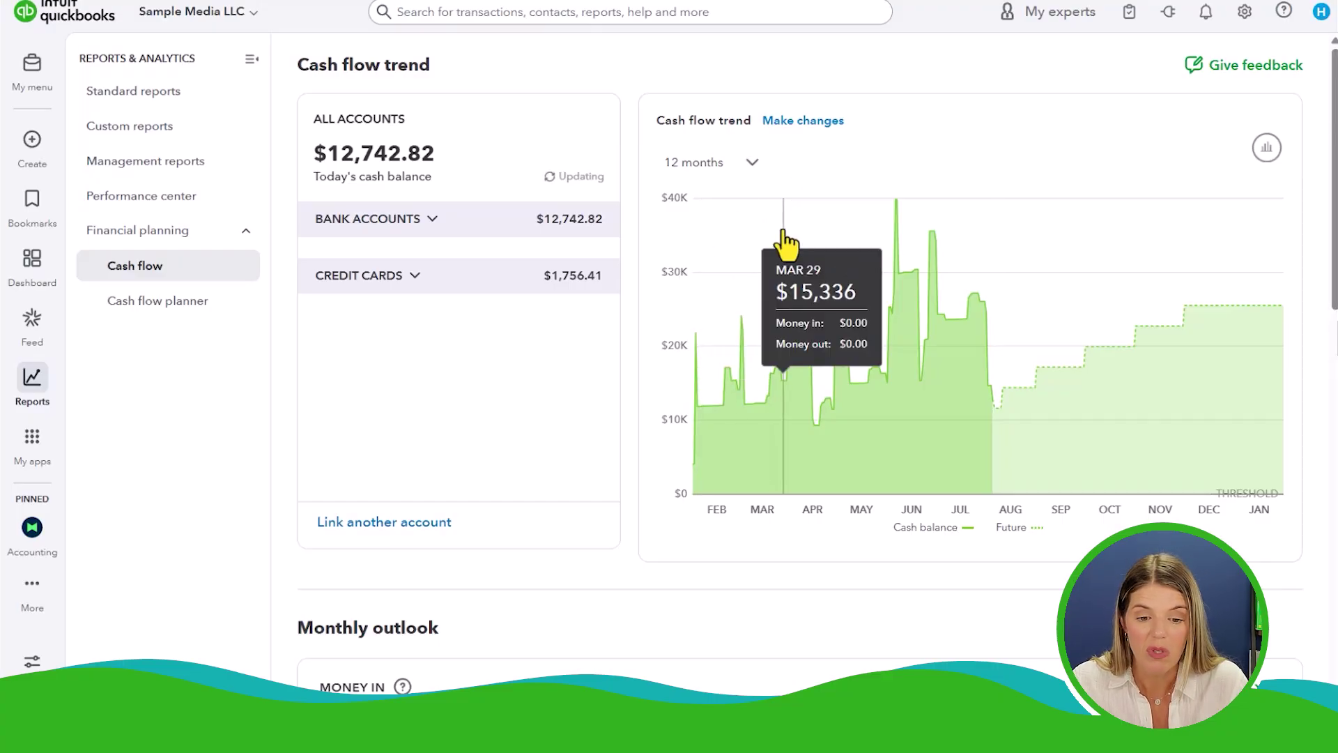
click(183, 312)
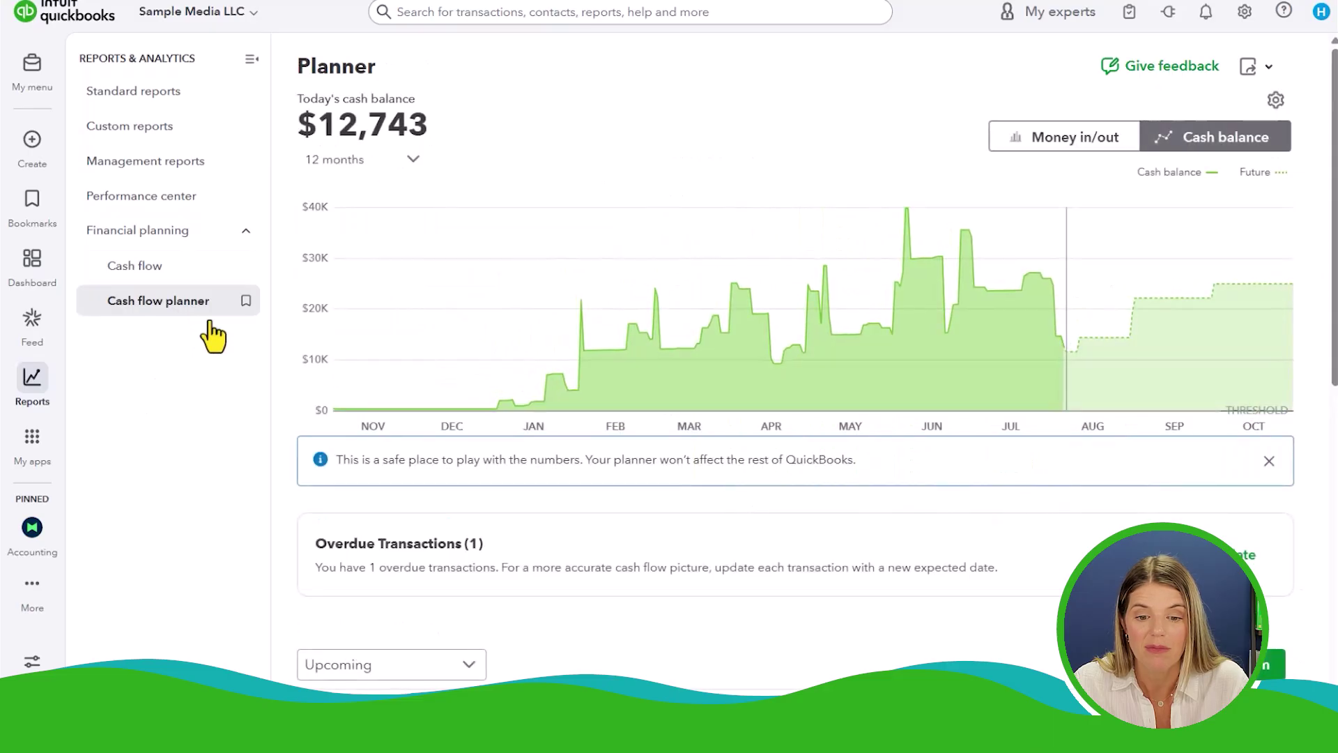
scroll(740, 430, down, 2)
scroll(740, 431, down, 3)
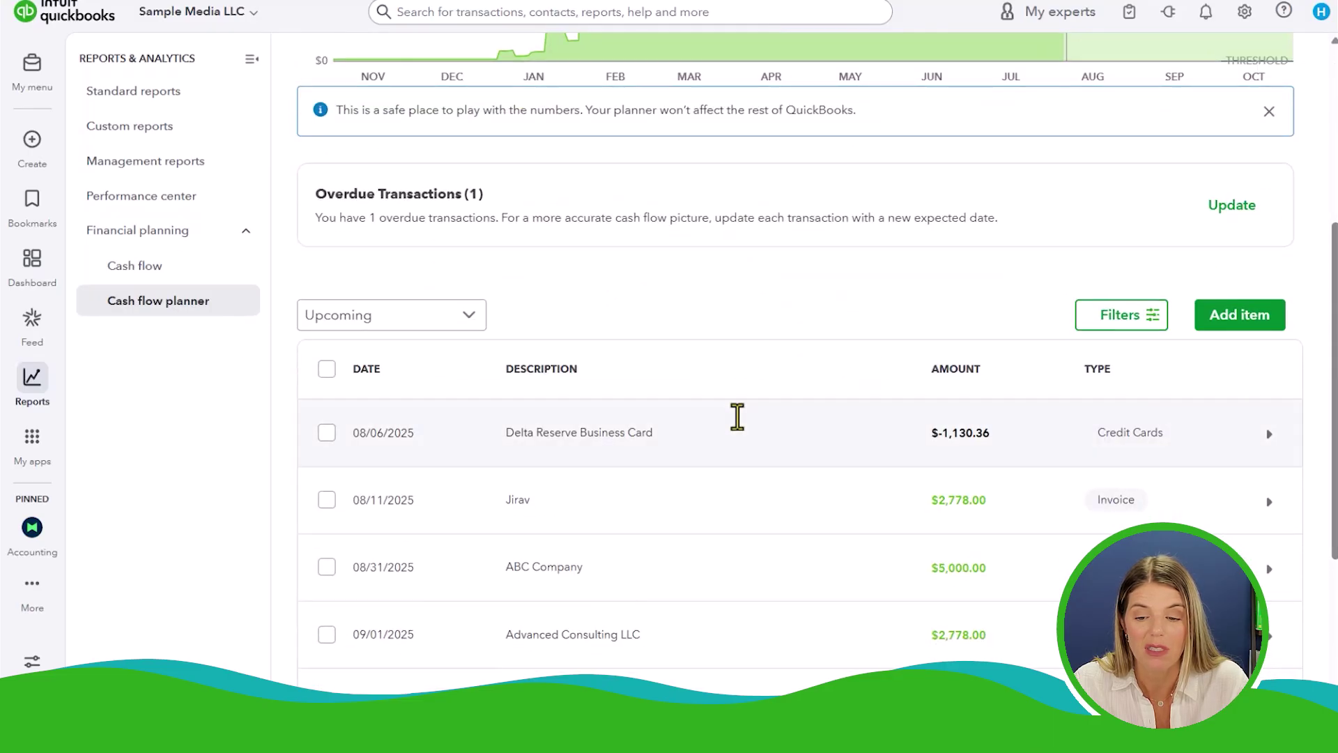
scroll(738, 416, up, 5)
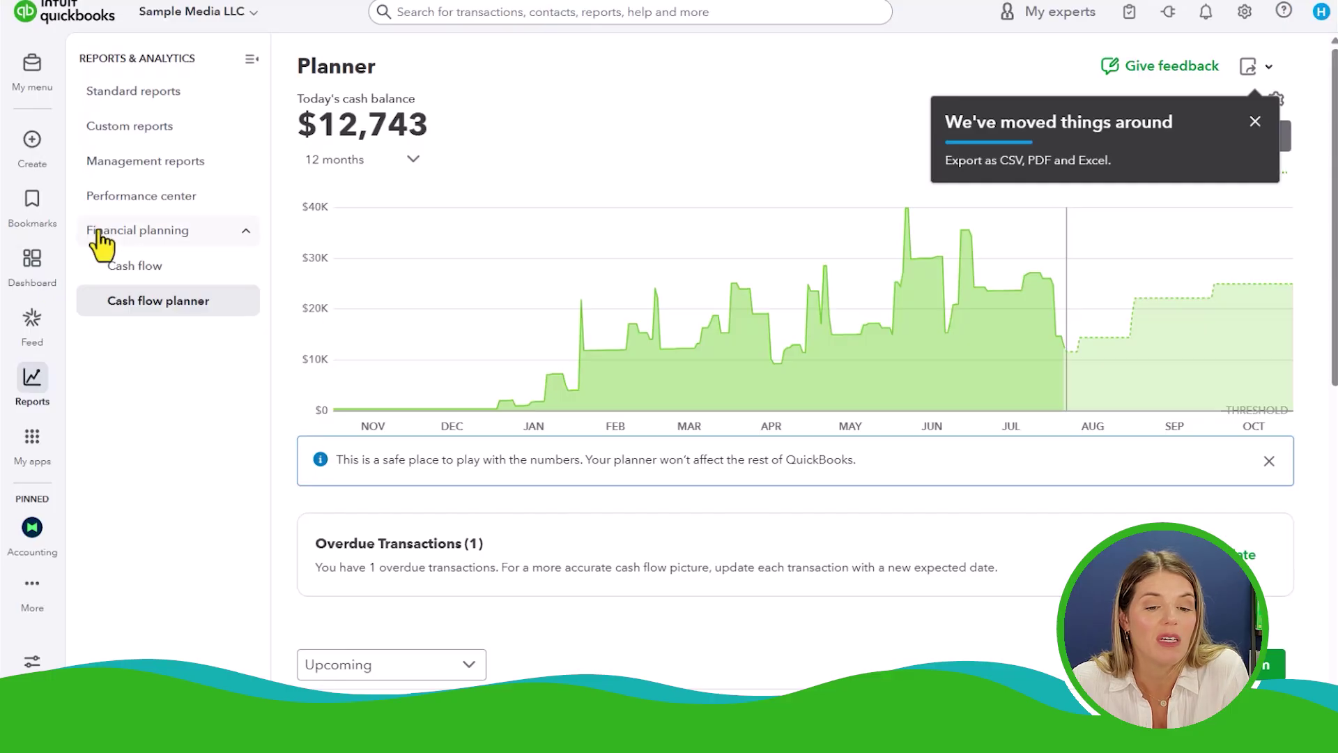
- Collapse the Financial planning section and return to the standard reports list
click(245, 231)
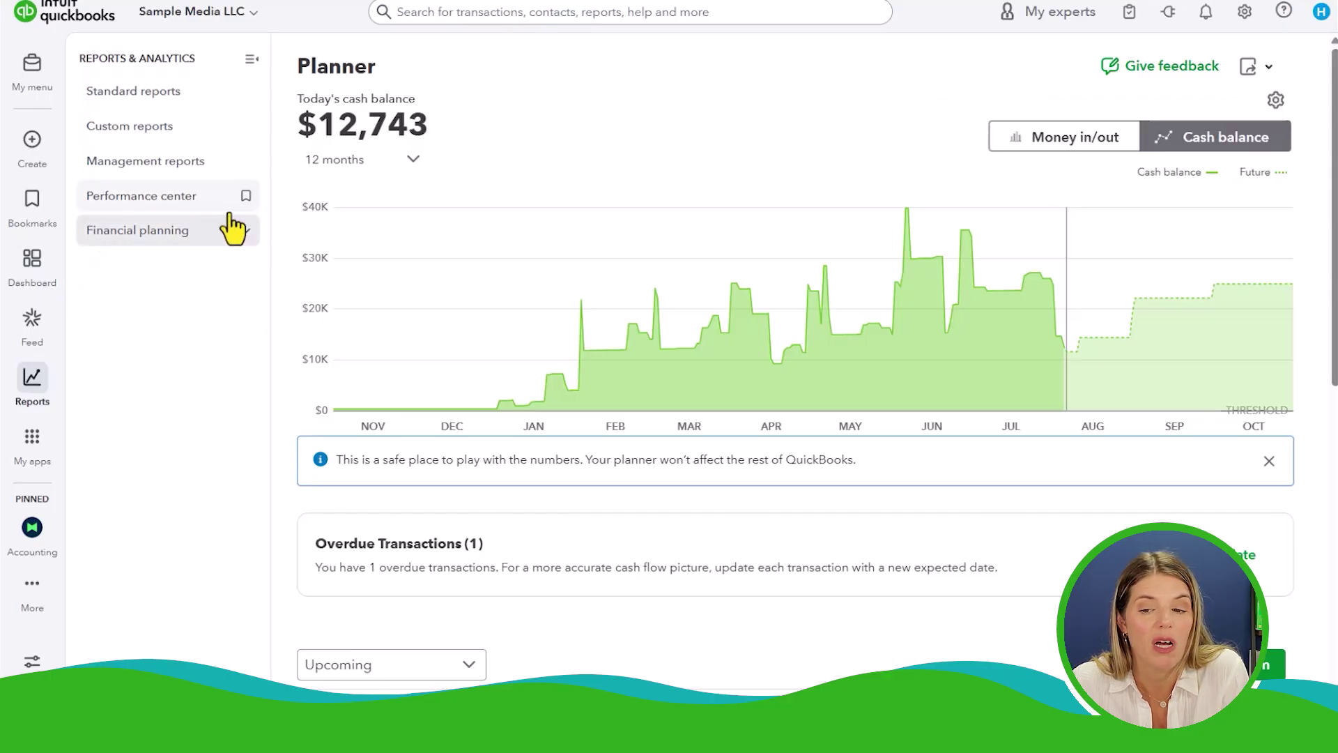
click(149, 97)
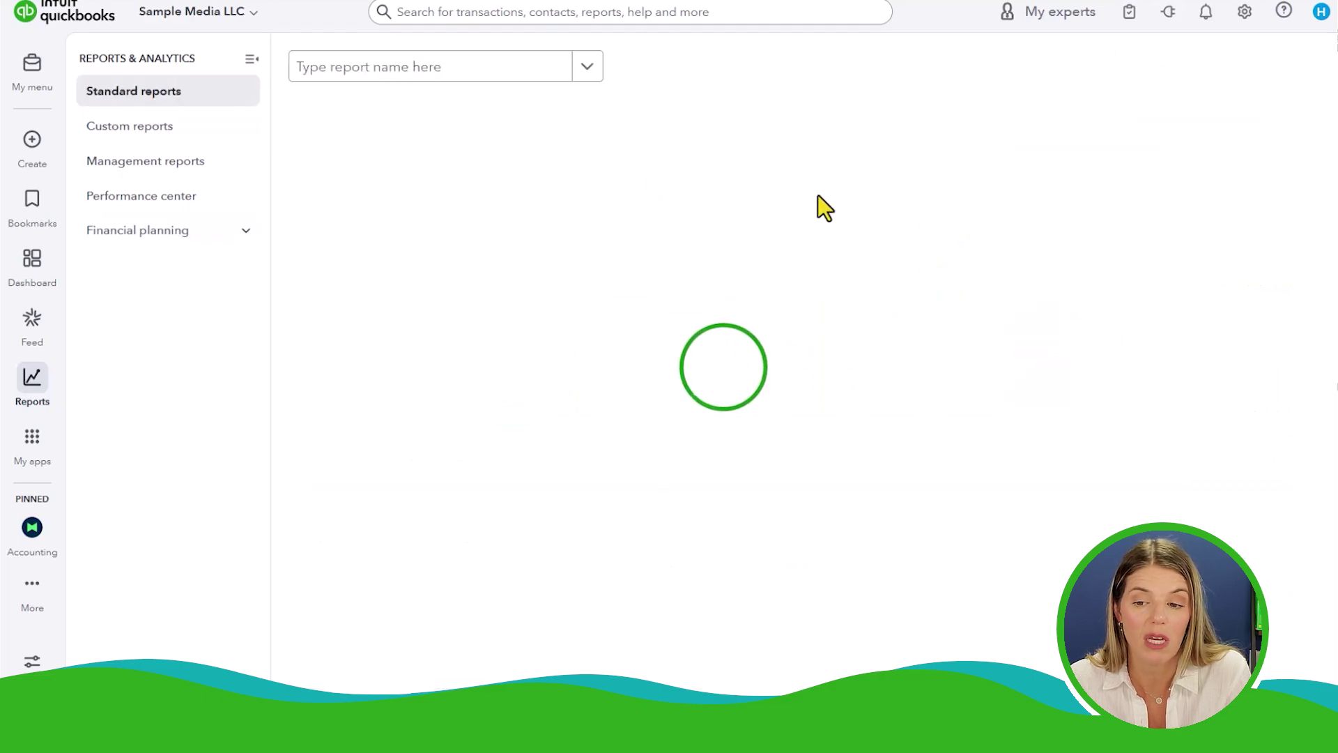